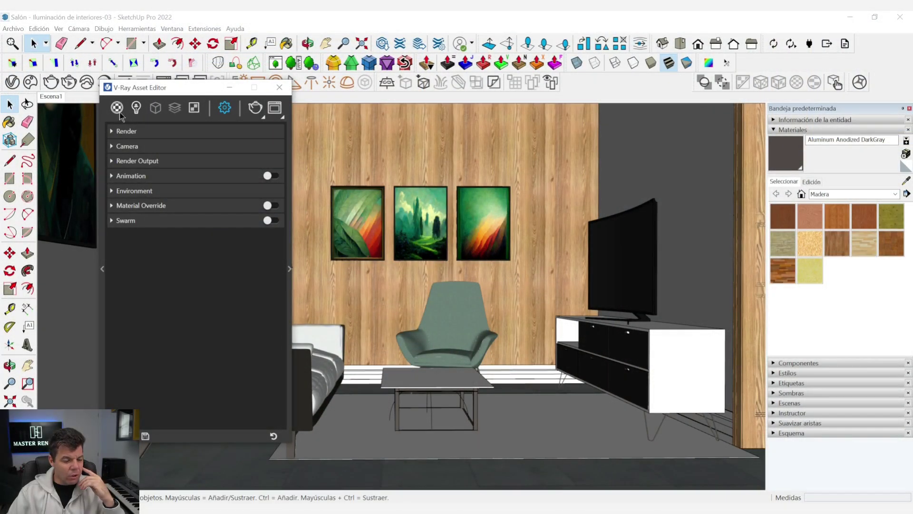
- Glance at the scene's materials and lights lists, then expand the Render settings
click(117, 109)
click(136, 108)
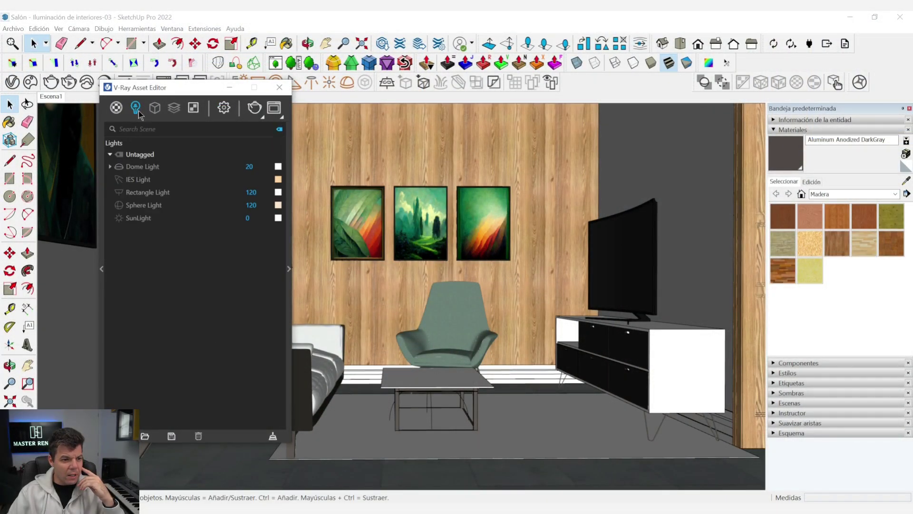
click(224, 109)
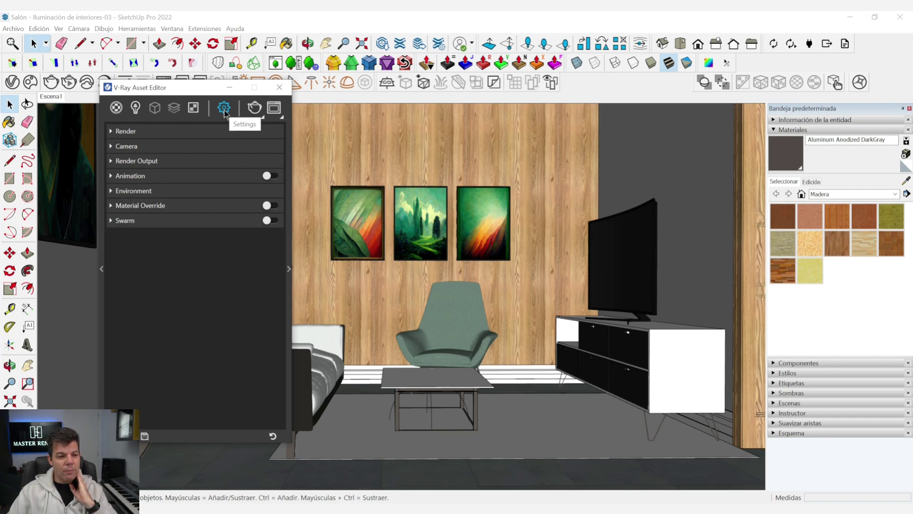
click(151, 132)
click(130, 133)
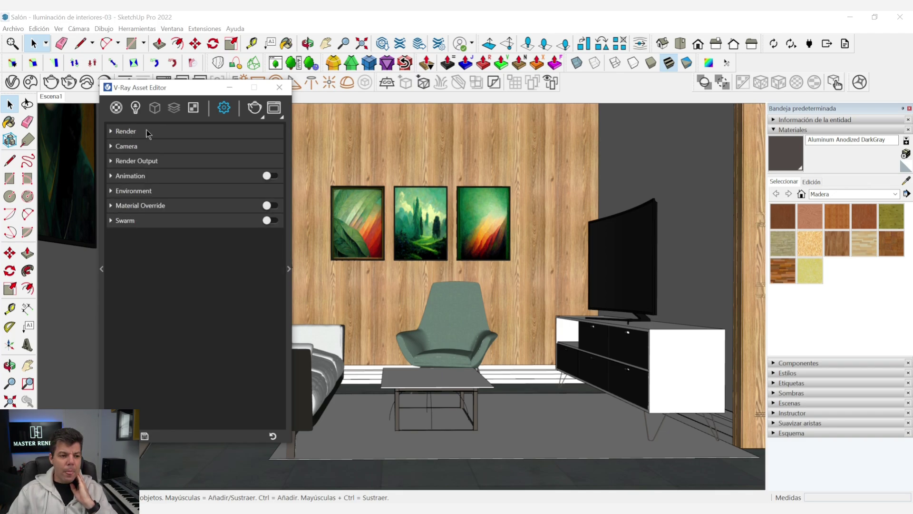
click(146, 130)
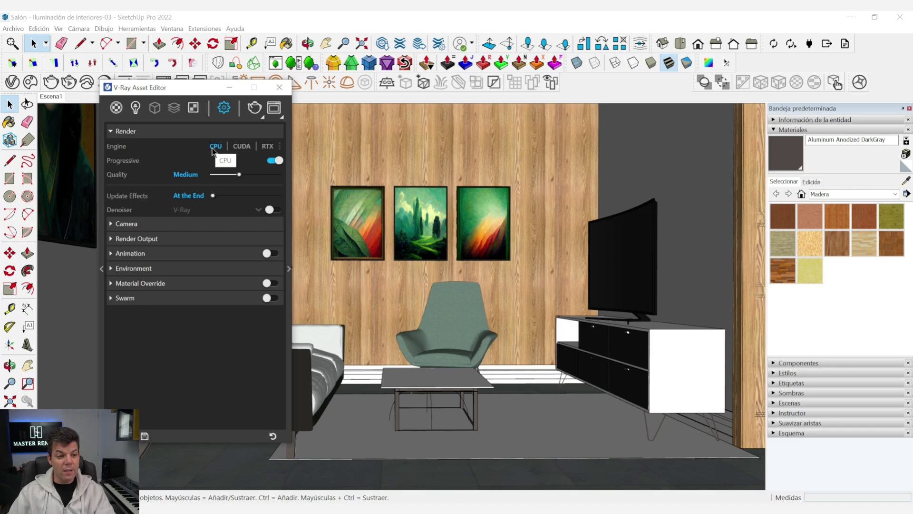
- Try the RTX engine, then CUDA with both CPU and GPU devices enabled
click(269, 147)
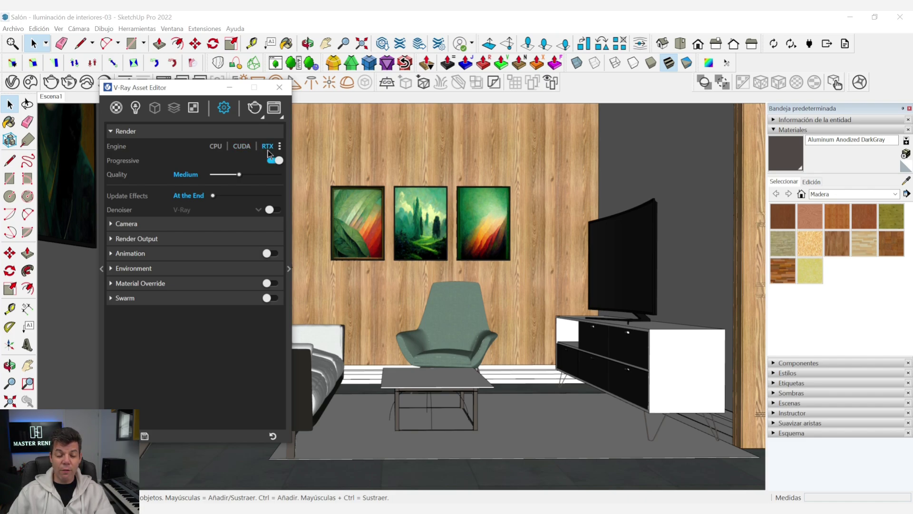
click(244, 147)
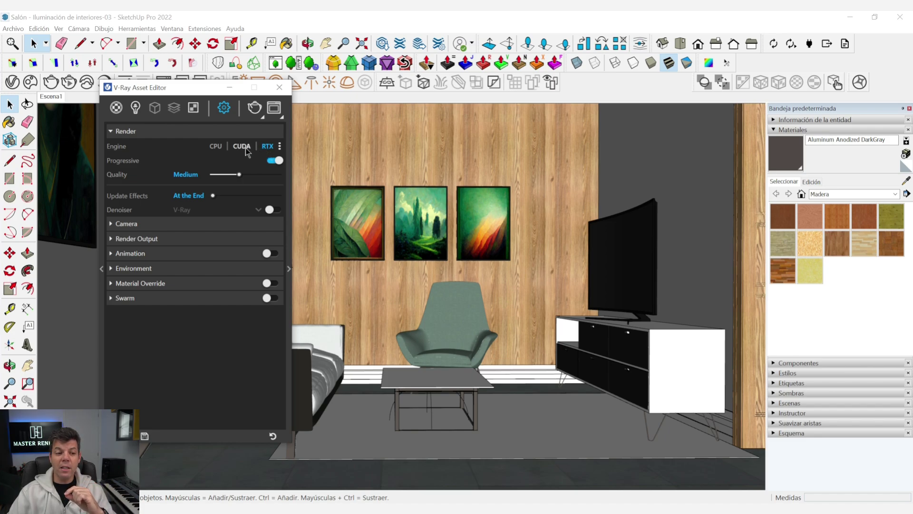
click(280, 147)
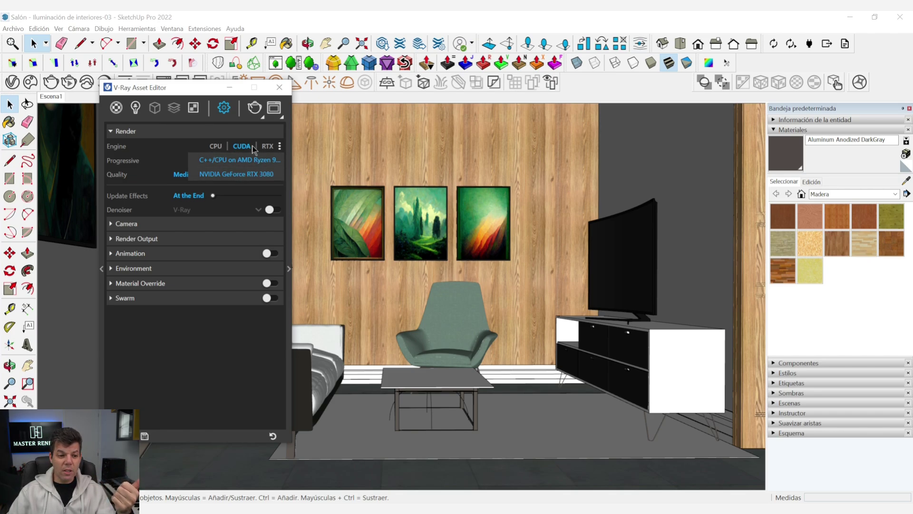
click(261, 173)
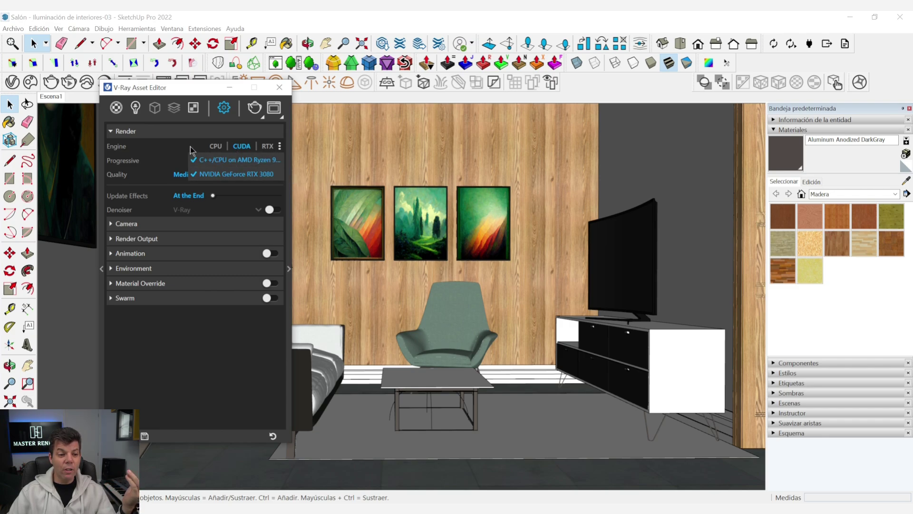
- Switch the render engine back to CPU and enable Progressive rendering
click(216, 146)
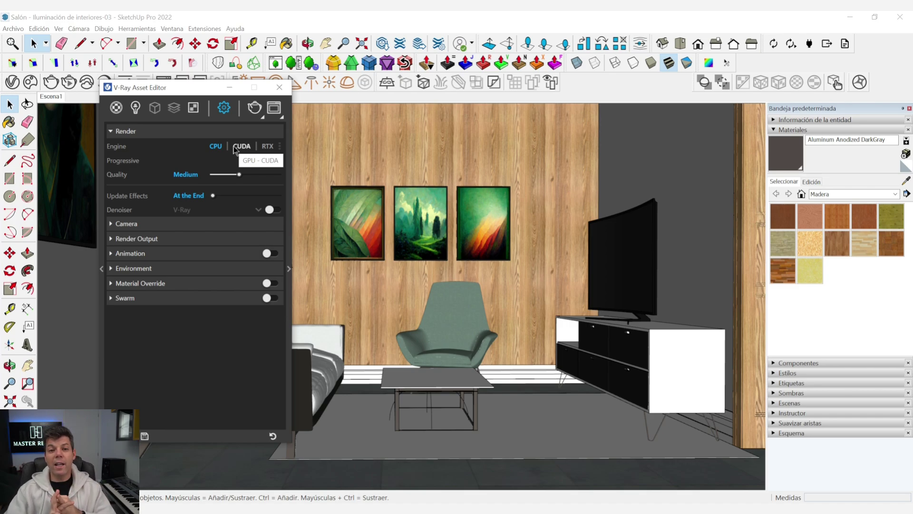
click(275, 160)
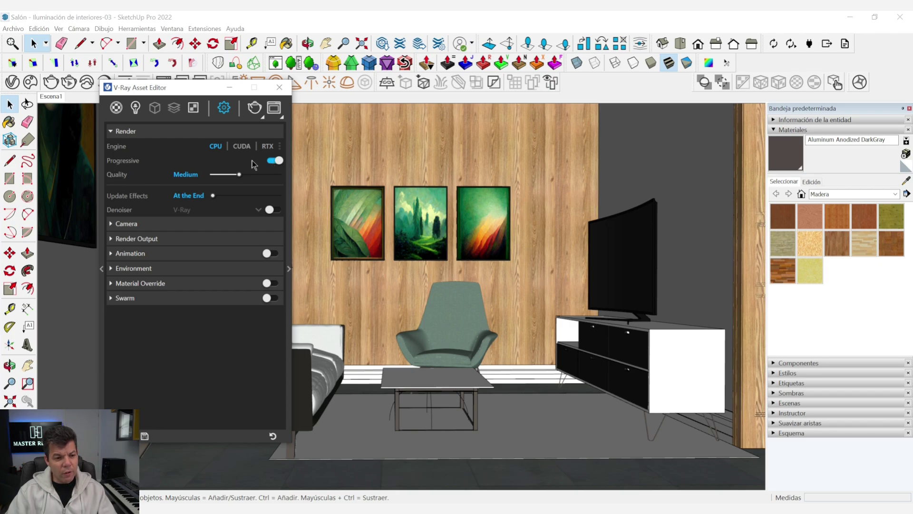
click(275, 162)
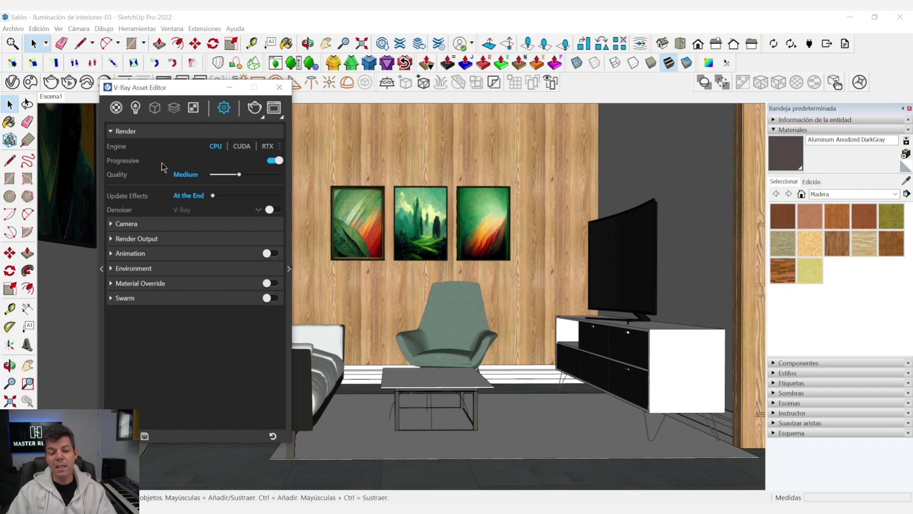
- Disable Progressive and settle the Quality slider on Medium+ after trying lower and higher
click(276, 164)
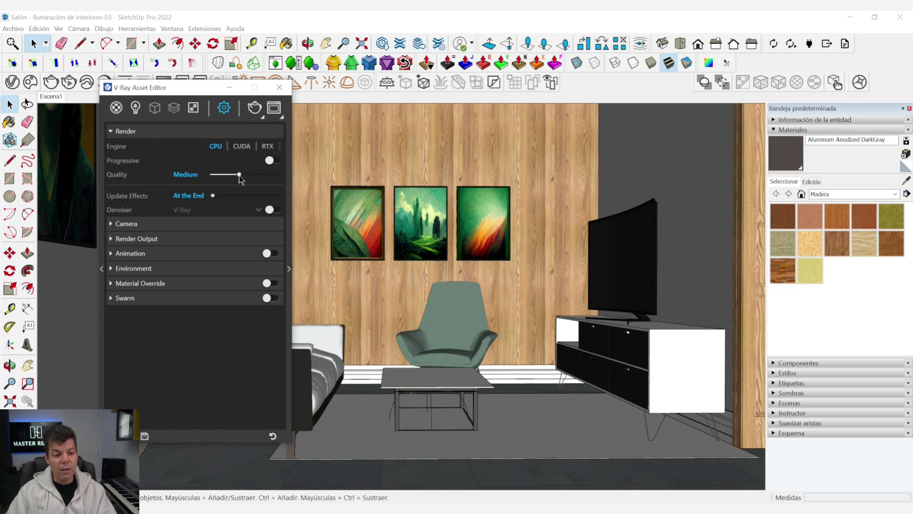
drag(239, 176, 263, 175)
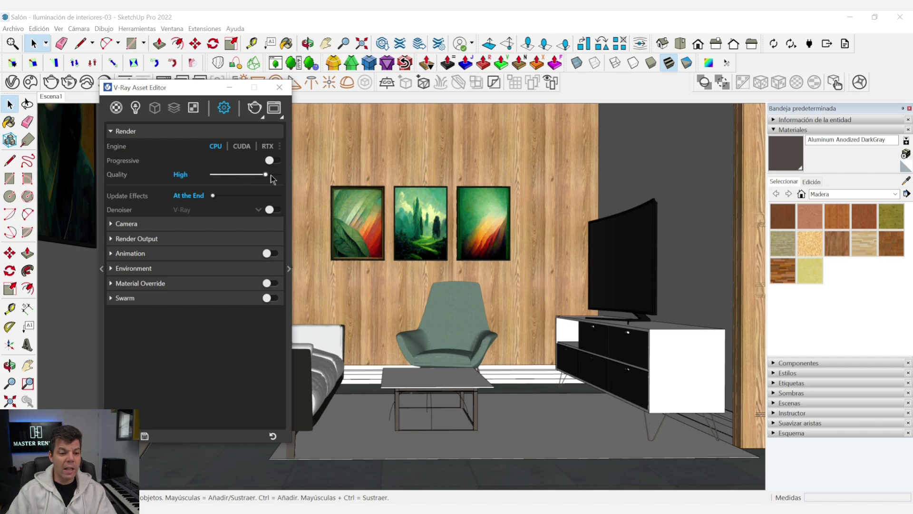
mouse_move(271, 182)
mouse_down()
mouse_move(283, 184)
mouse_move(255, 182)
mouse_up()
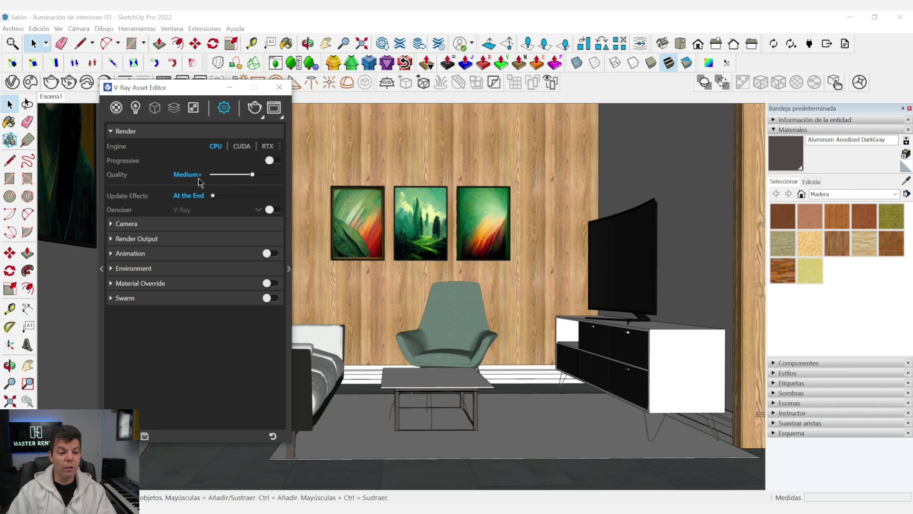
mouse_move(252, 175)
mouse_down()
mouse_move(239, 175)
mouse_move(252, 175)
mouse_up()
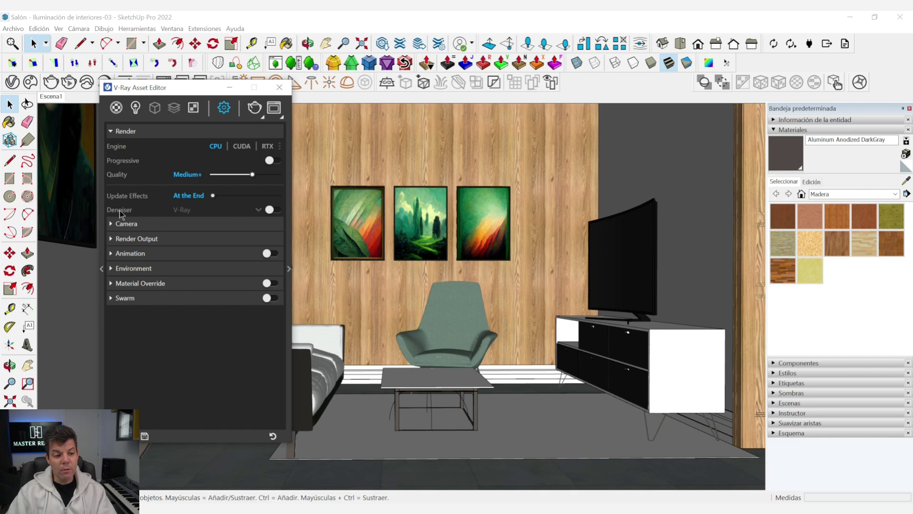
- Enable denoising with the V-Ray denoiser after trying NVIDIA AI, and set Update Effects to Rapid
click(272, 210)
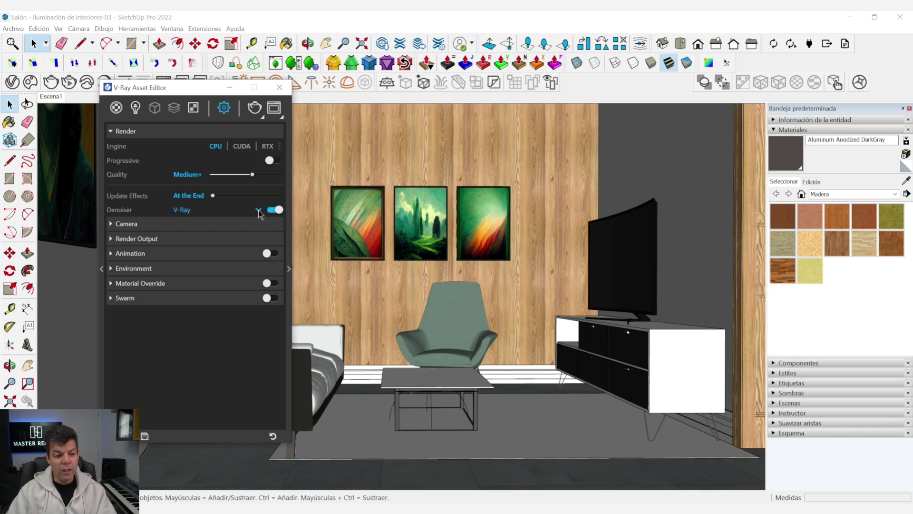
click(258, 210)
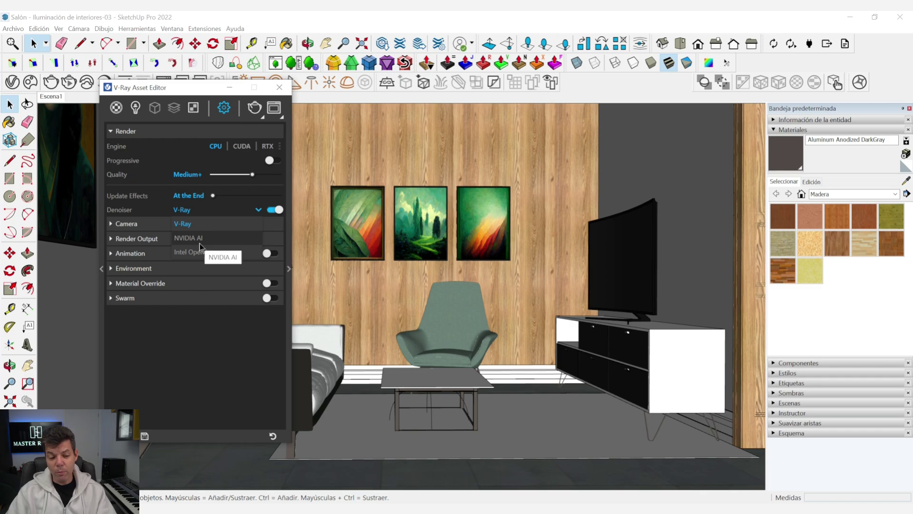
click(198, 240)
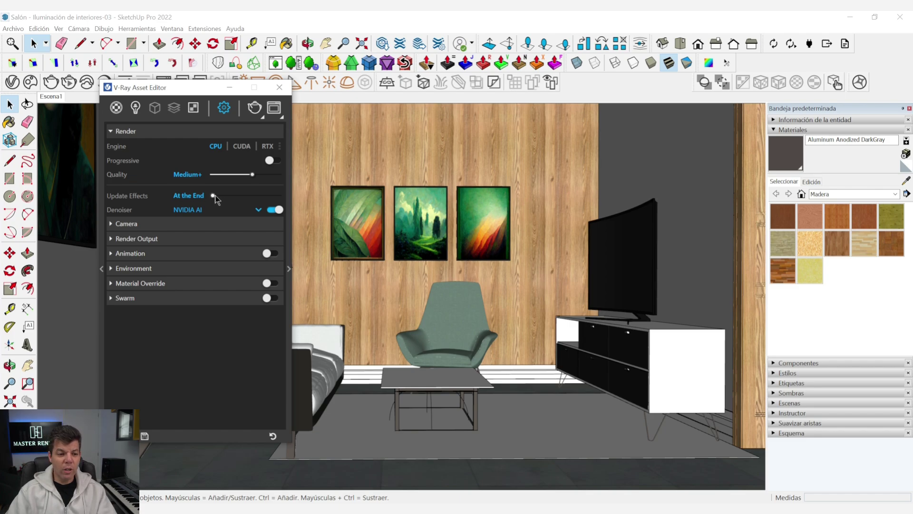
drag(275, 196, 287, 198)
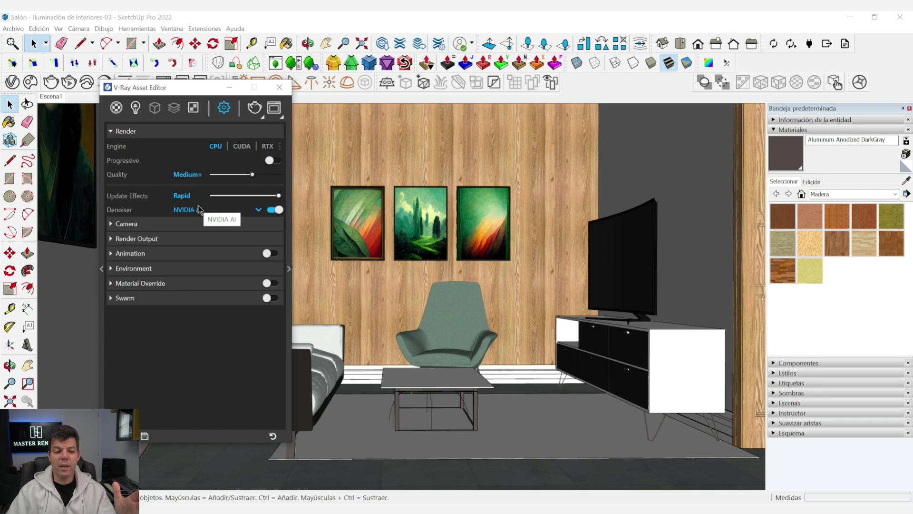
click(224, 210)
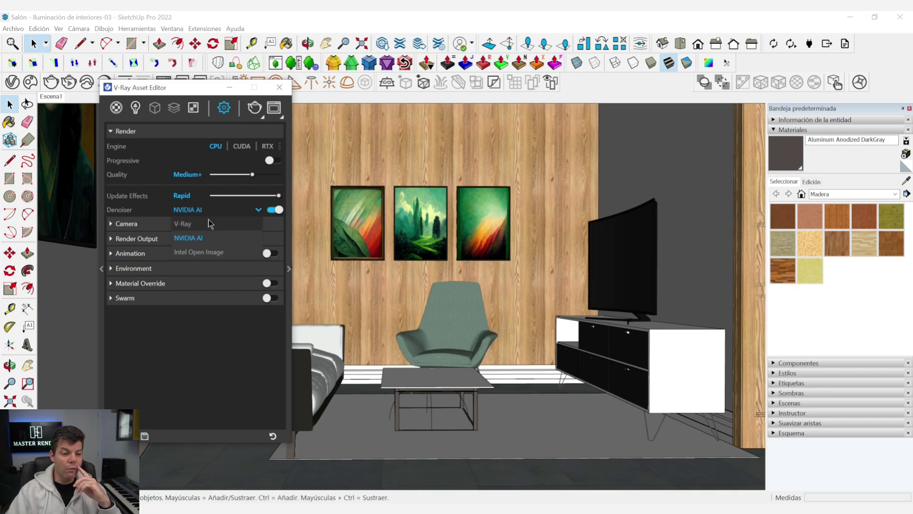
click(196, 224)
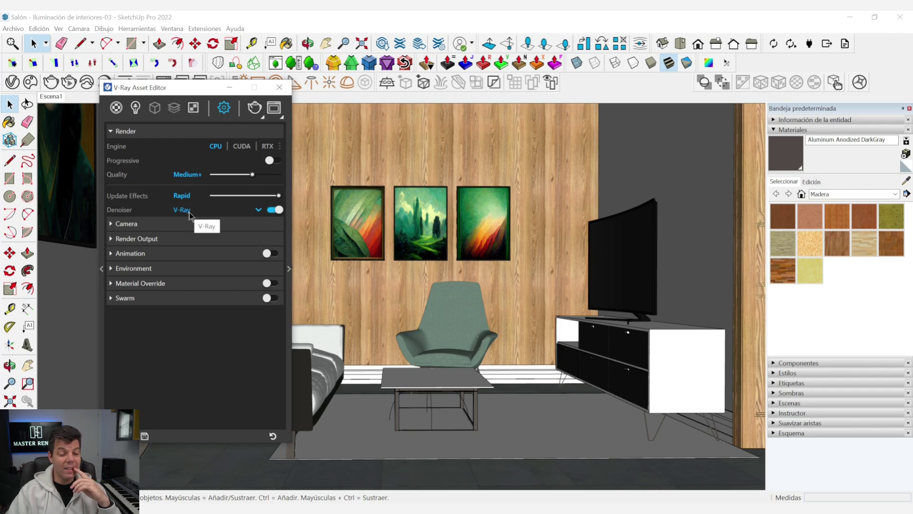
- Swap the Render rollout for Camera, keeping type Standard after trying VR Spherical Panorama
click(184, 136)
click(185, 147)
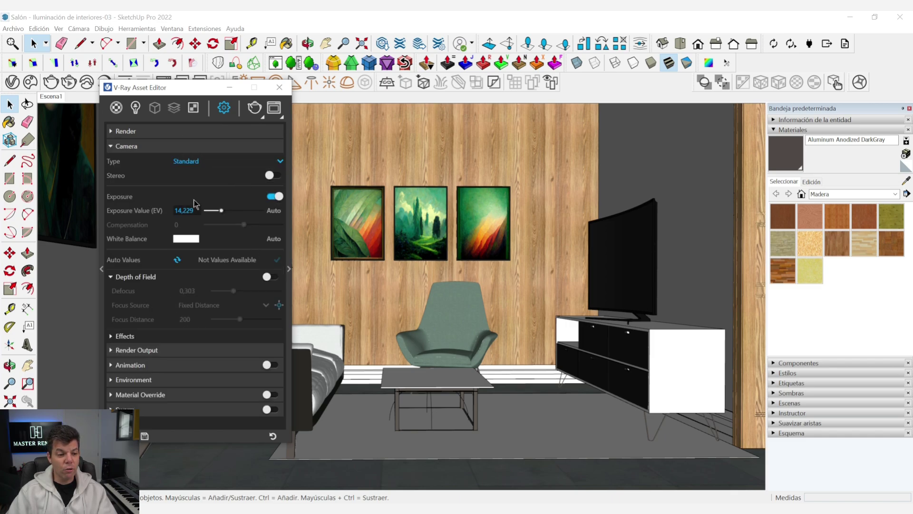
click(184, 161)
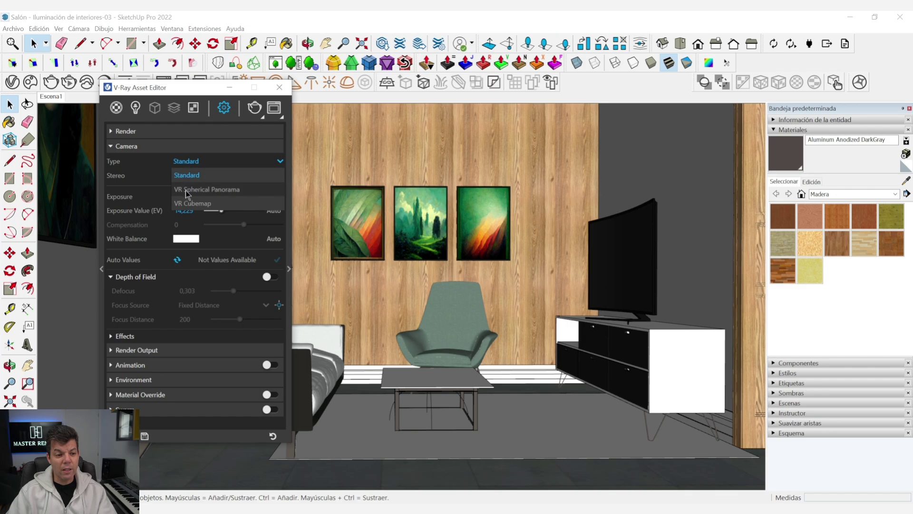
click(220, 191)
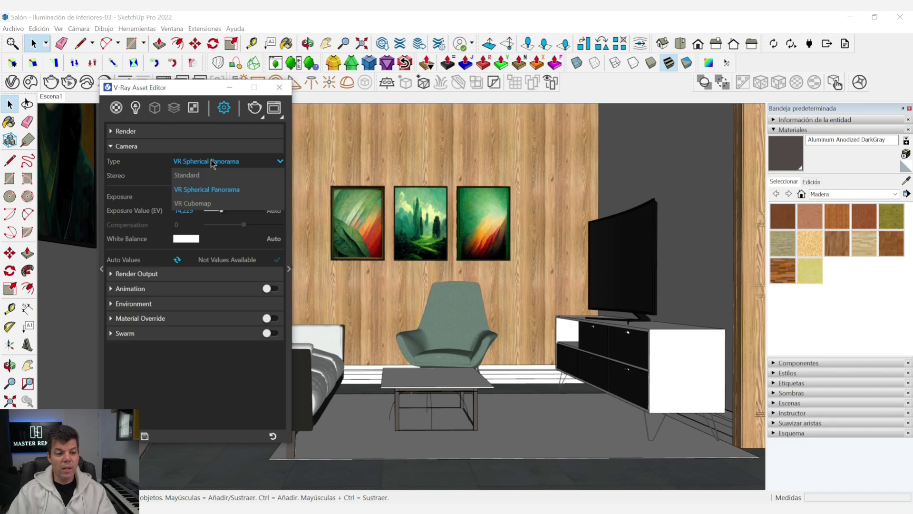
click(221, 161)
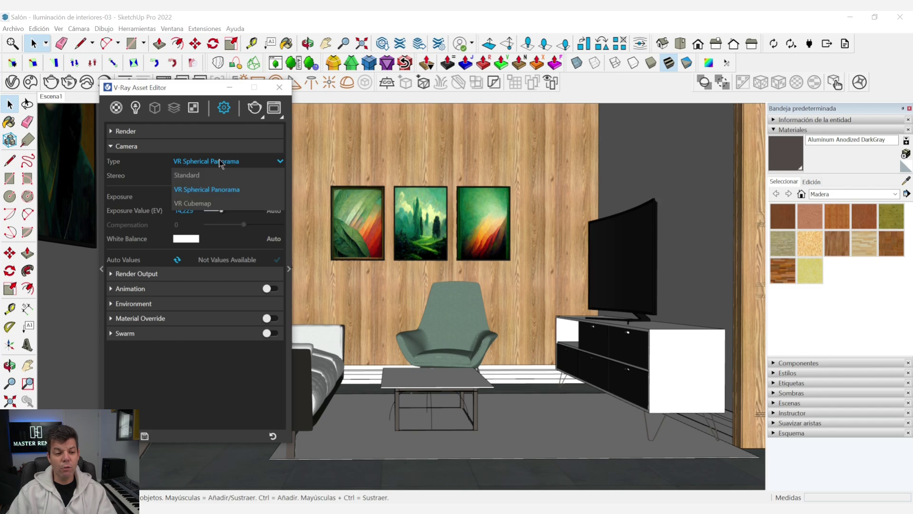
click(215, 176)
click(207, 161)
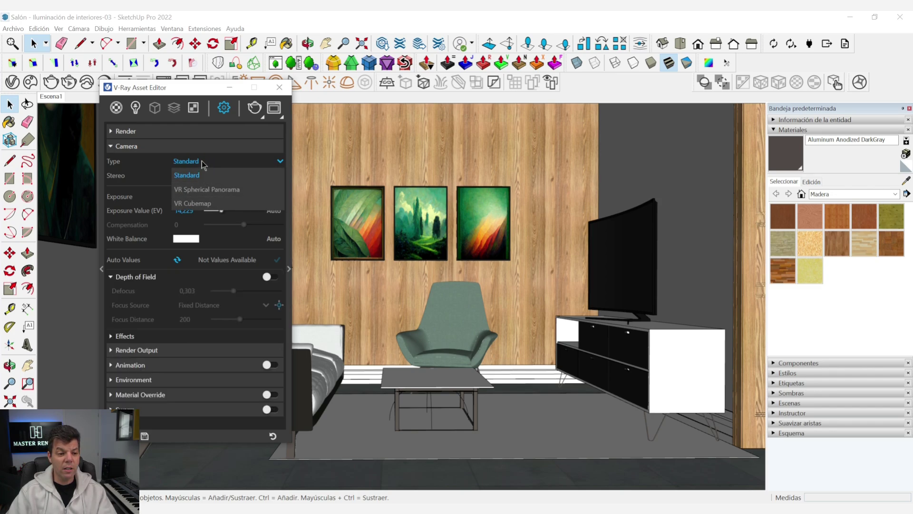
click(205, 174)
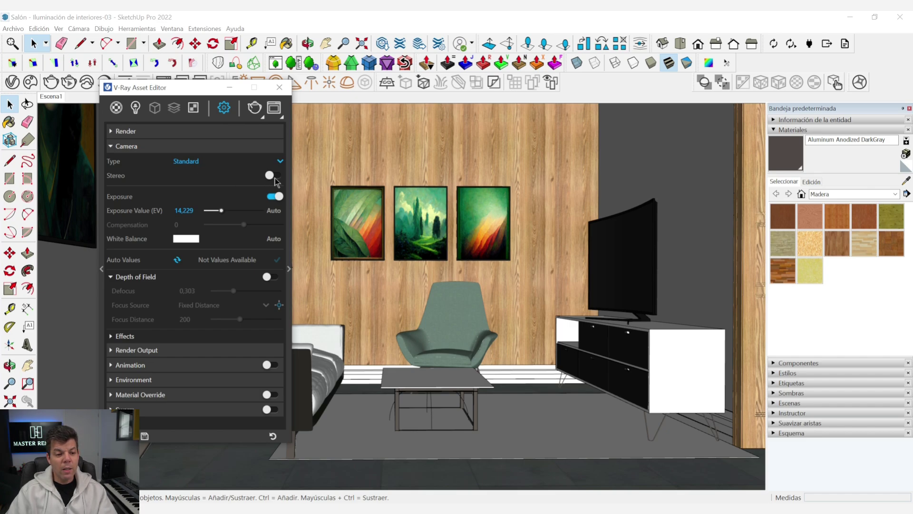
- Try stereo rendering and automatic white balance, leaving both switched off
click(276, 177)
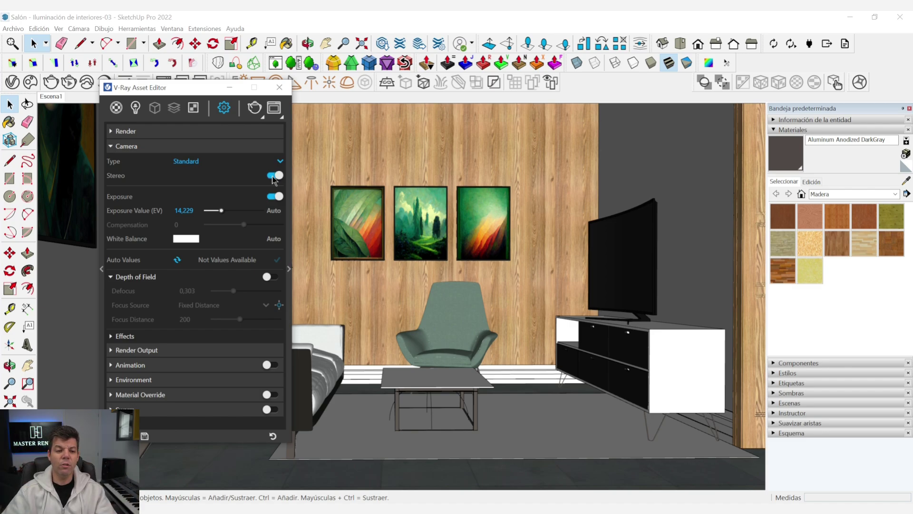
click(274, 175)
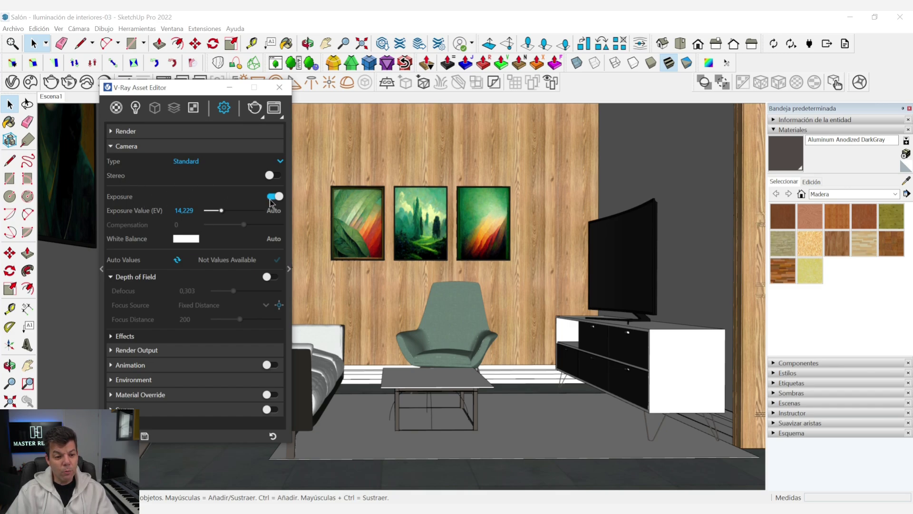
click(187, 210)
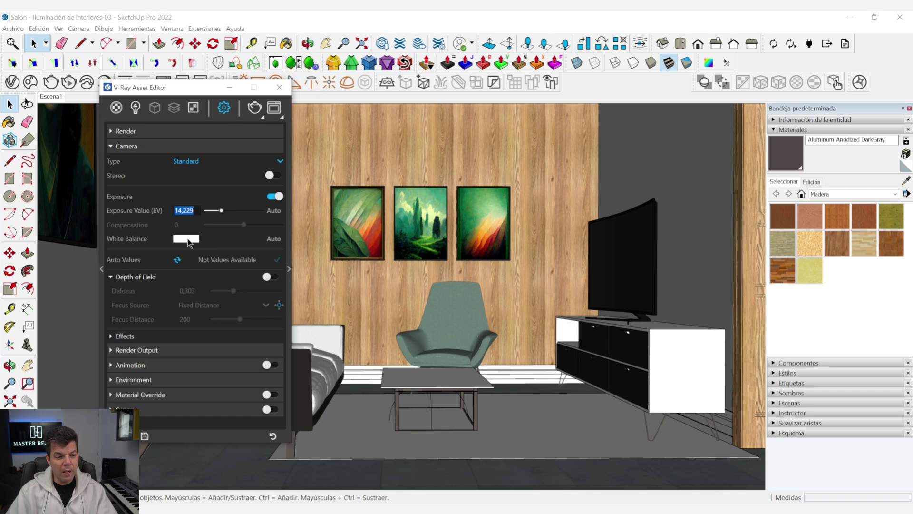
click(272, 239)
click(273, 239)
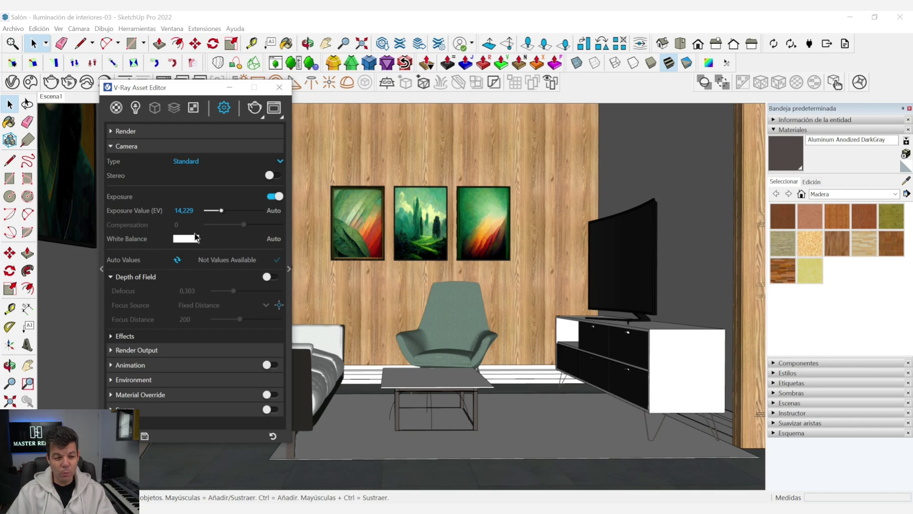
- Keep manual exposure at EV 14.229 after briefly trying automatic exposure
click(273, 212)
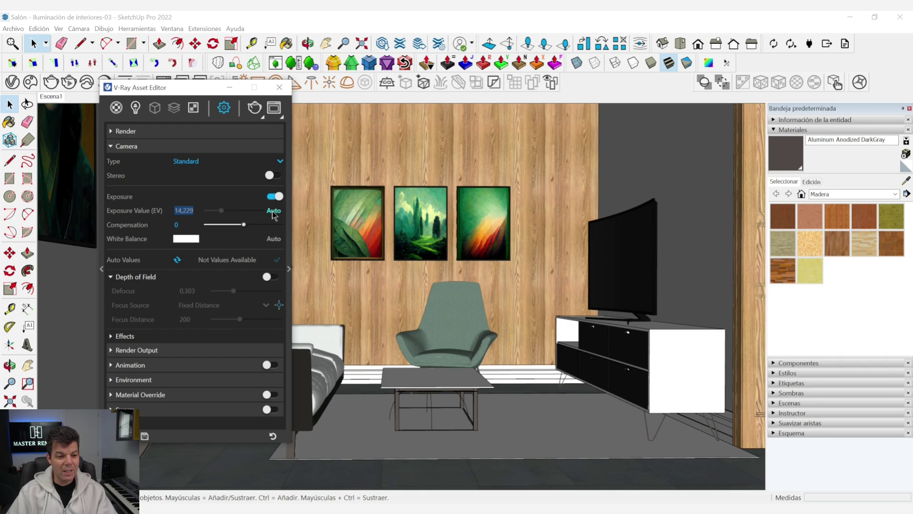
click(274, 211)
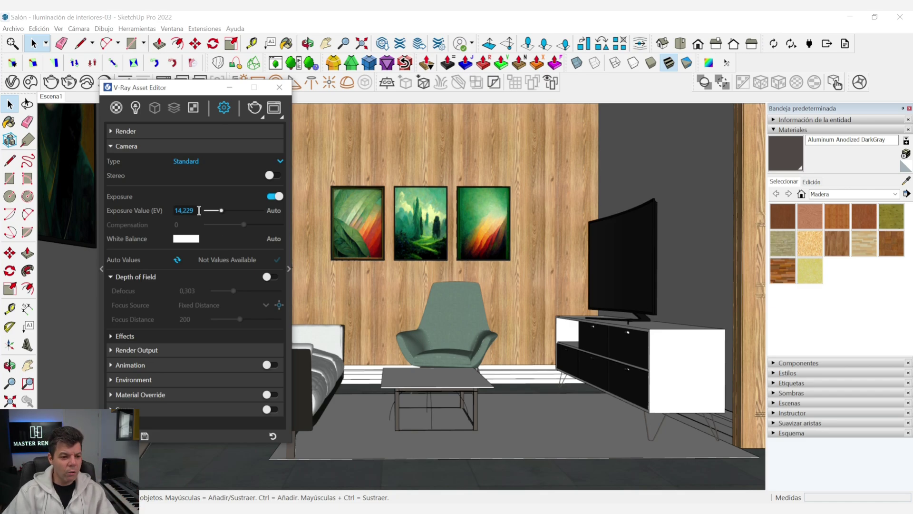
double_click(178, 211)
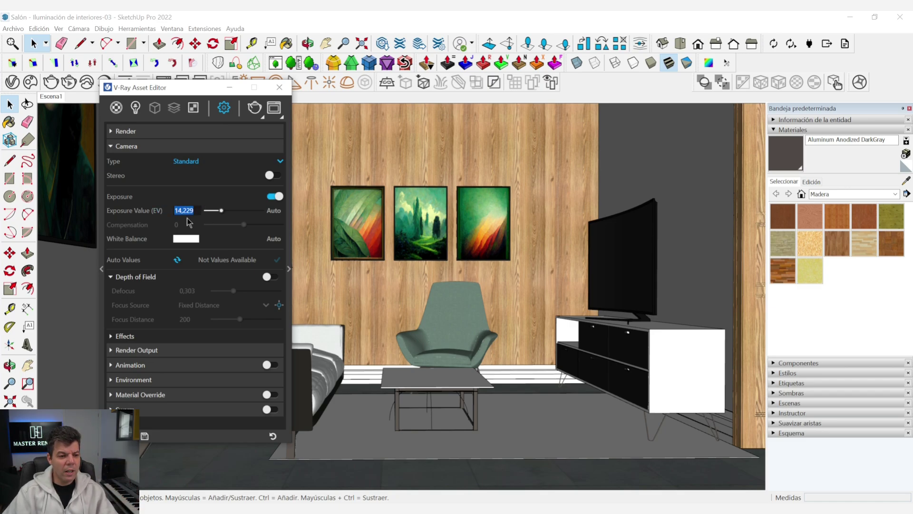
click(208, 200)
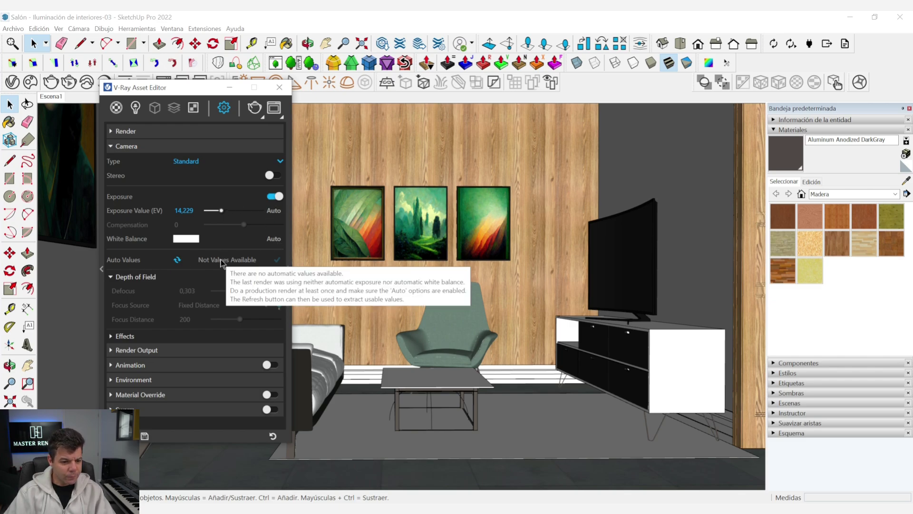
- Enable depth of field and pick the green armchair as the focus point
click(125, 277)
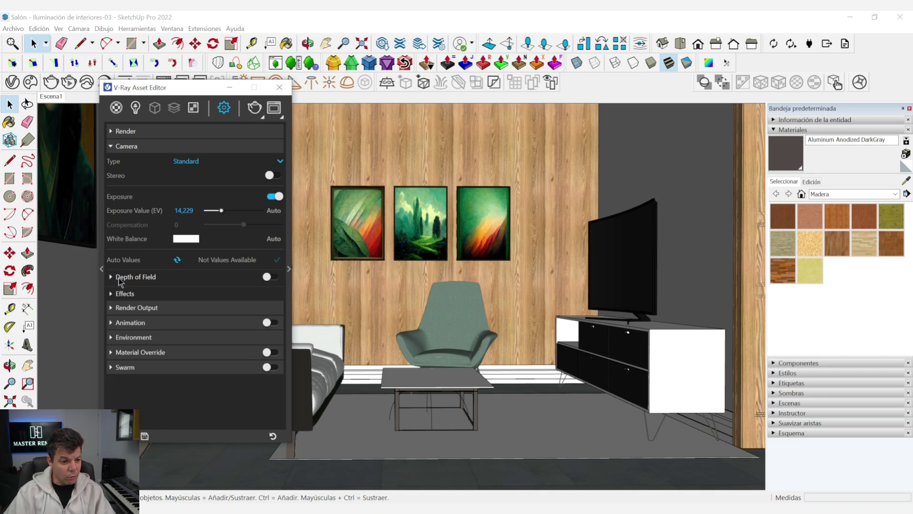
click(150, 278)
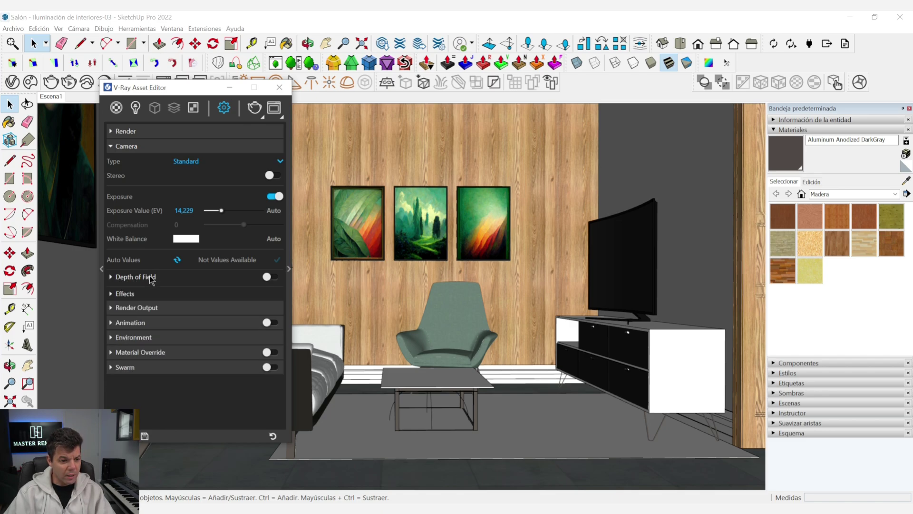
click(150, 278)
click(271, 279)
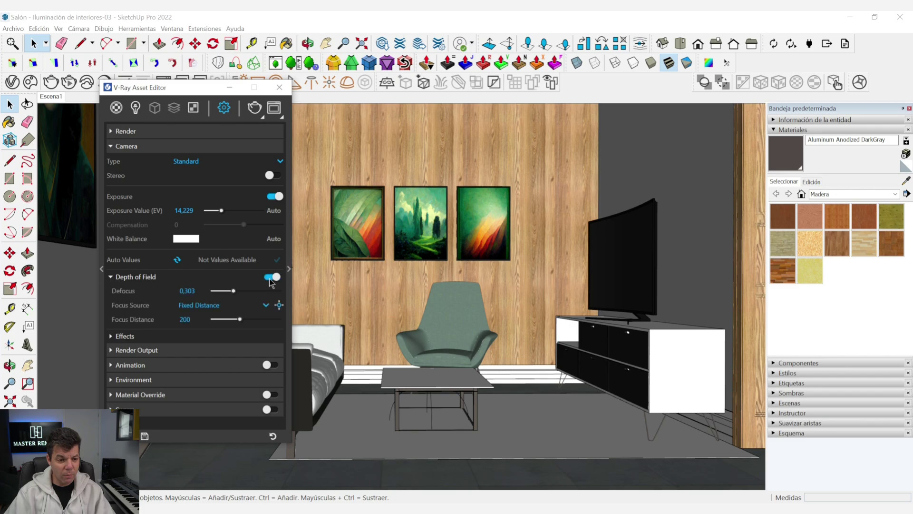
click(279, 305)
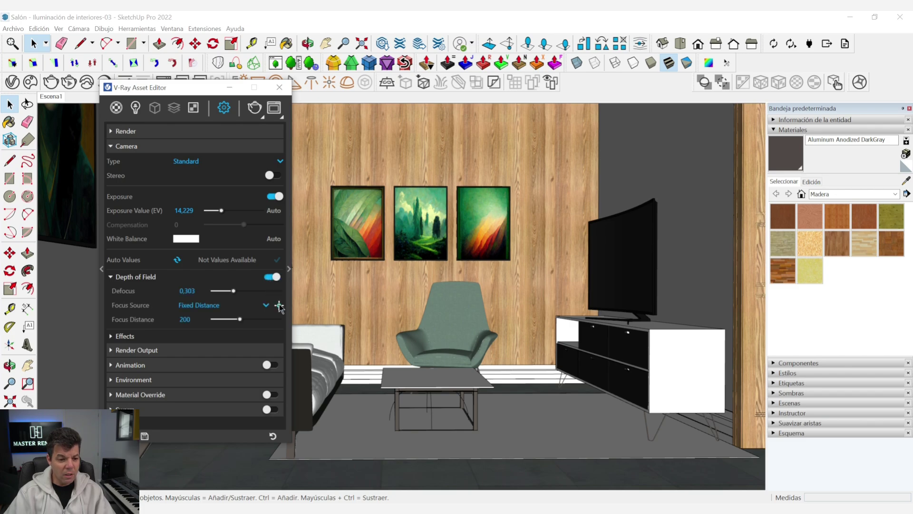
click(439, 304)
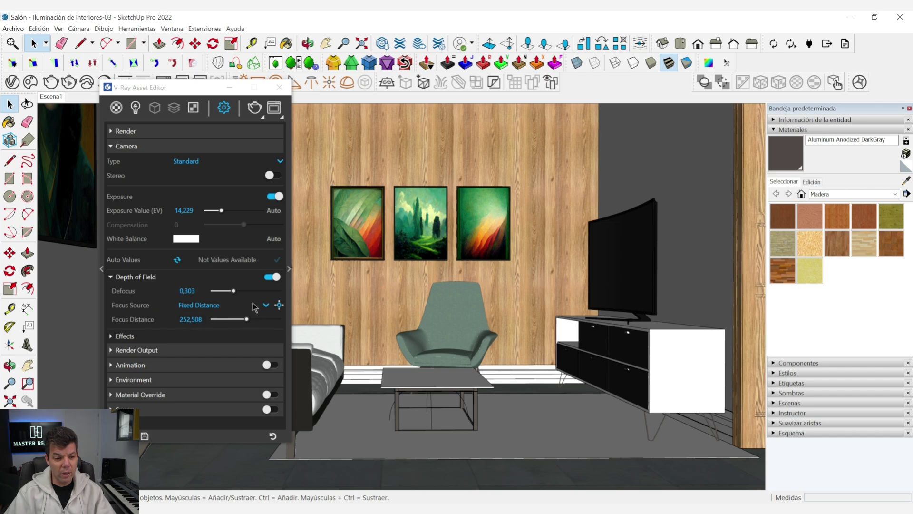
- Turn depth of field off, collapse it, and show the Effects settings
click(270, 278)
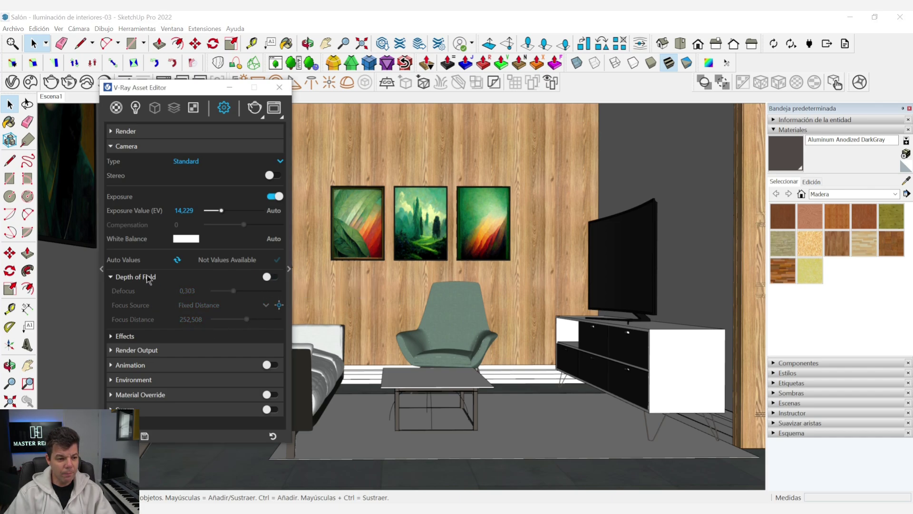
click(149, 278)
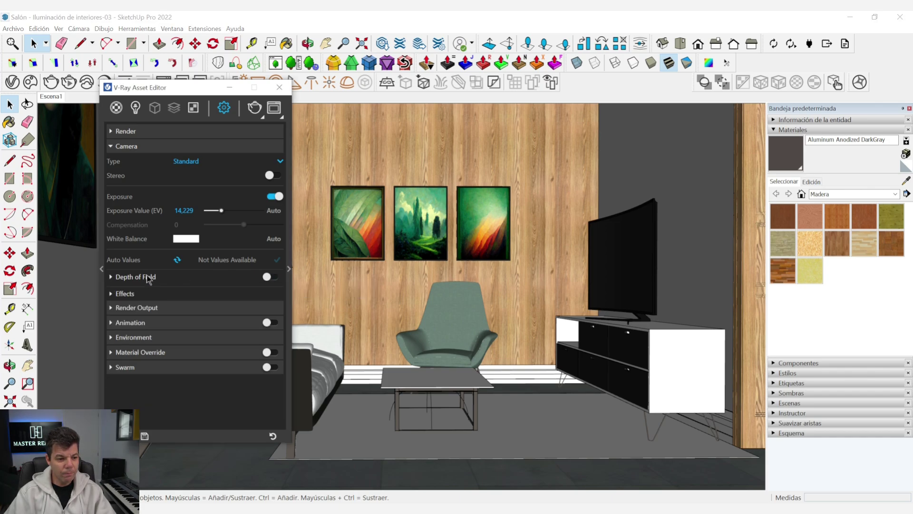
click(126, 295)
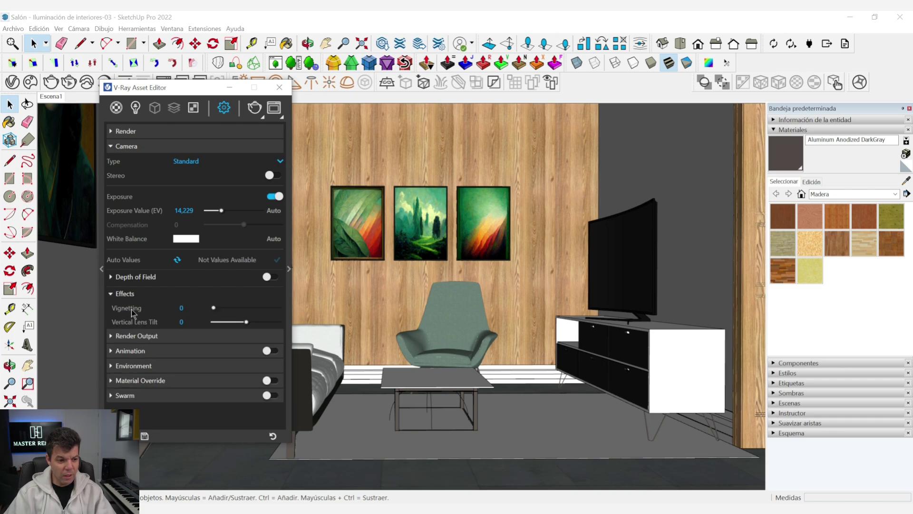
click(181, 308)
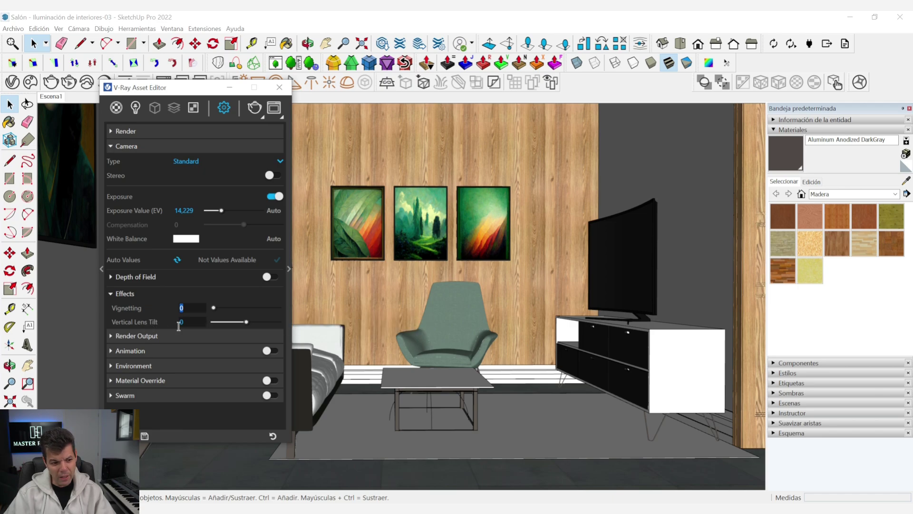
click(200, 322)
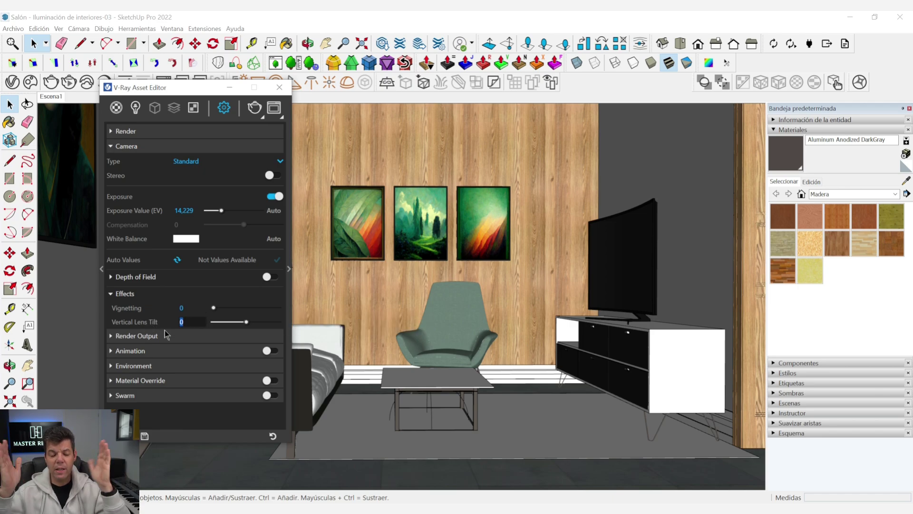
click(183, 308)
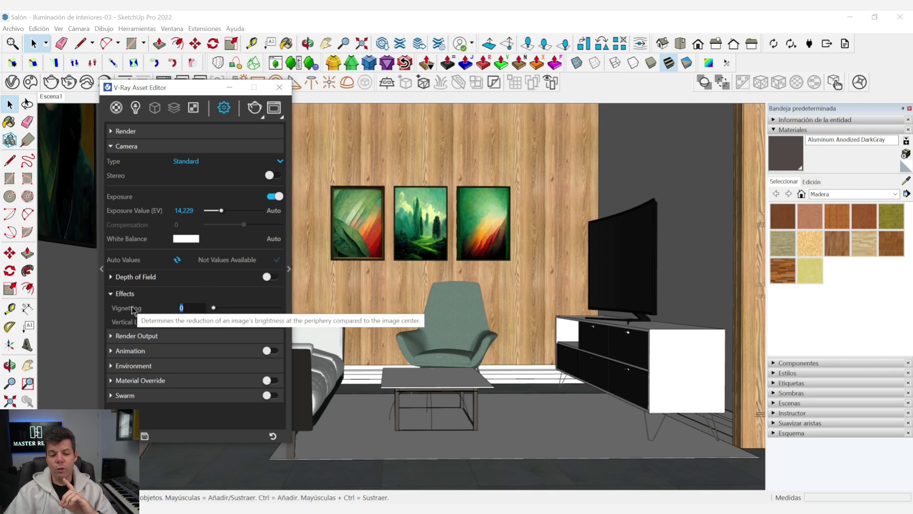
click(168, 313)
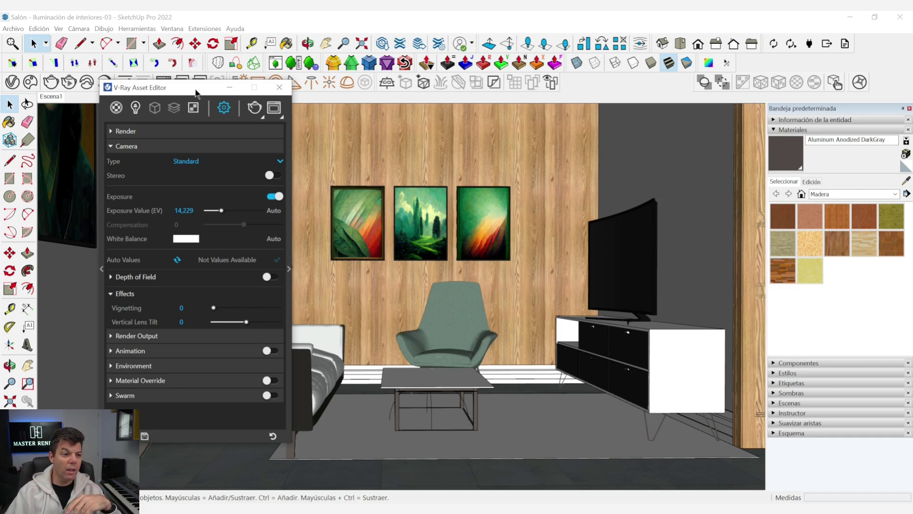
- Move the Asset Editor aside to check the Camera menu's two-point perspective, then back
drag(200, 90, 354, 143)
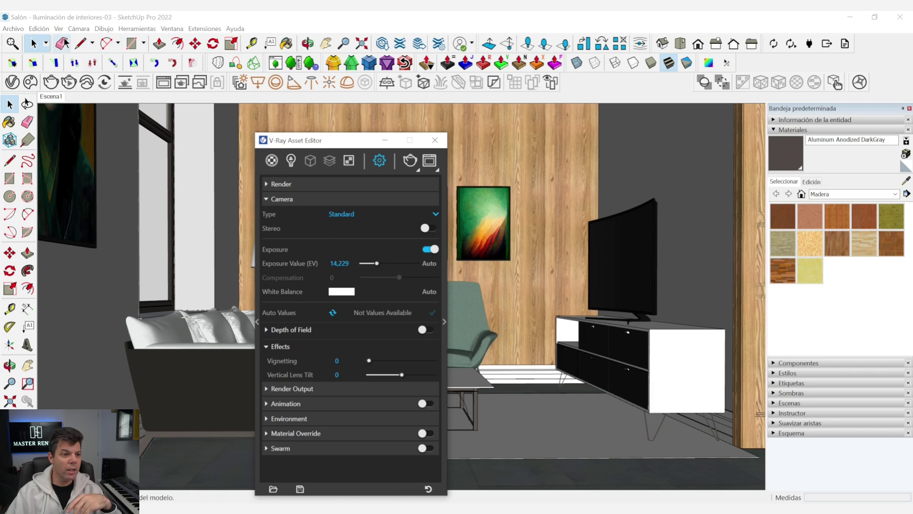
click(78, 29)
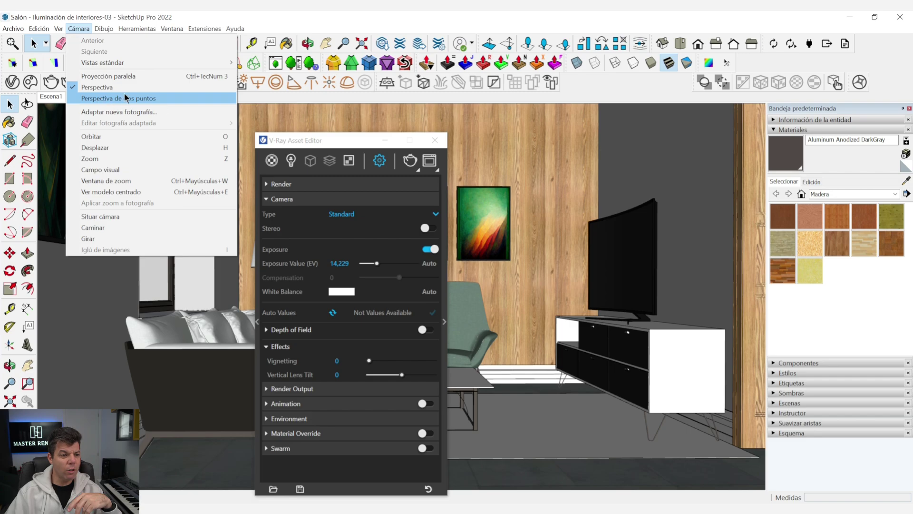
click(317, 137)
drag(326, 138, 210, 54)
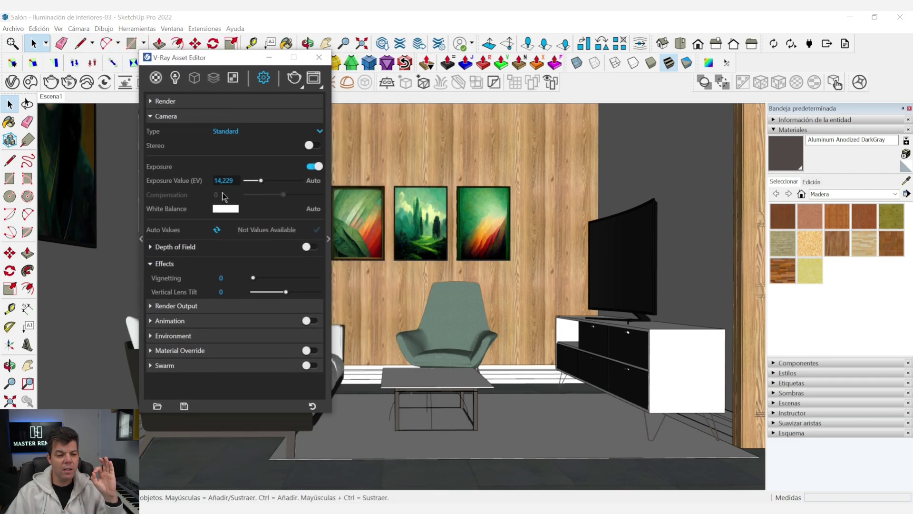
- Leave Vertical Lens Tilt at 0 and collapse the Camera settings
double_click(229, 291)
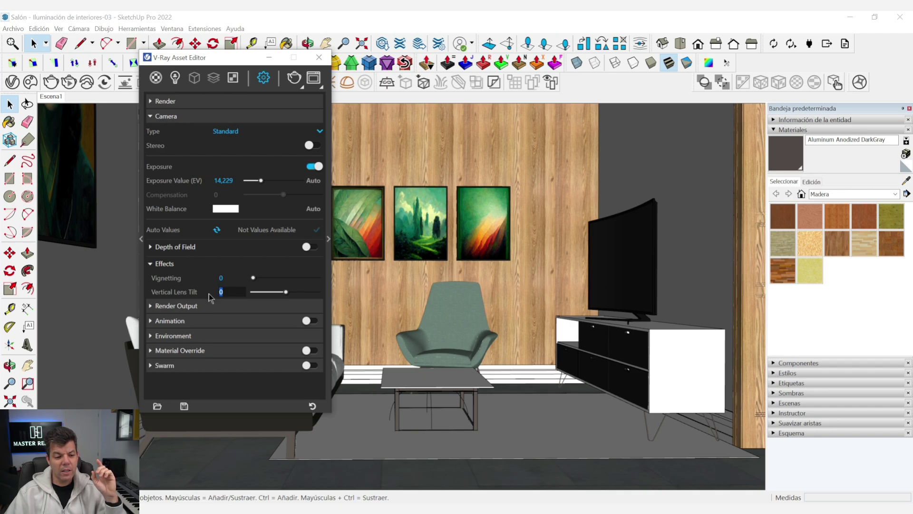
click(226, 294)
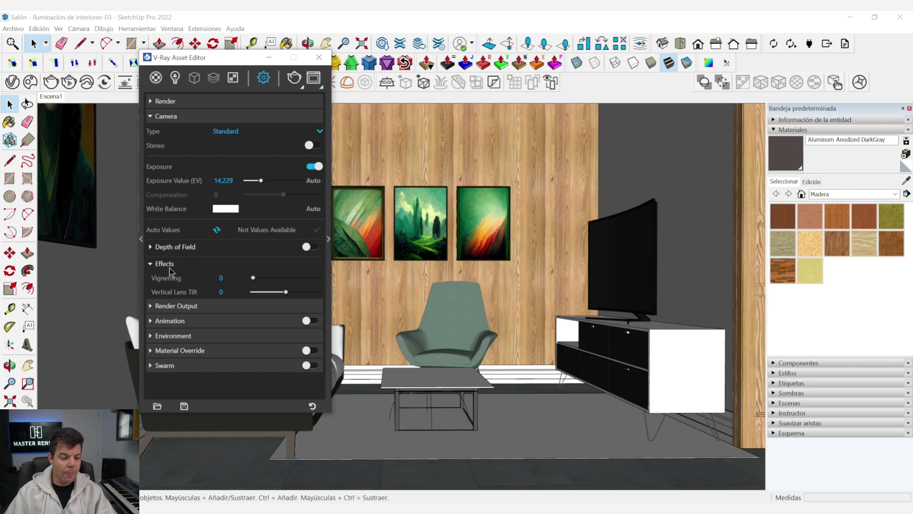
click(187, 117)
click(187, 117)
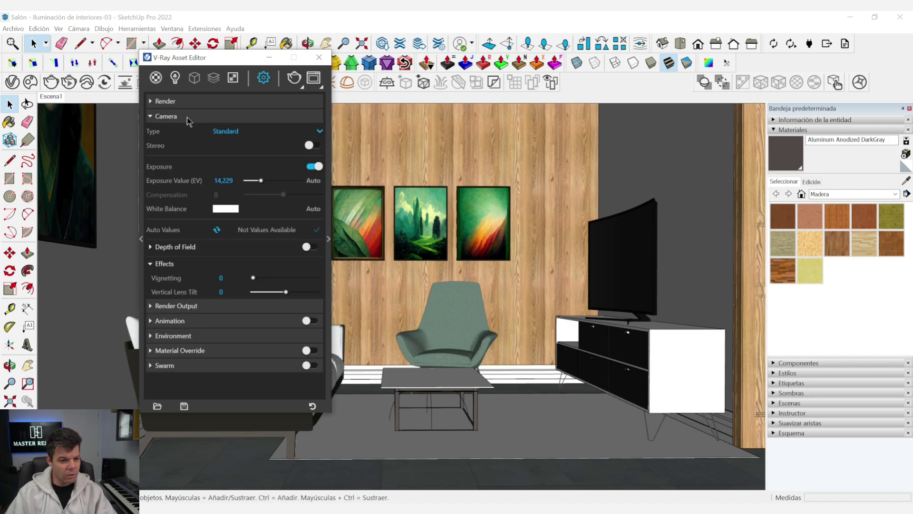
click(187, 117)
- Expand the Render Output rollout, showing 800 × 450 at 16:9 widescreen
click(195, 133)
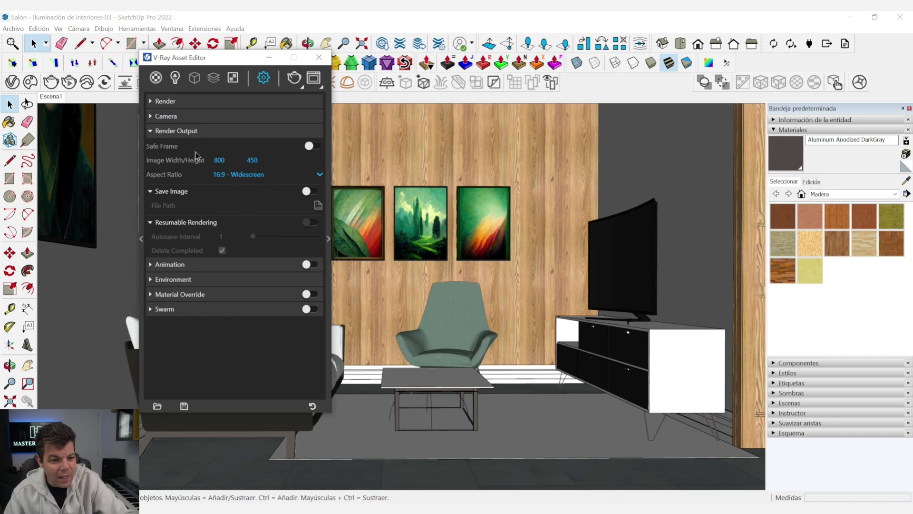
- Toggle the safe frame on and off, check the 800 × 450 size, and list aspect ratio presets
click(311, 146)
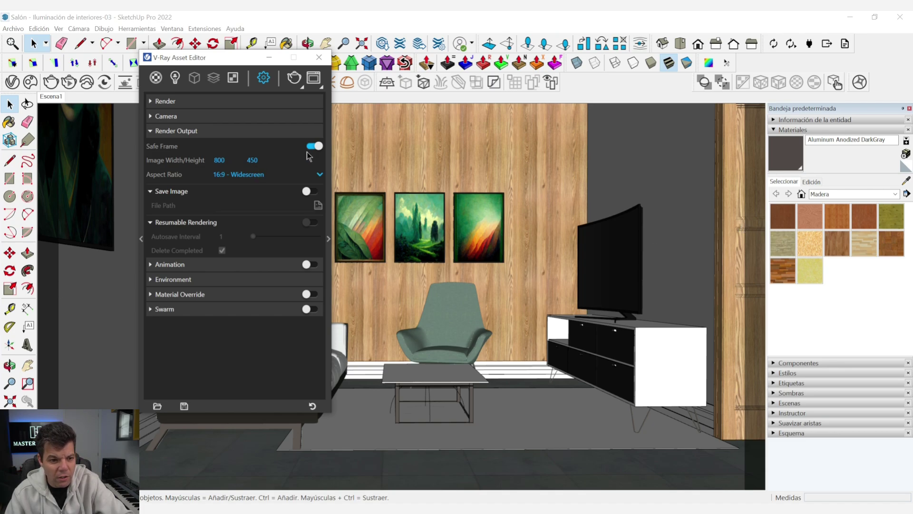
click(221, 161)
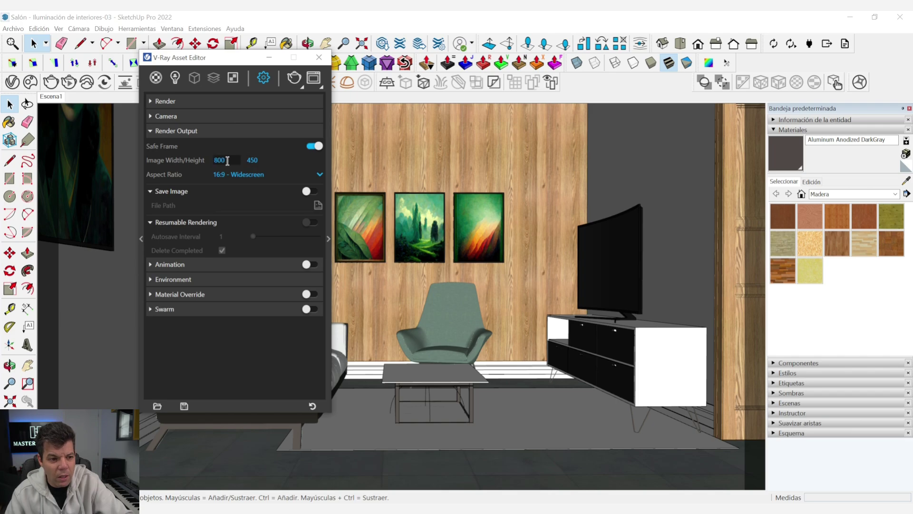
click(314, 146)
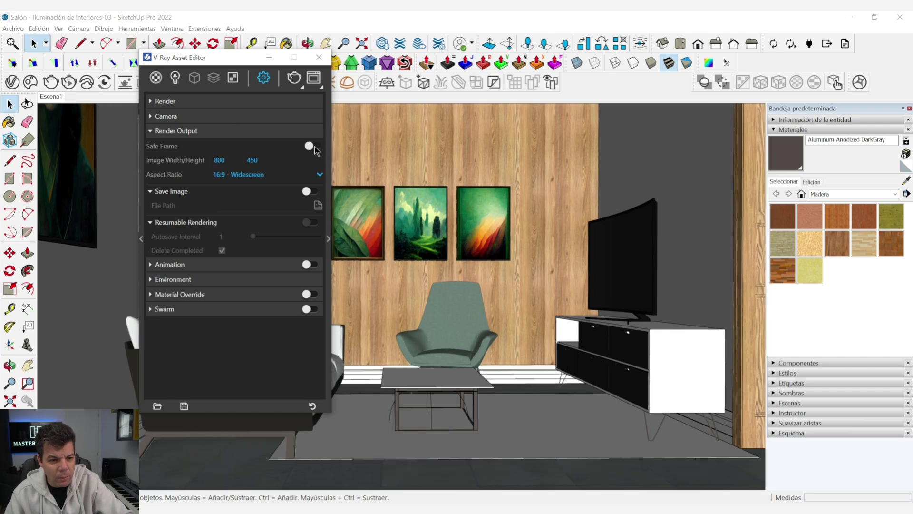
click(247, 162)
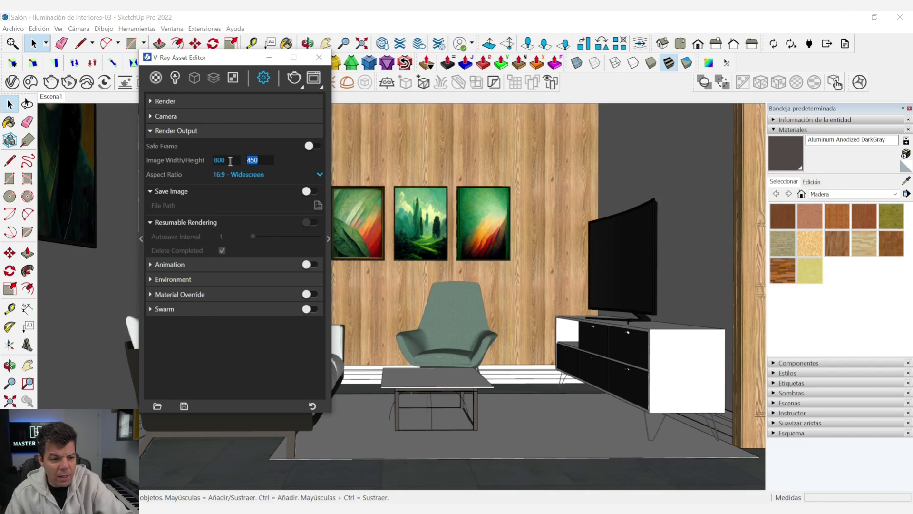
click(231, 161)
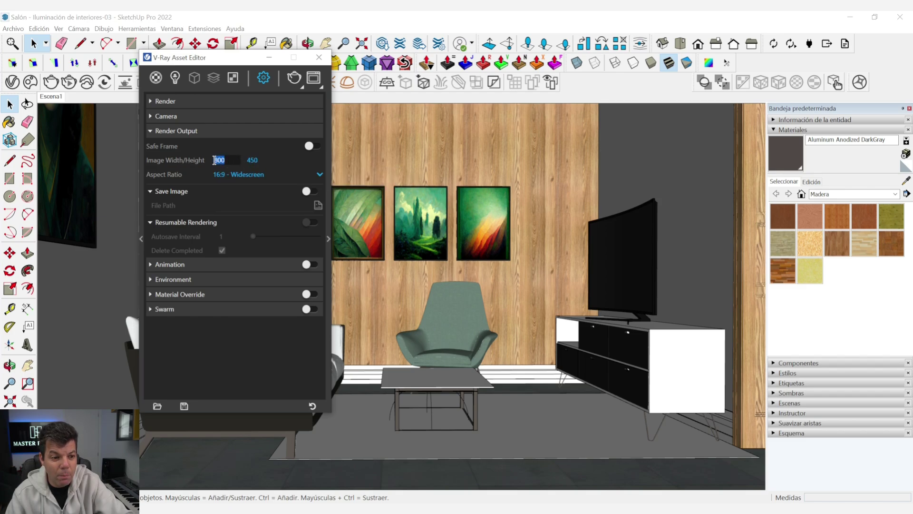
click(266, 159)
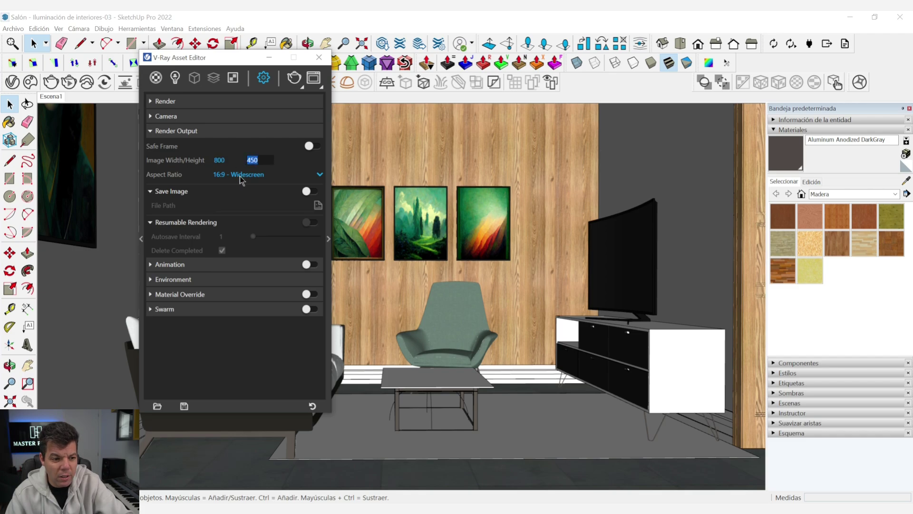
click(242, 175)
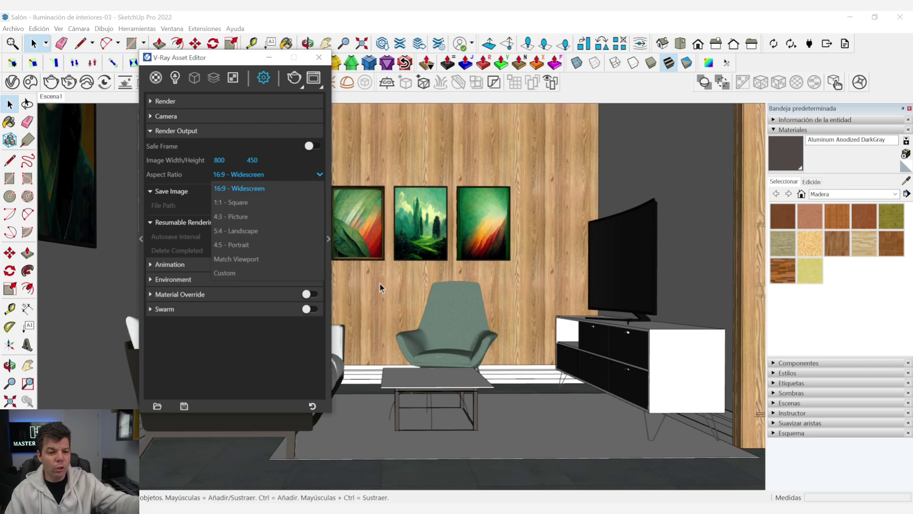
click(245, 203)
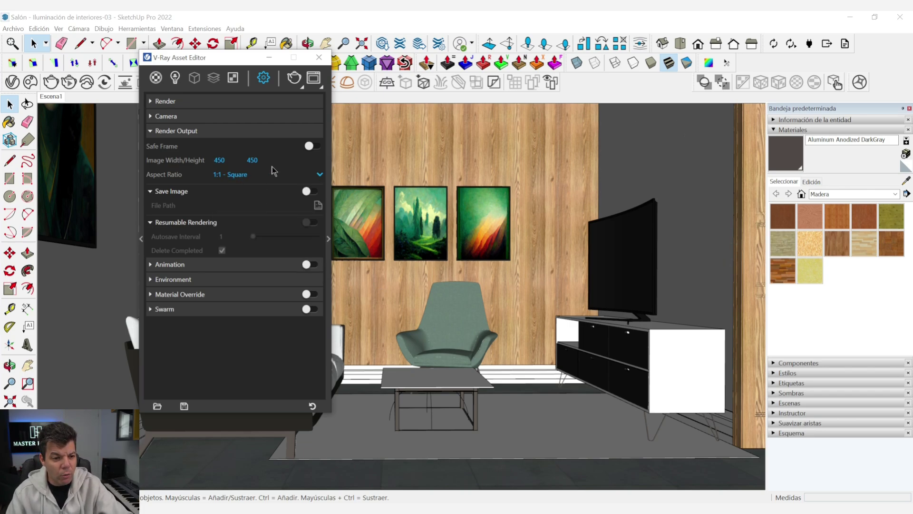
click(312, 147)
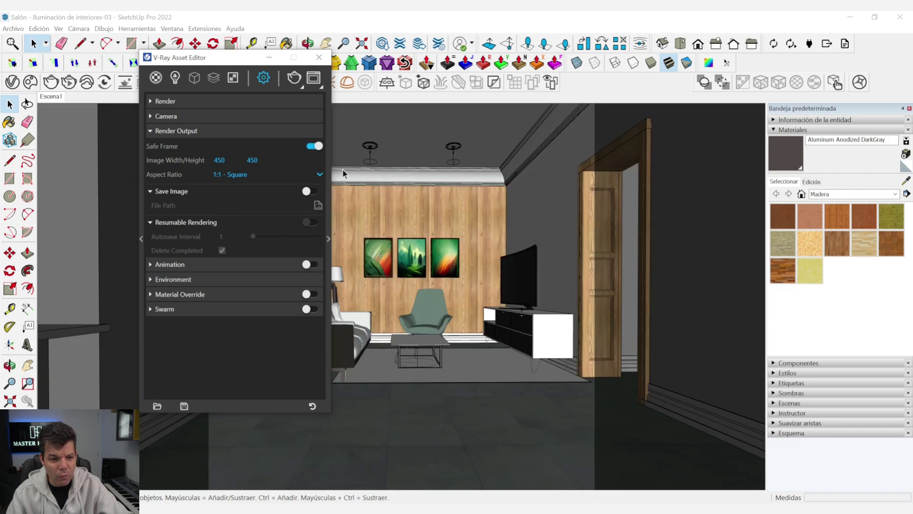
click(242, 176)
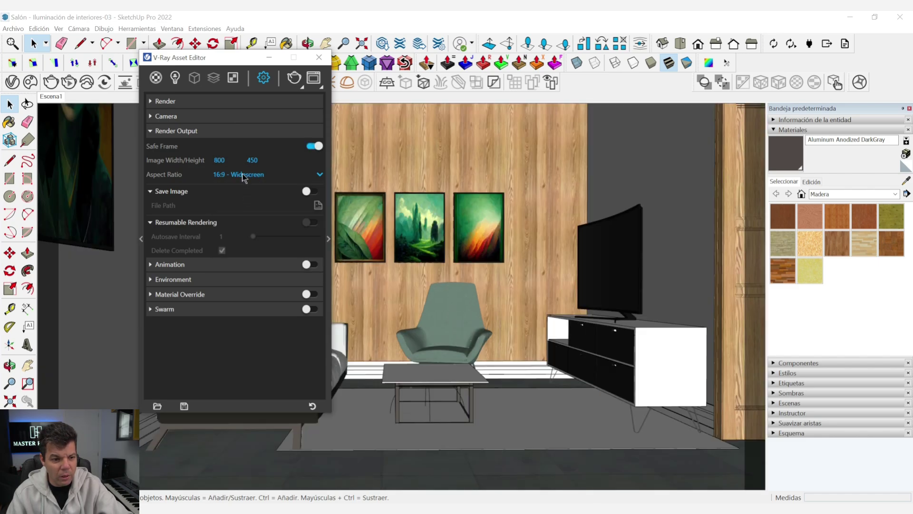
click(241, 174)
click(245, 202)
click(242, 174)
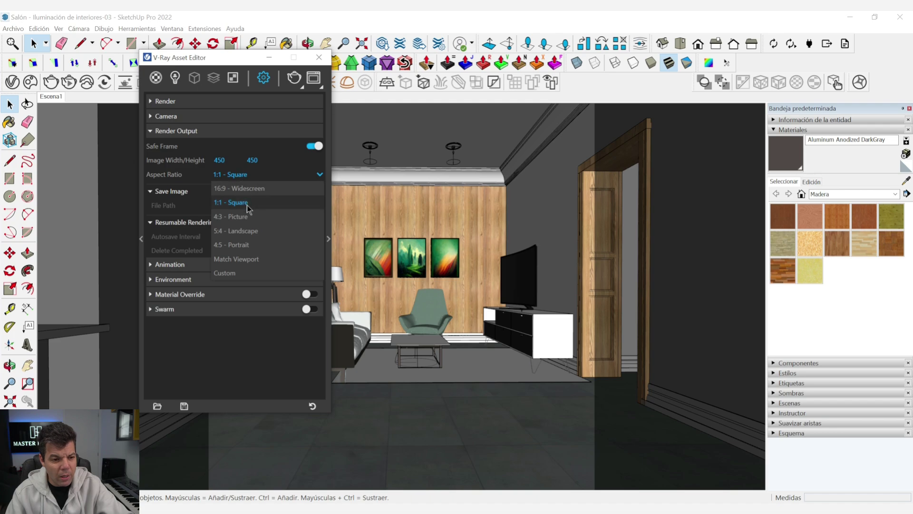
click(246, 214)
click(242, 175)
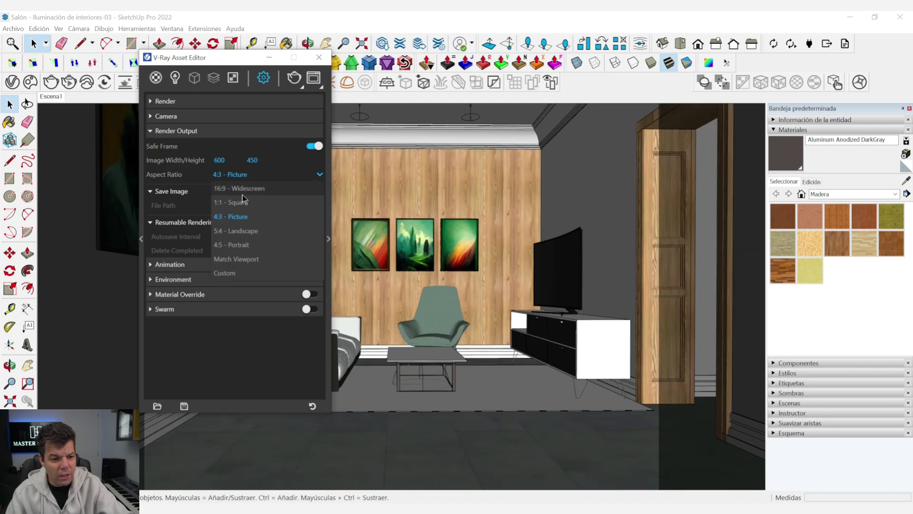
click(247, 226)
click(254, 177)
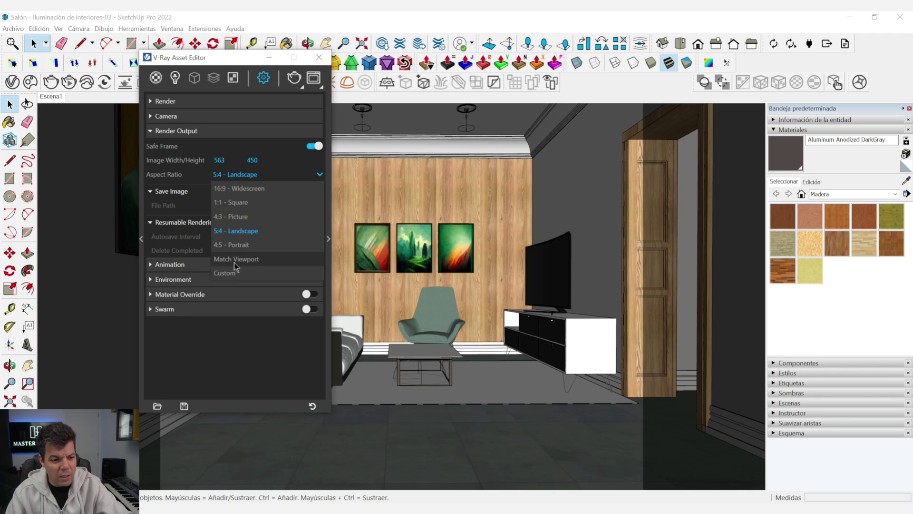
click(252, 260)
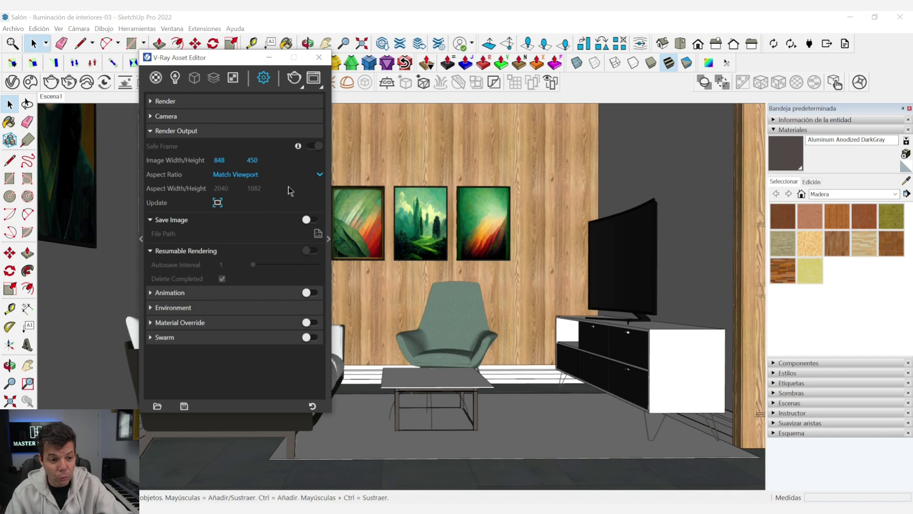
click(236, 173)
click(228, 184)
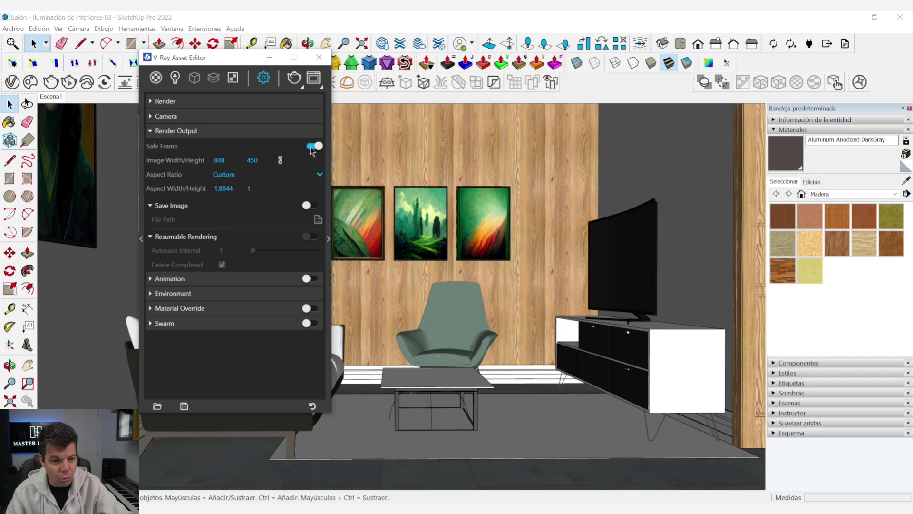
click(312, 148)
click(237, 174)
click(244, 191)
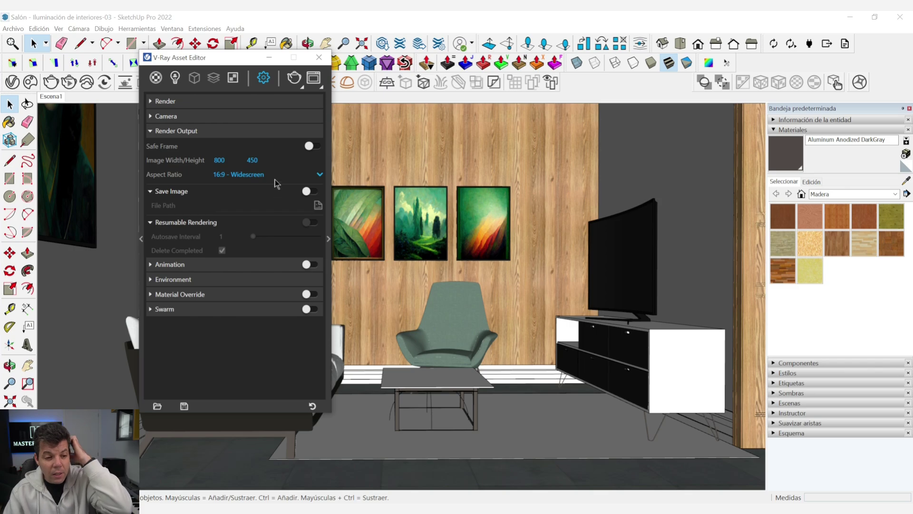
- Enable Save Image and set the PNG output path to the Desktop
click(308, 192)
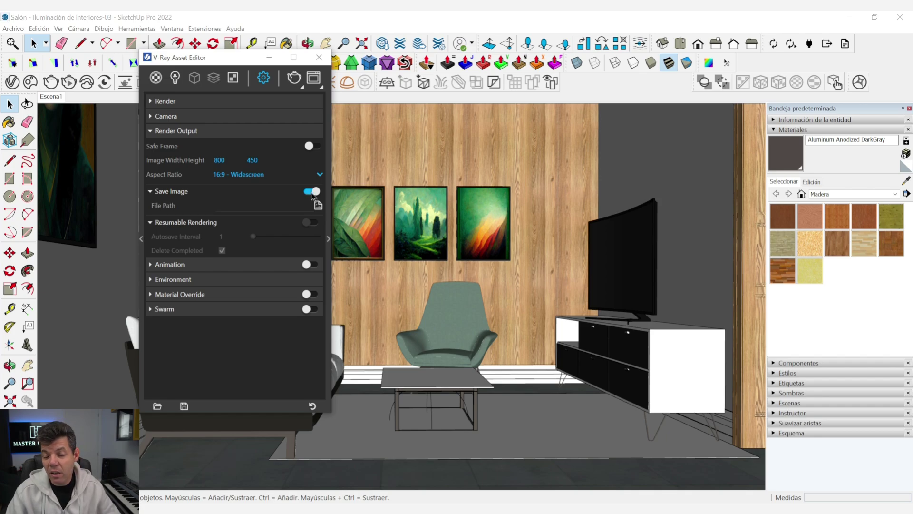
click(312, 193)
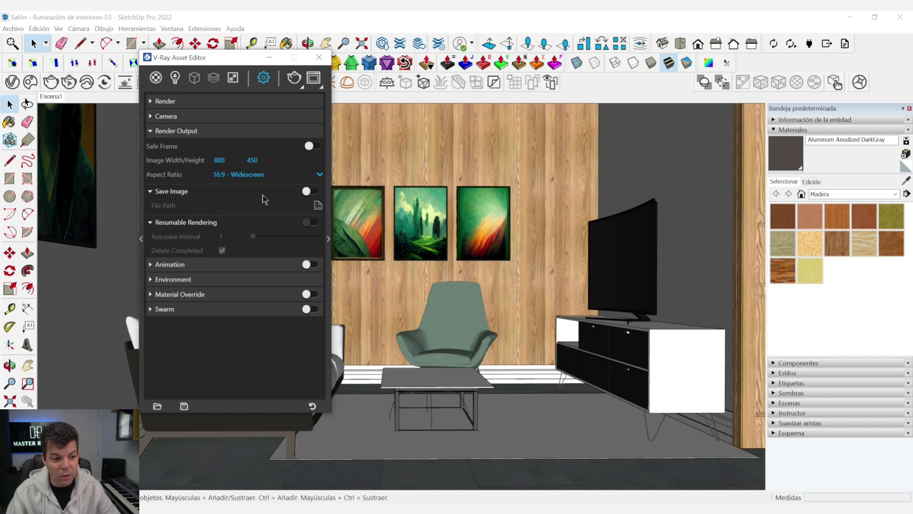
click(307, 191)
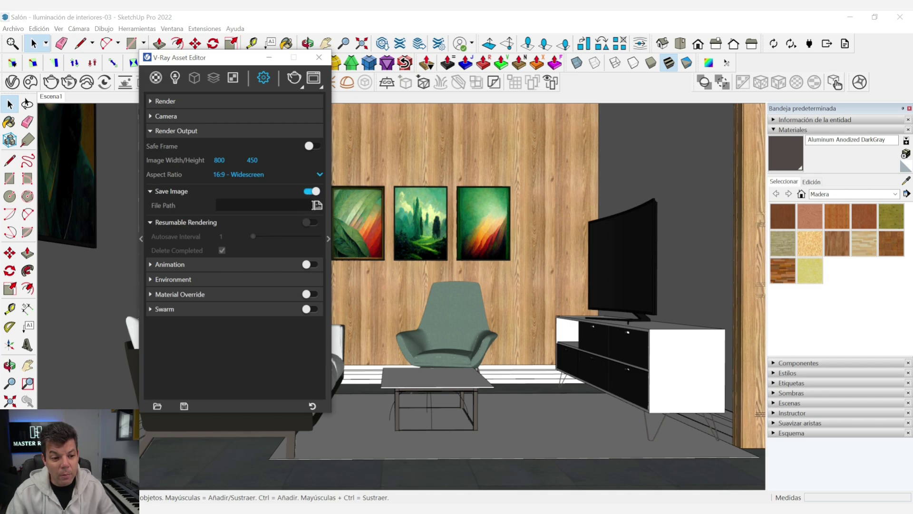
click(317, 207)
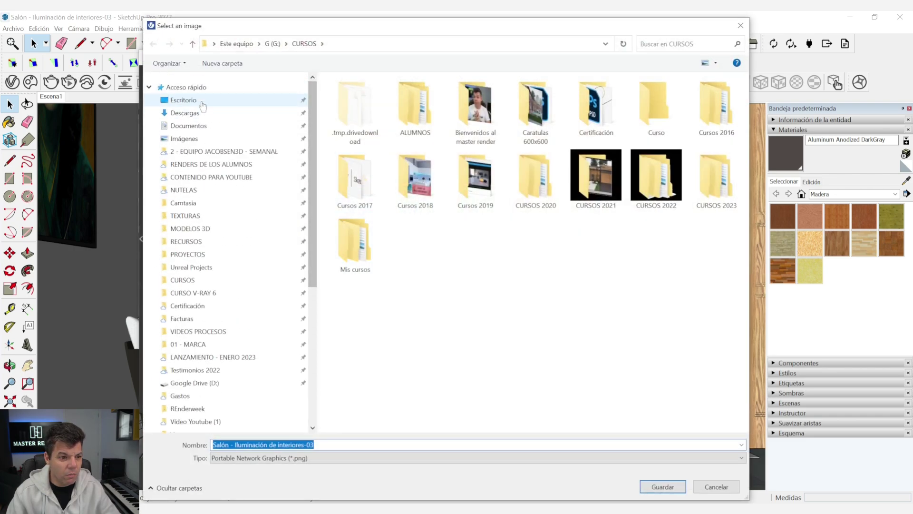
click(181, 100)
click(651, 490)
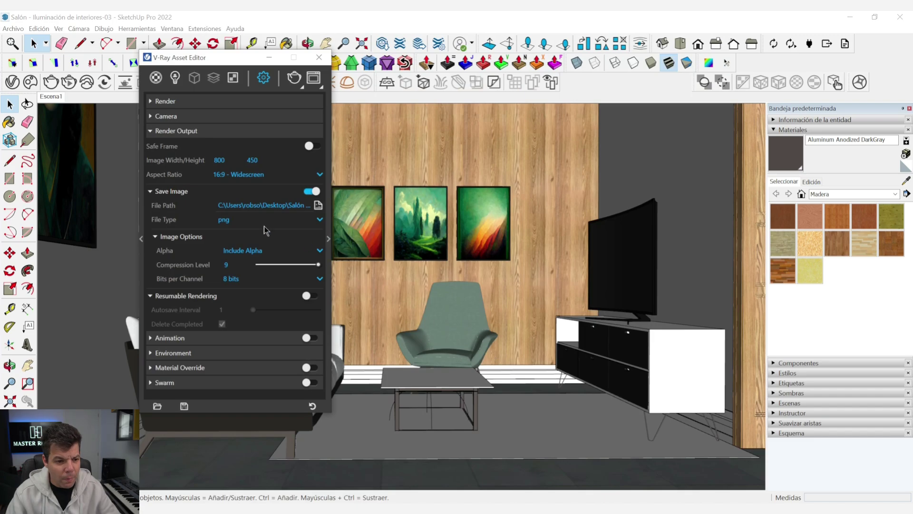
- Keep PNG output at 8 bits per channel, switch Alpha to Separate Alpha, and fold Image Options away
click(230, 225)
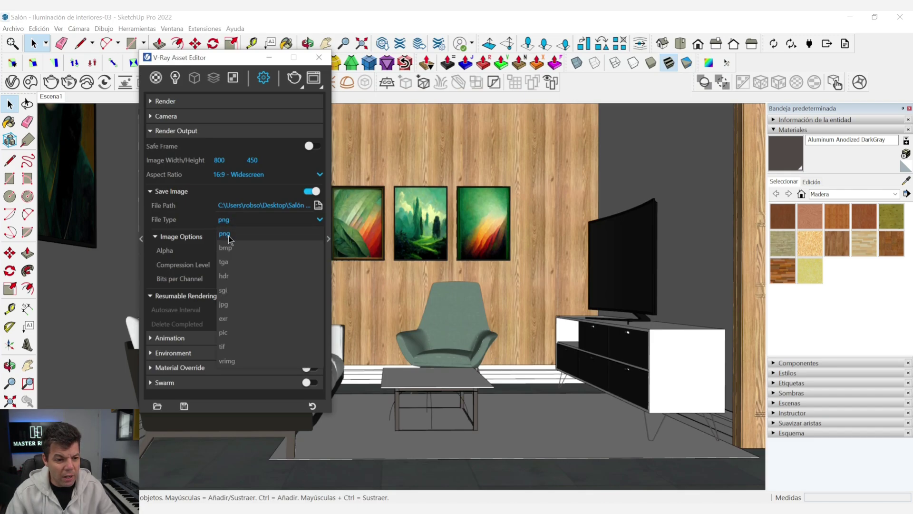
click(231, 227)
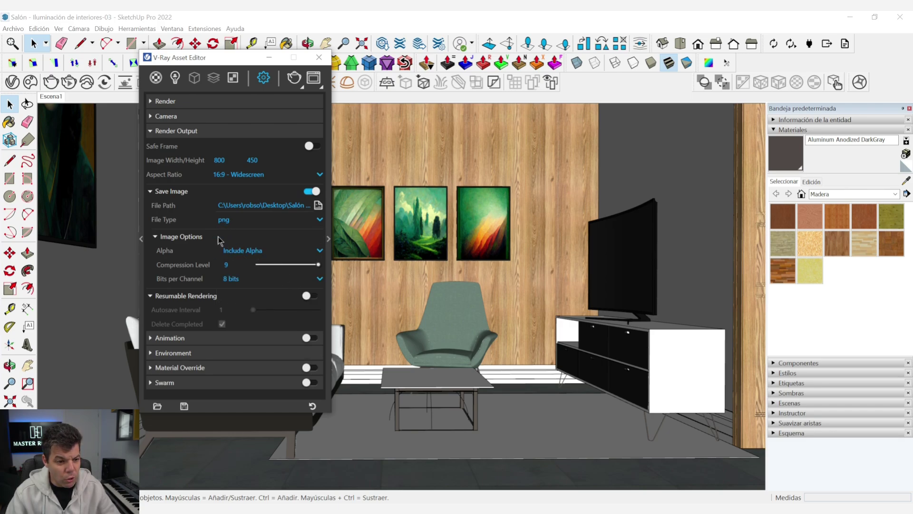
click(242, 282)
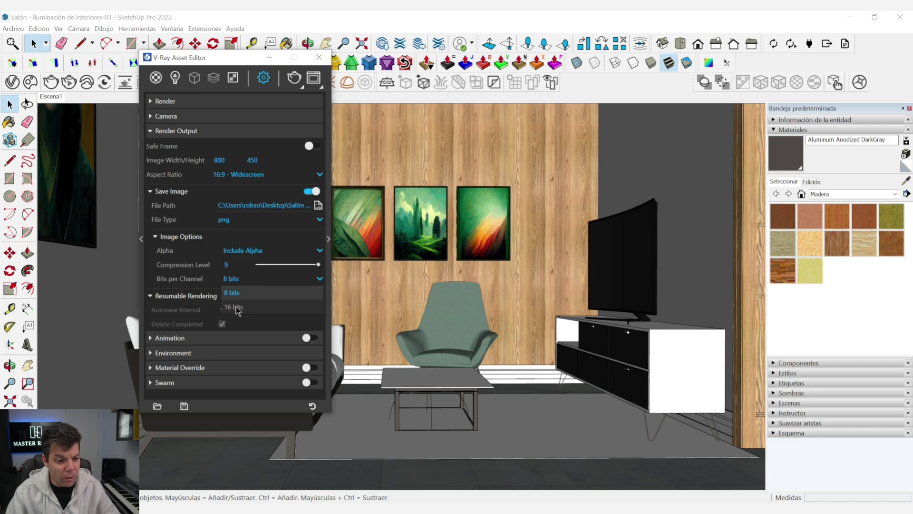
click(236, 276)
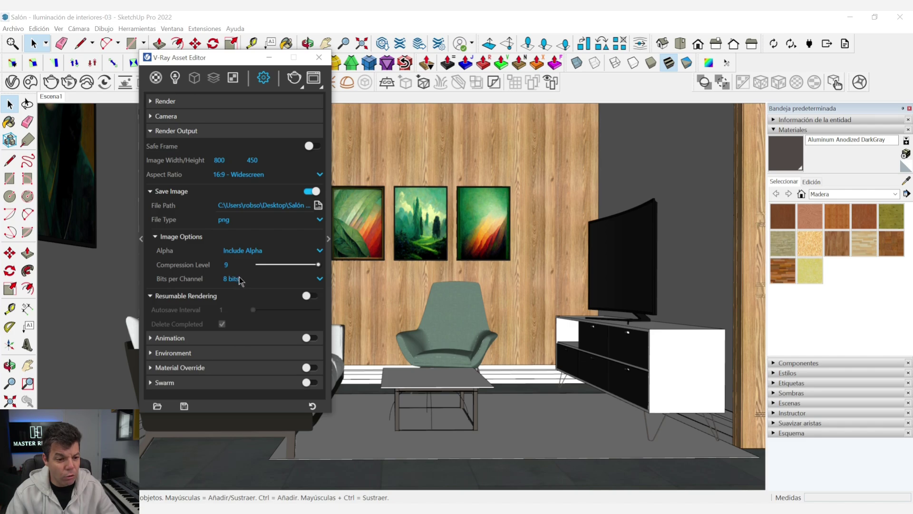
click(252, 253)
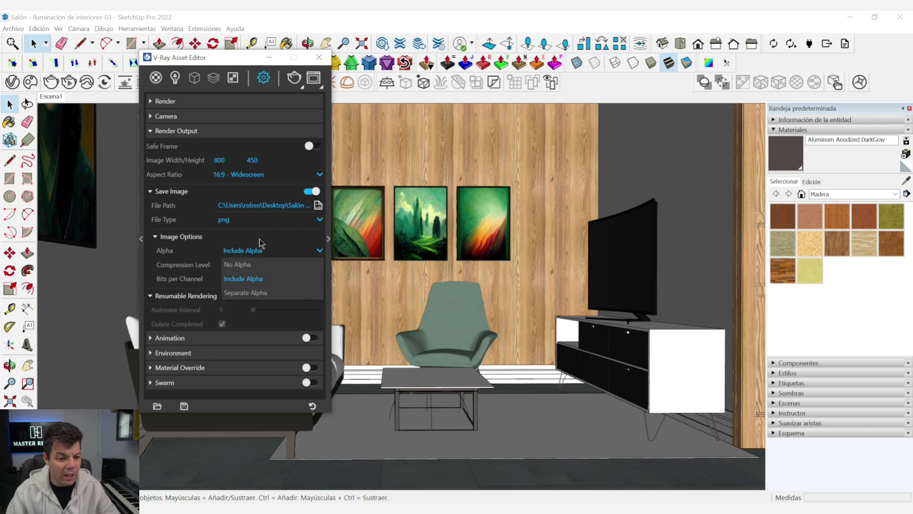
click(259, 238)
click(259, 239)
click(228, 240)
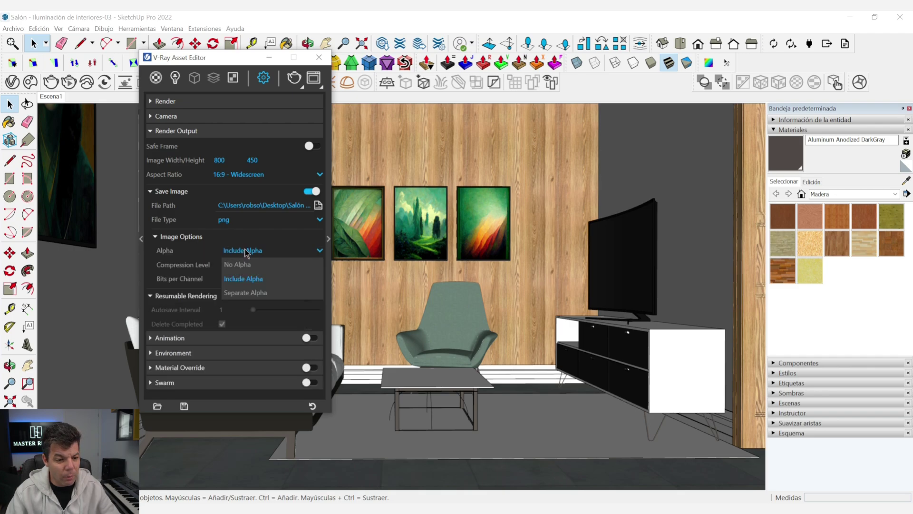
click(247, 291)
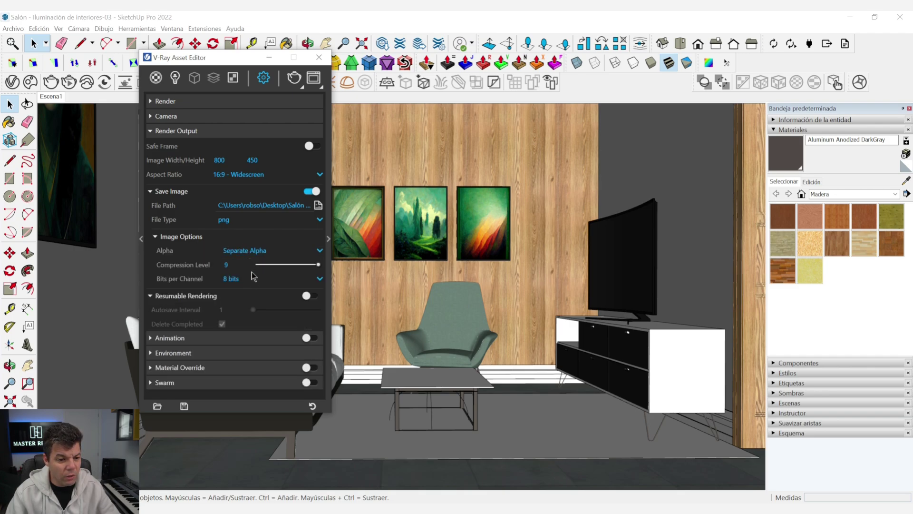
click(212, 236)
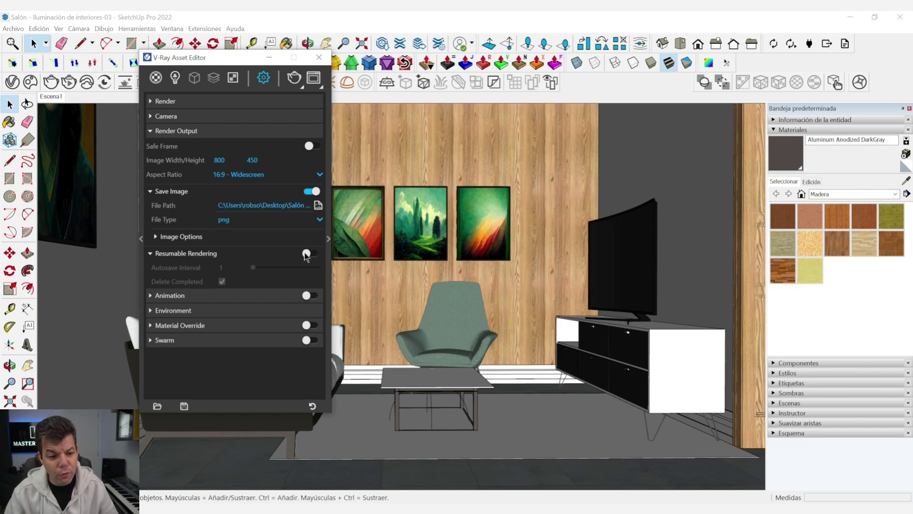
mouse_move(307, 255)
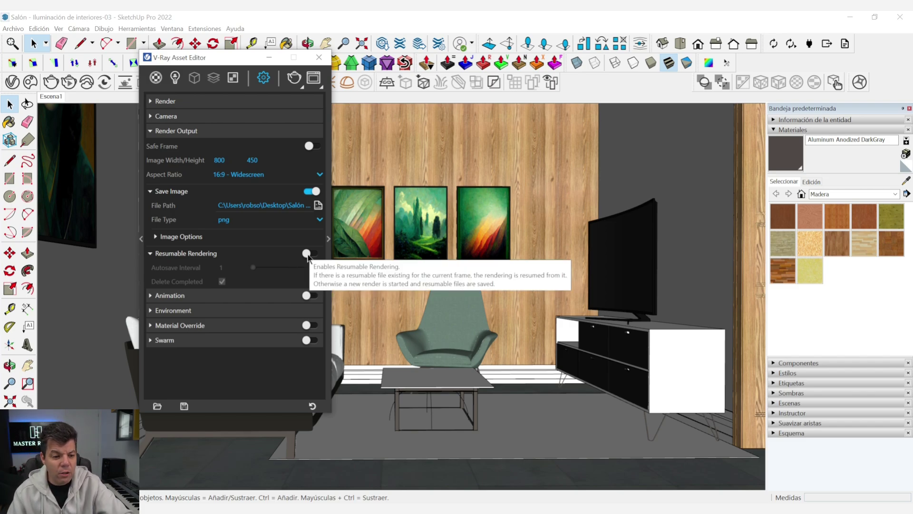
- Try Resumable rendering, leave it off, and fold away the render output settings
click(308, 255)
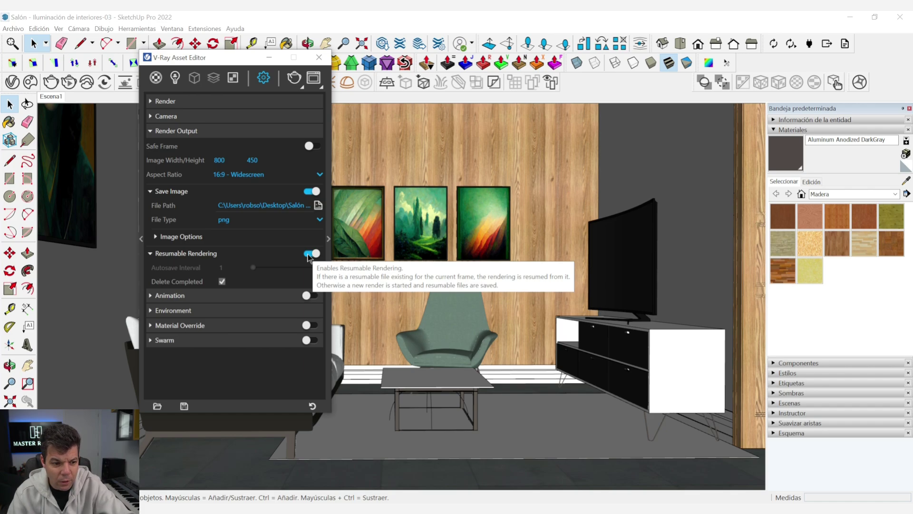
click(309, 254)
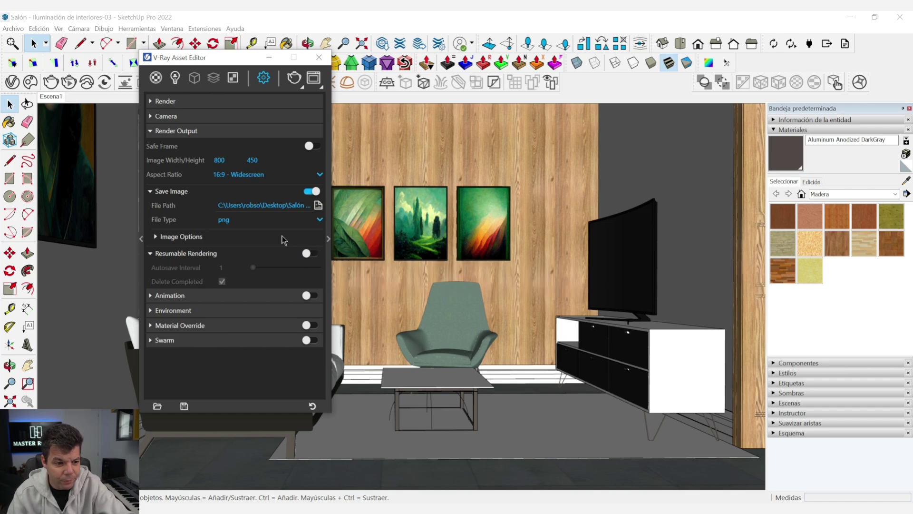
click(245, 130)
- Expand the Animation rollout, toggle it on and off, and leave animation rendering disabled
click(223, 148)
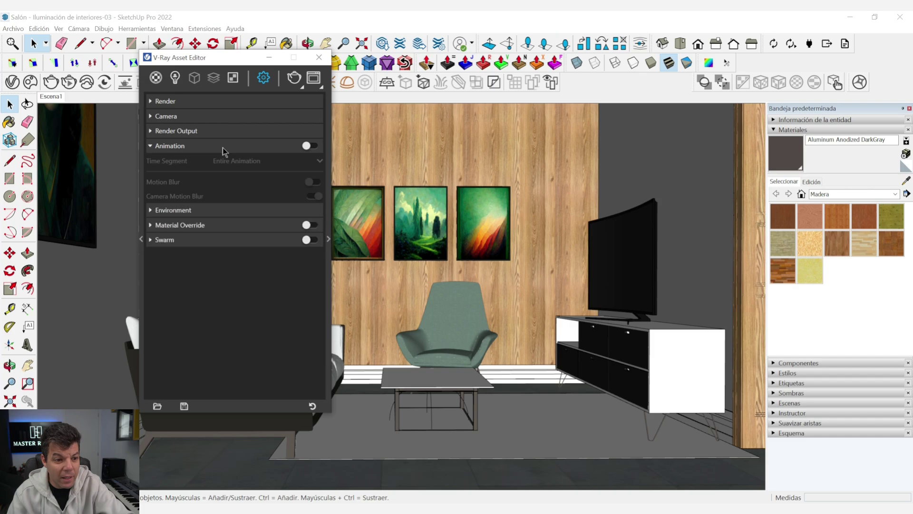
click(306, 147)
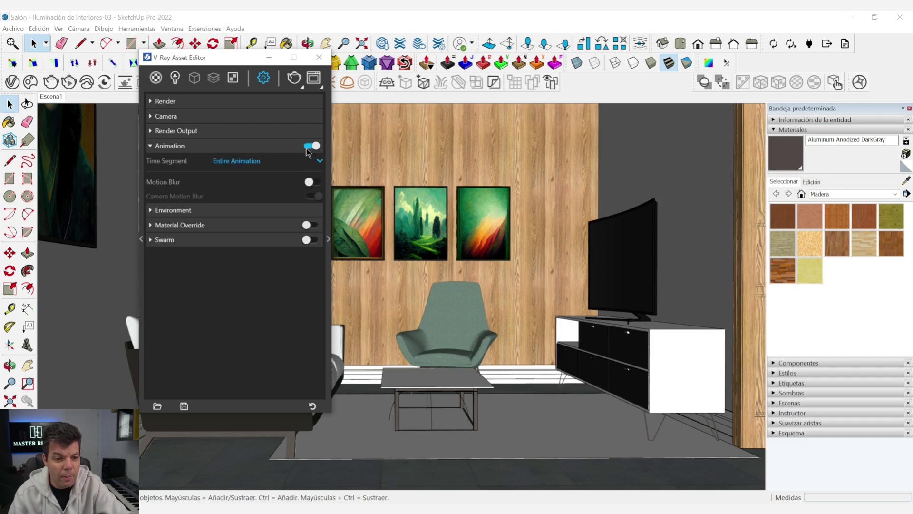
click(306, 148)
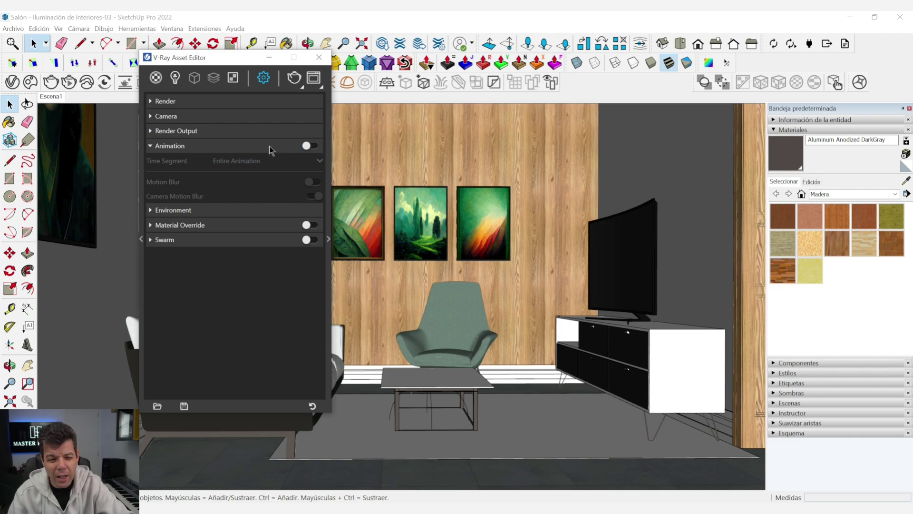
click(269, 146)
click(265, 147)
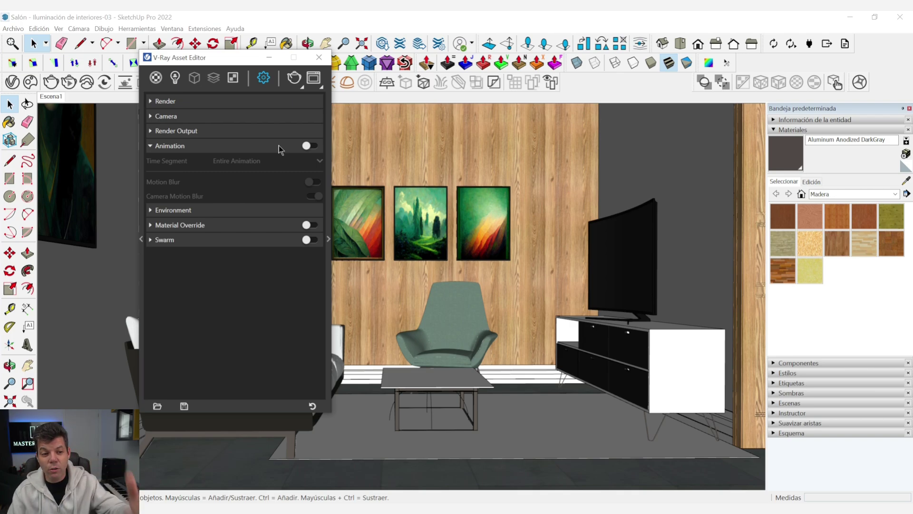
click(279, 146)
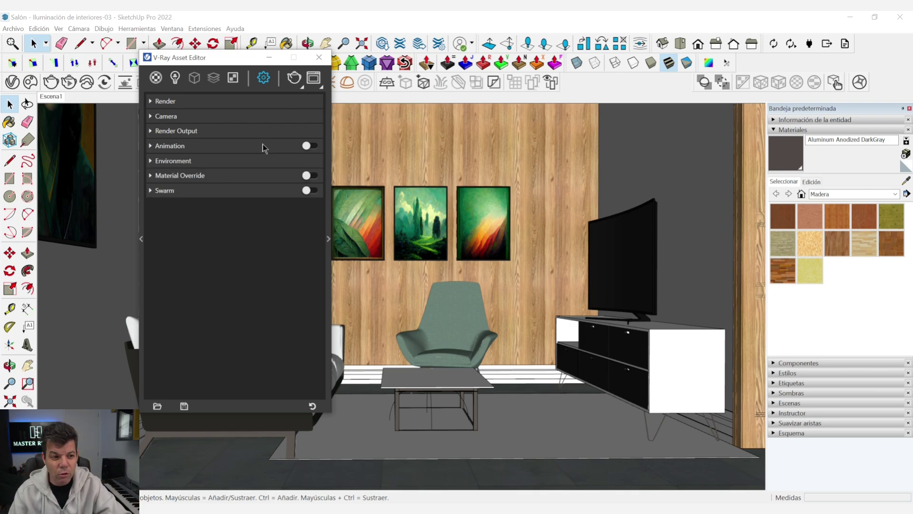
click(292, 145)
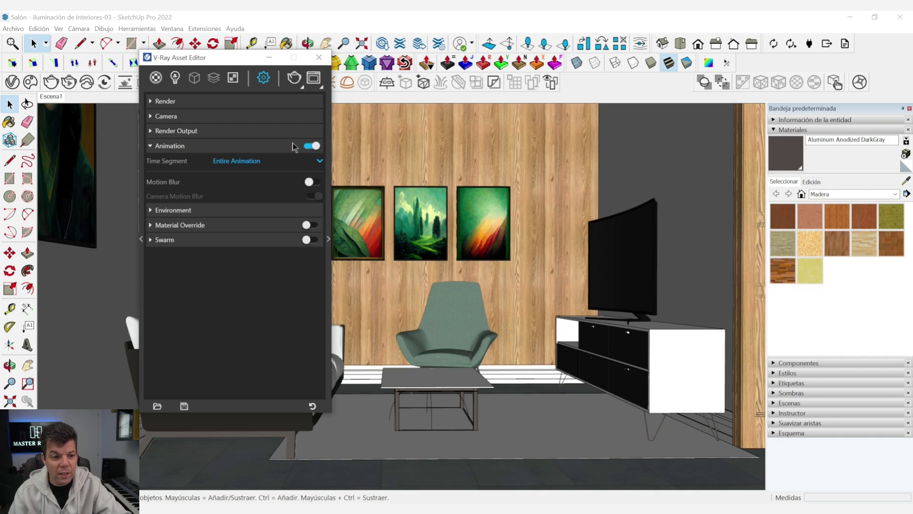
click(312, 145)
click(236, 161)
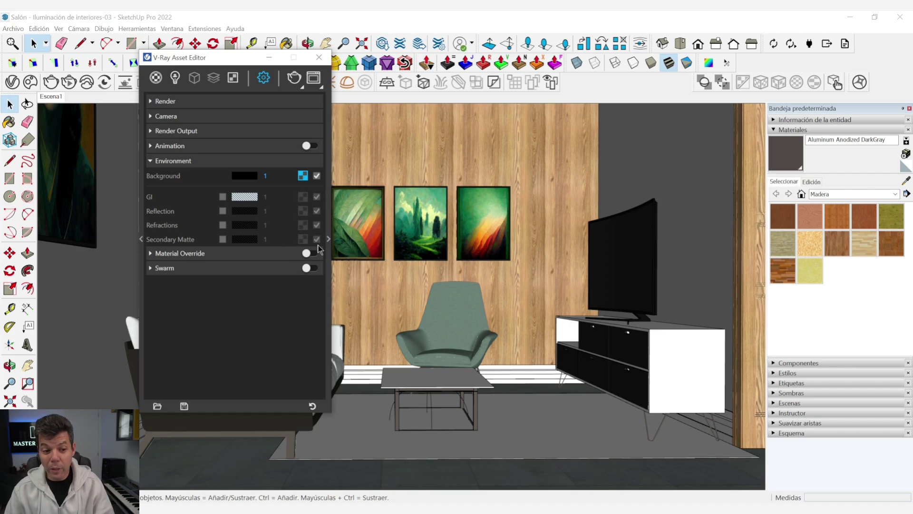
double_click(269, 176)
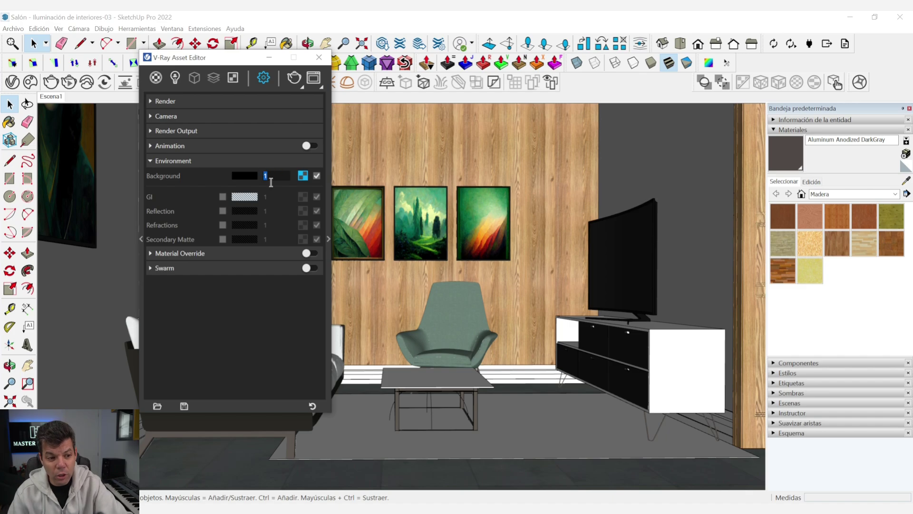
key(Return)
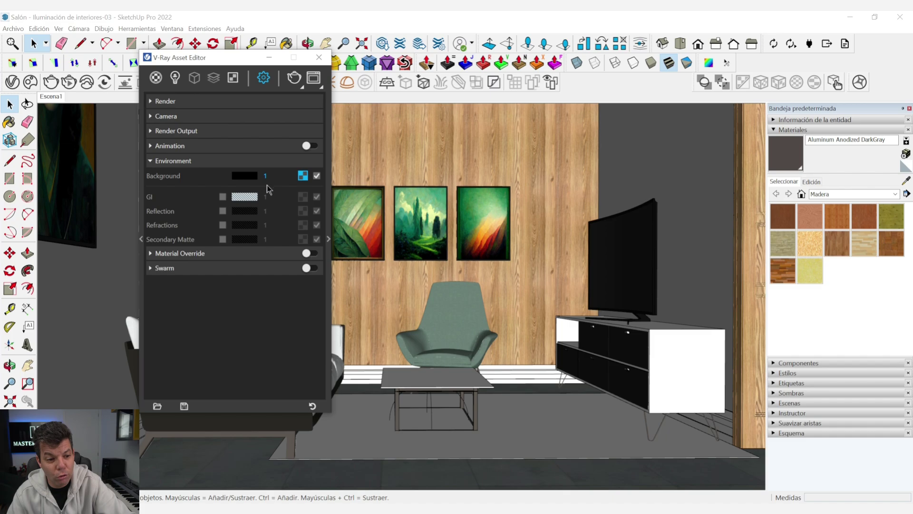
click(244, 162)
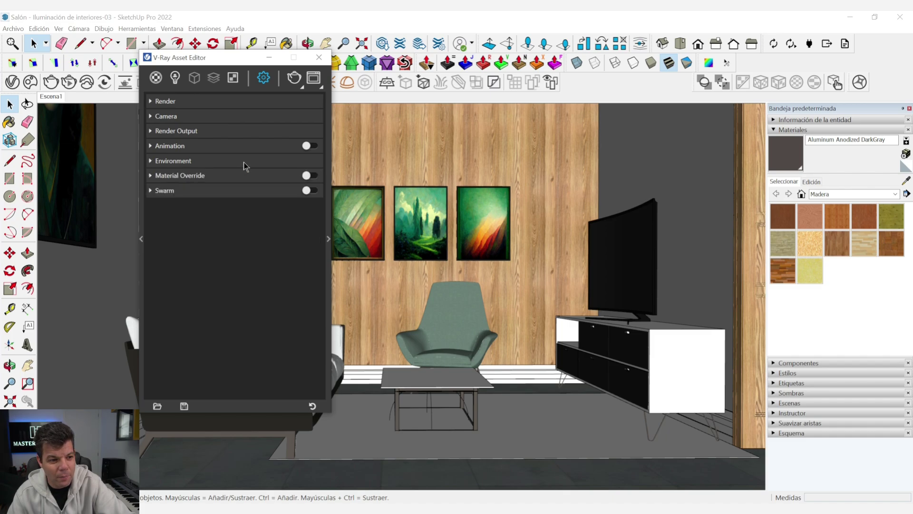
- Run a grey Material Override test render with the Frame Buffer moved aside, then disable and fold the override
click(221, 176)
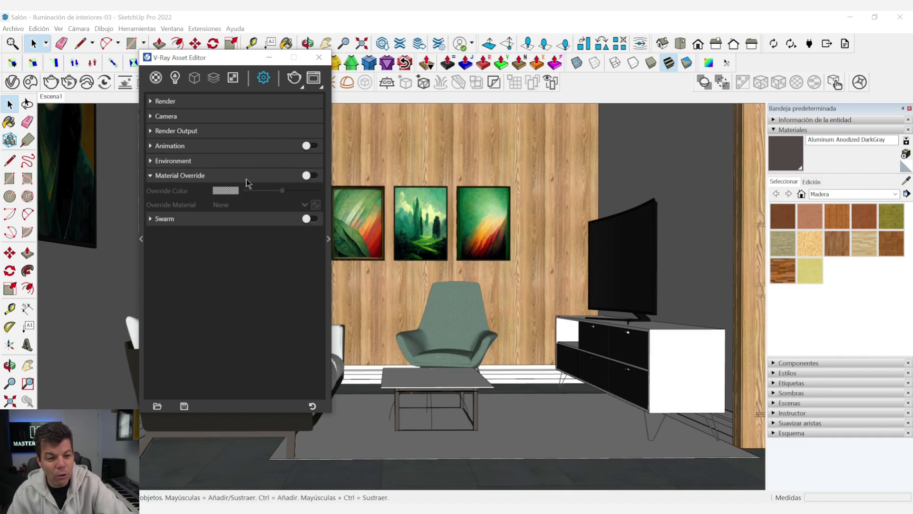
click(310, 176)
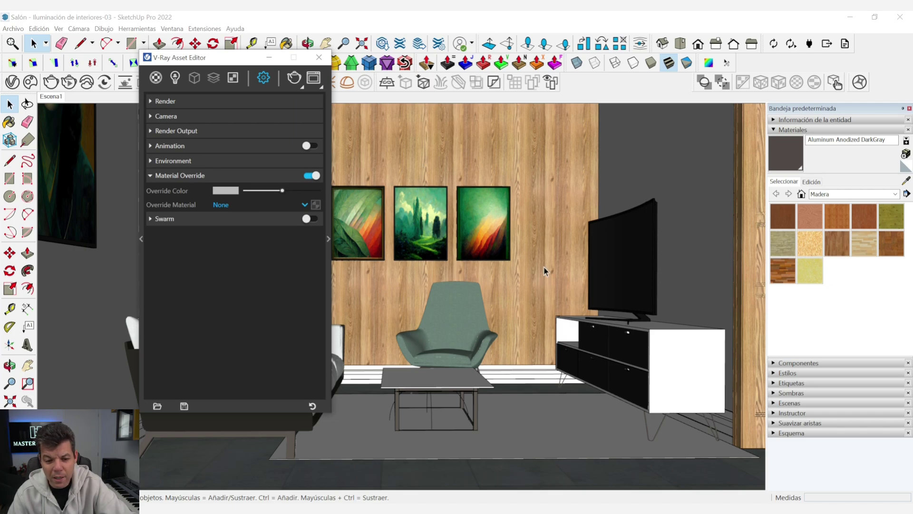
mouse_move(226, 190)
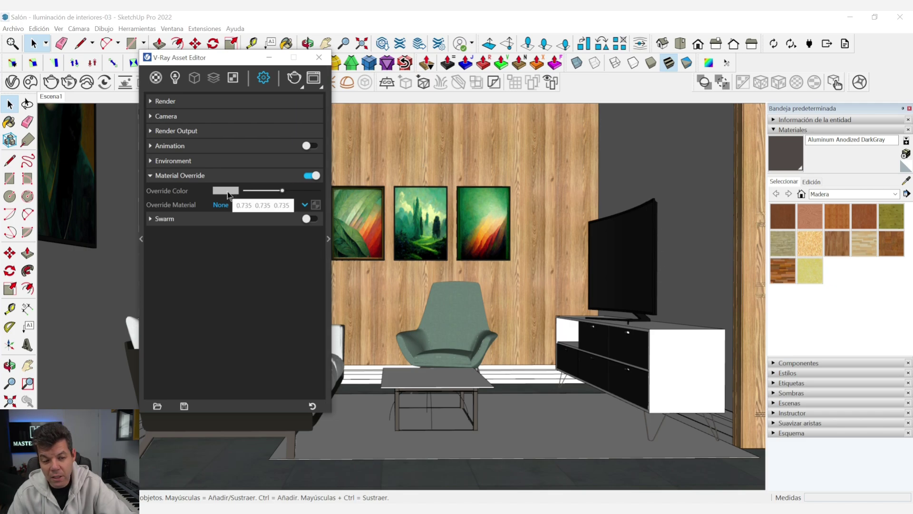
click(293, 81)
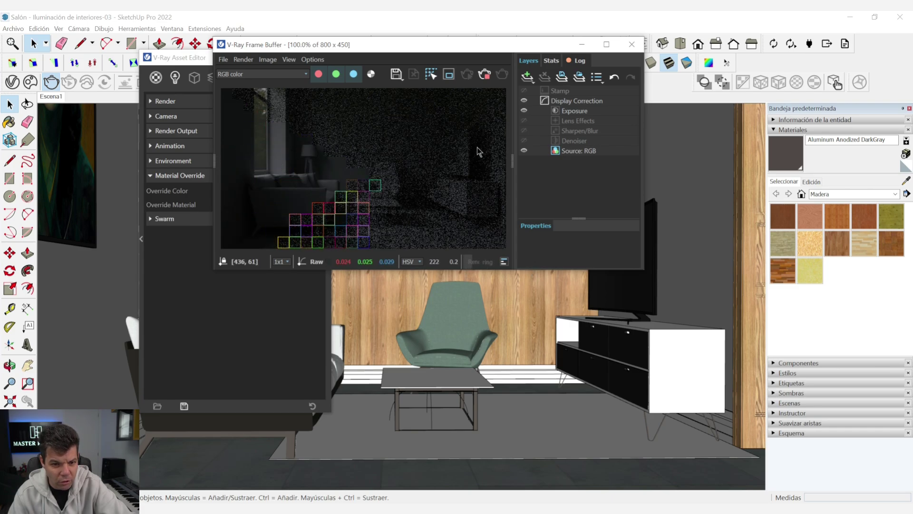
drag(512, 164, 643, 164)
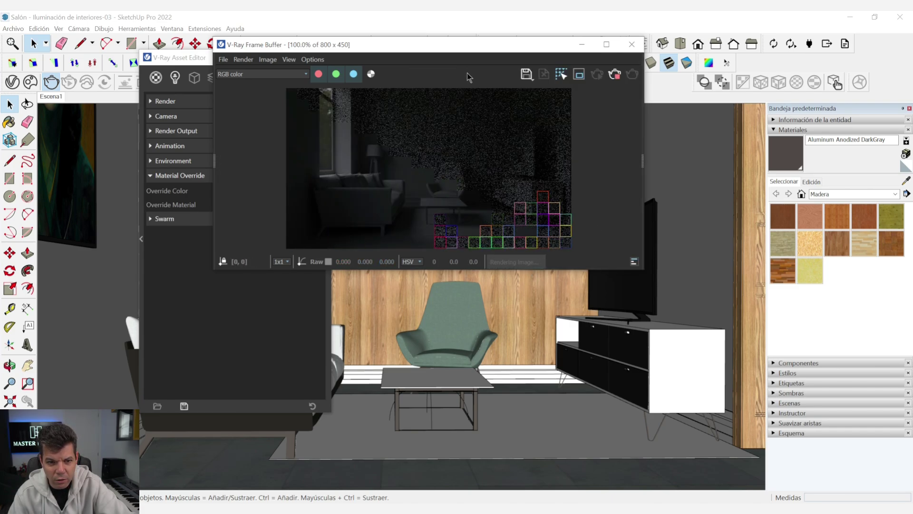
drag(391, 49, 639, 65)
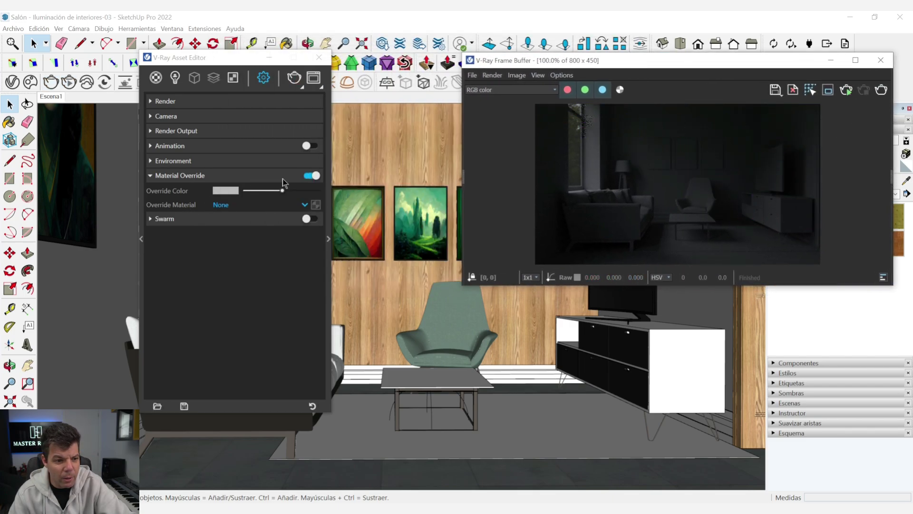
click(310, 176)
click(258, 176)
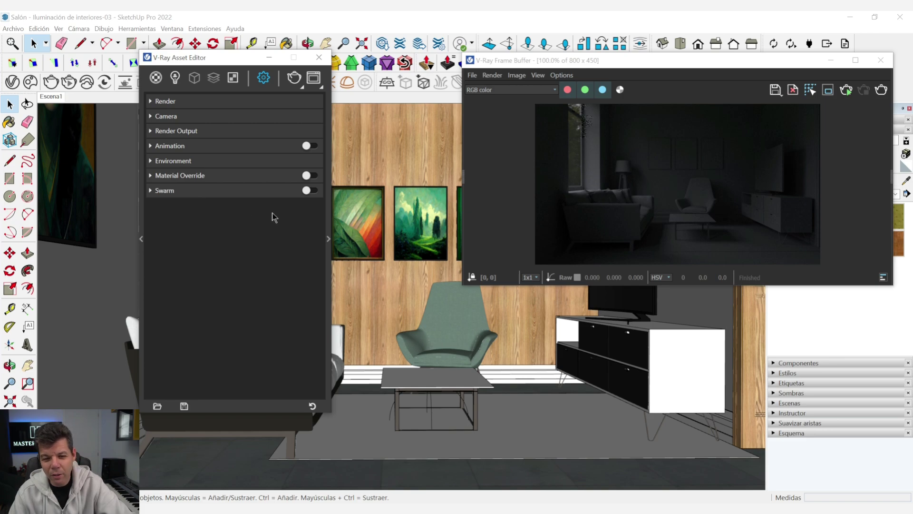
- Toggle Swarm distributed rendering on and back off, leaving its options expanded
click(307, 192)
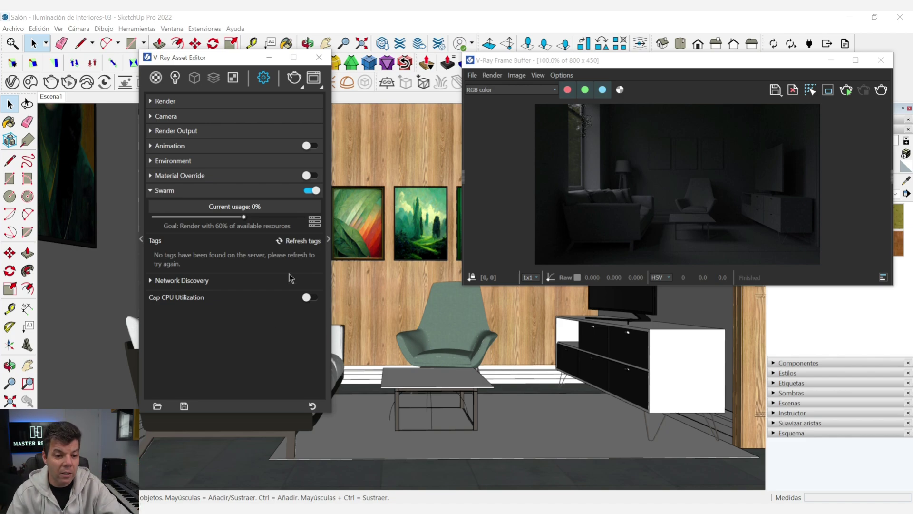
click(310, 191)
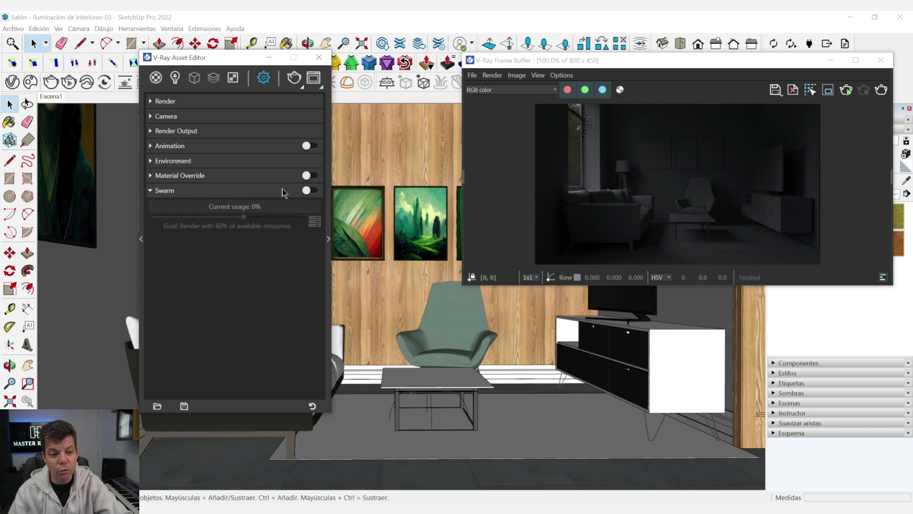
click(262, 188)
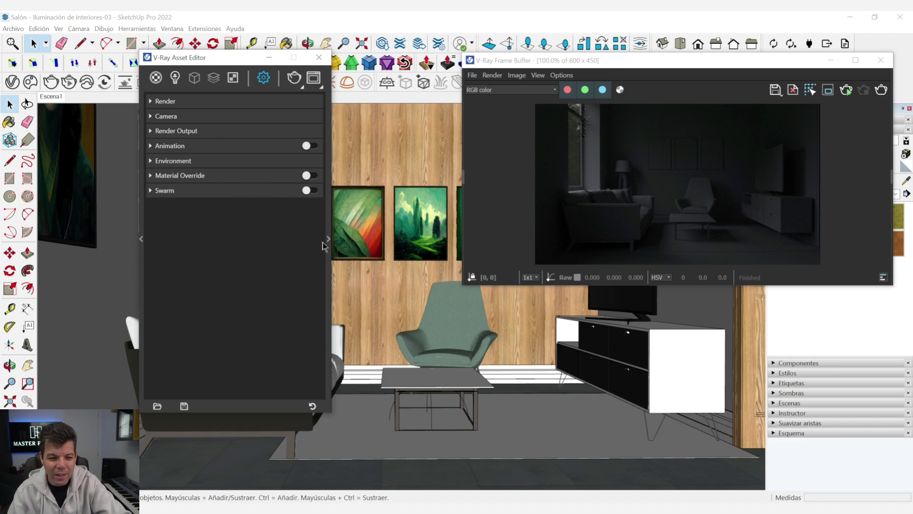
click(227, 189)
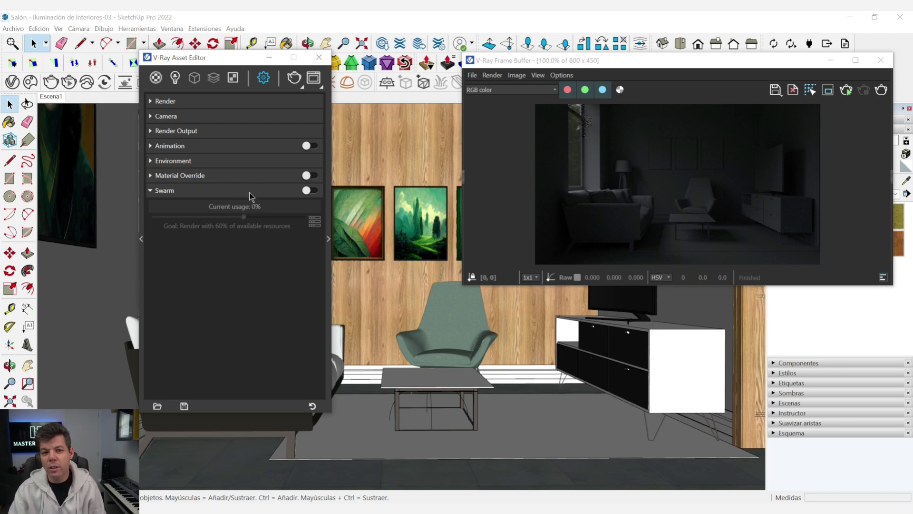
- Expand the advanced settings, shift the Asset Editor left, close the Frame Buffer and fold Swarm
click(328, 240)
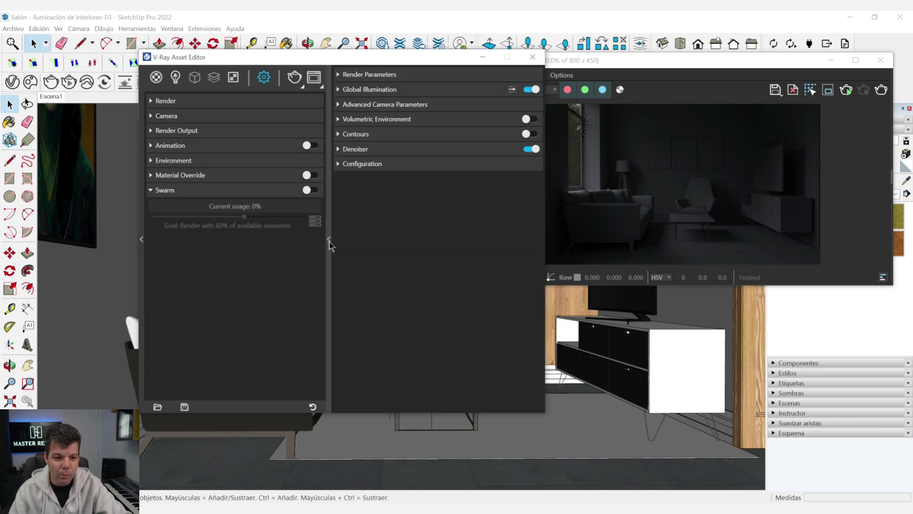
drag(434, 61, 350, 79)
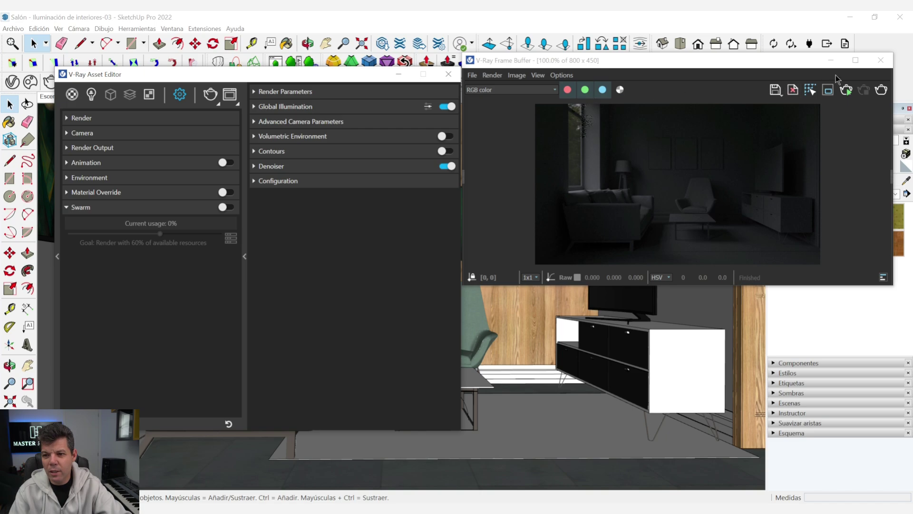
click(881, 60)
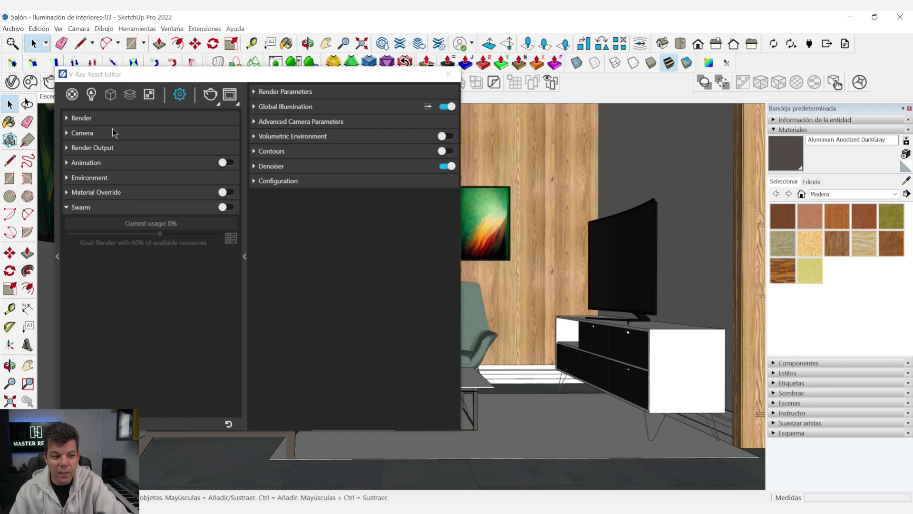
click(129, 207)
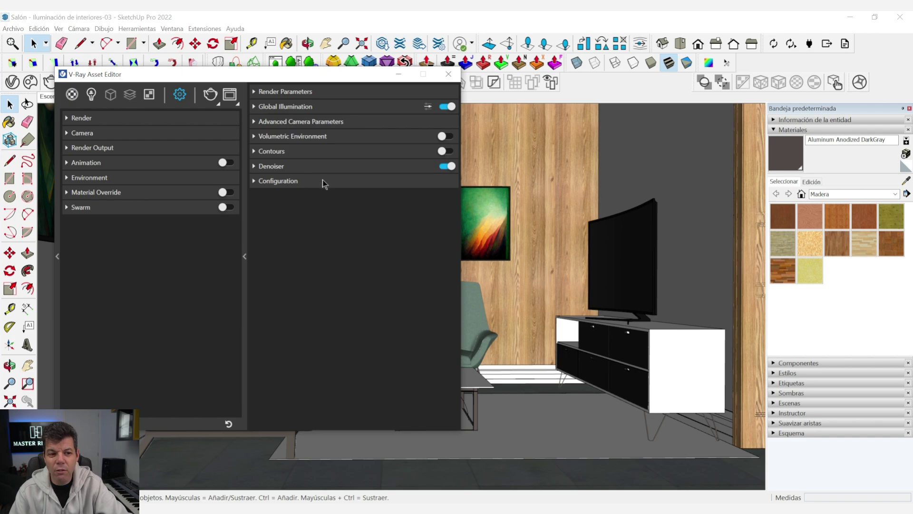
- Open Render Parameters with Quality, Antialiasing, Color Management and Optimizations collapsed
click(291, 92)
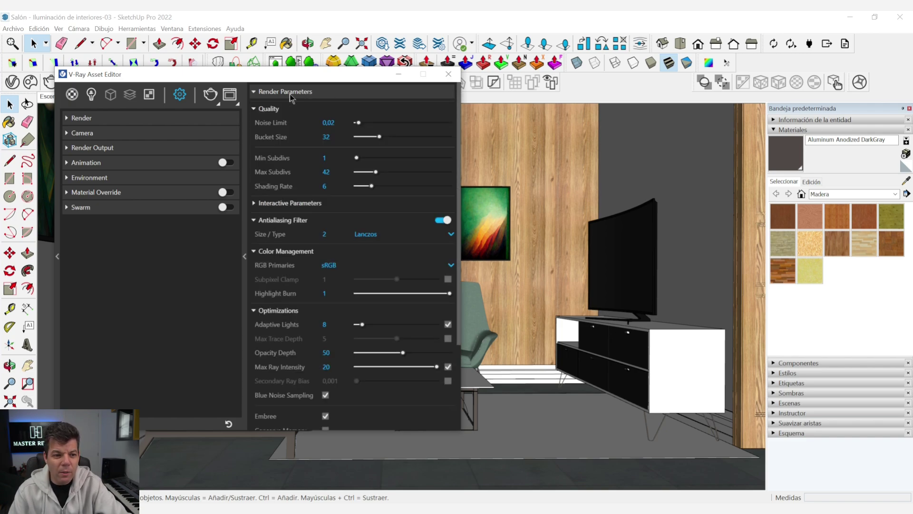
click(254, 110)
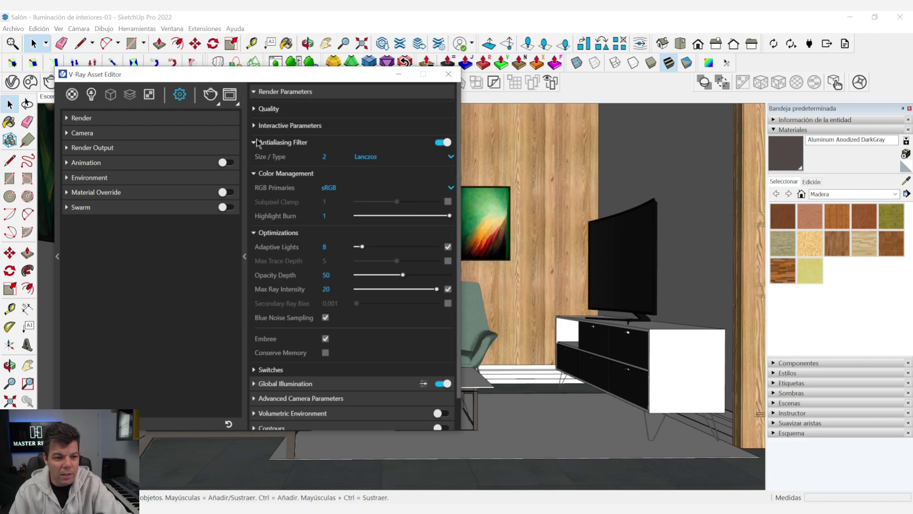
click(254, 142)
click(253, 160)
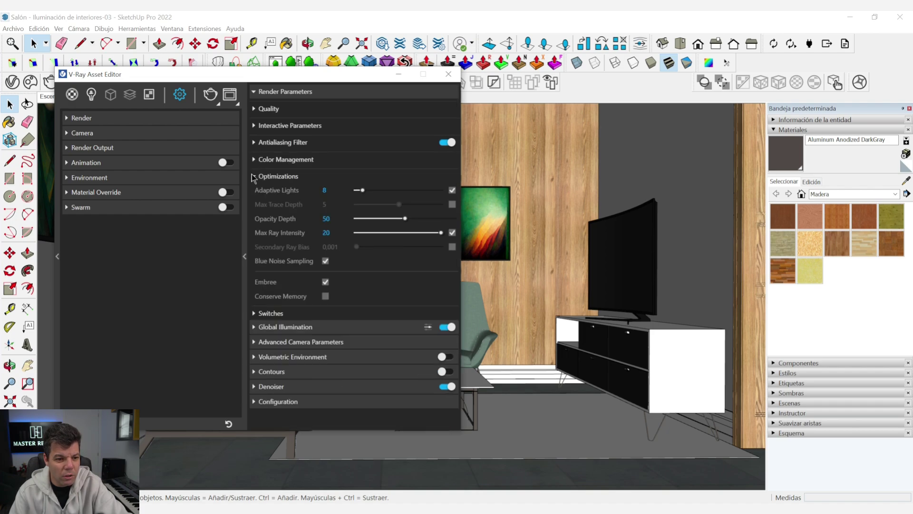
click(253, 177)
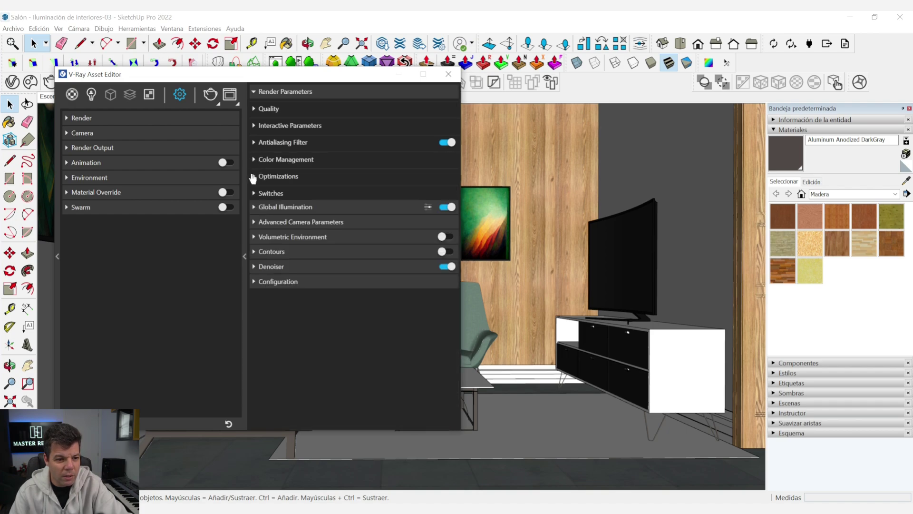
- Reopen the Quality settings and turn on progressive rendering
click(284, 96)
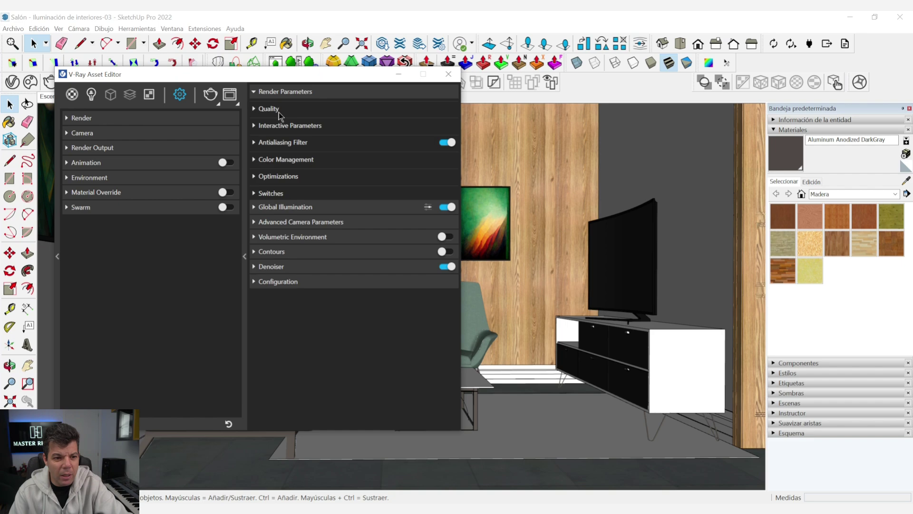
click(278, 113)
click(335, 122)
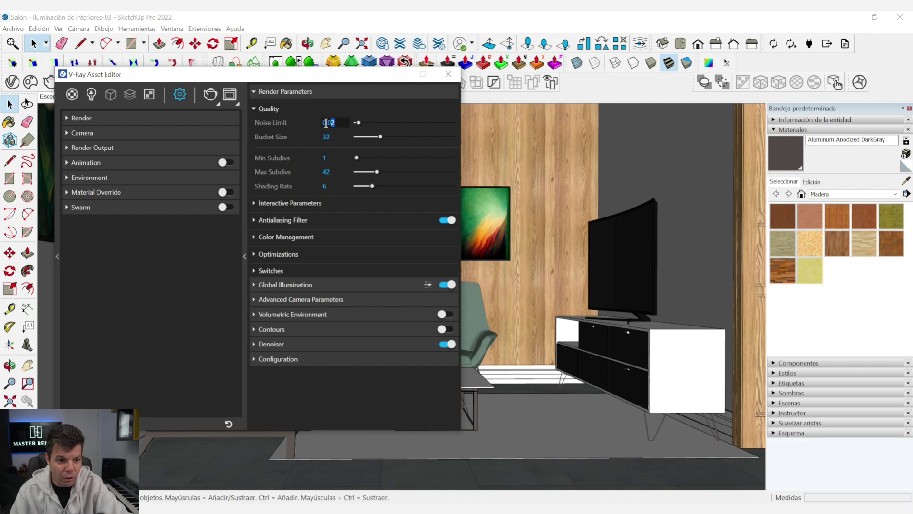
click(330, 137)
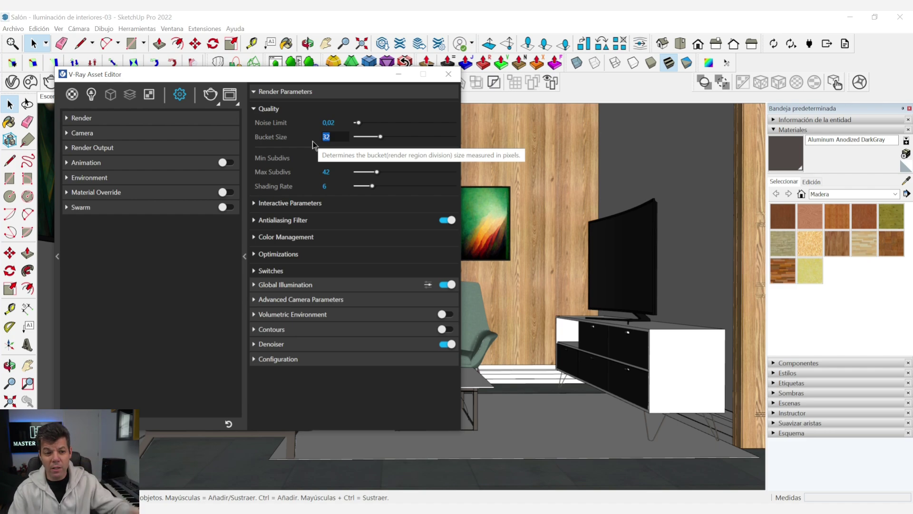
click(157, 124)
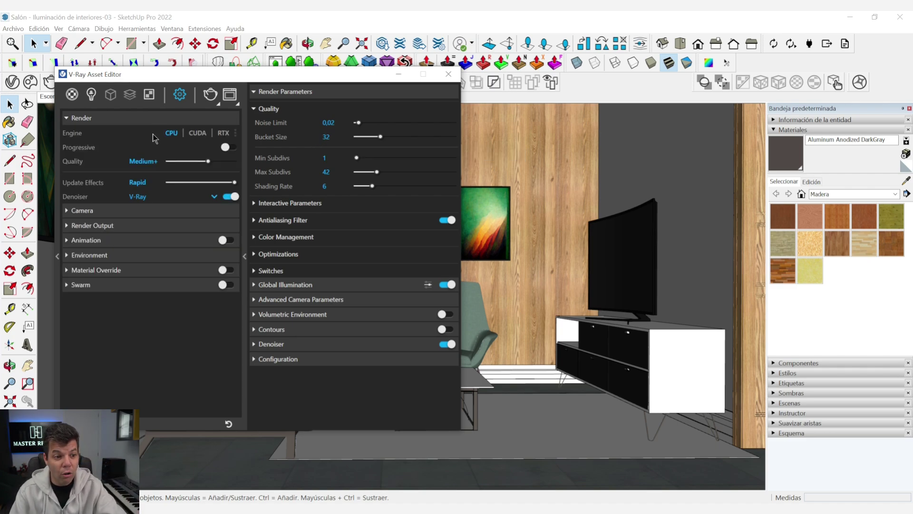
click(229, 148)
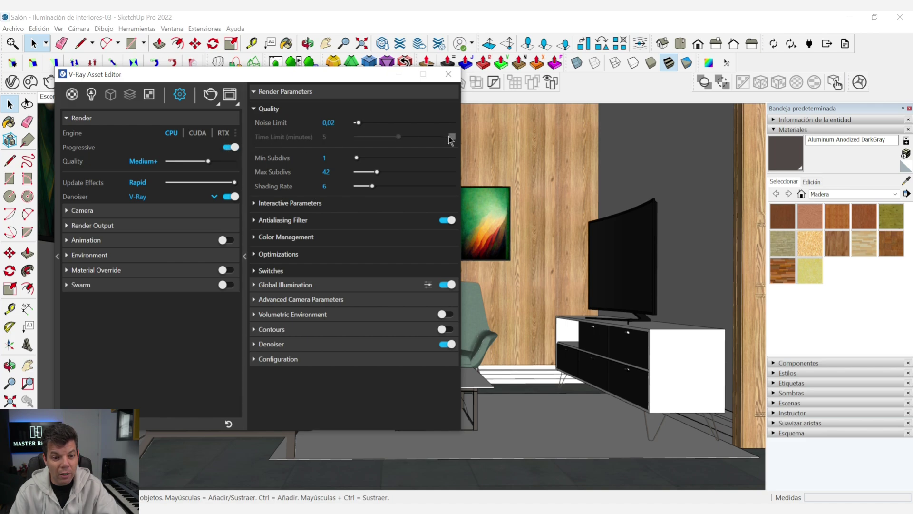
- Enable a 10-minute render time limit, leaving the noise limit at 0,02
click(452, 137)
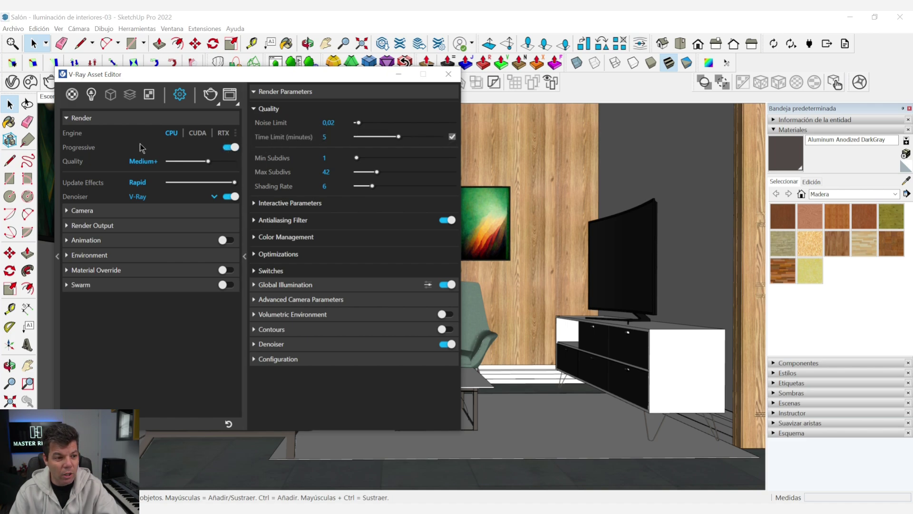
click(329, 137)
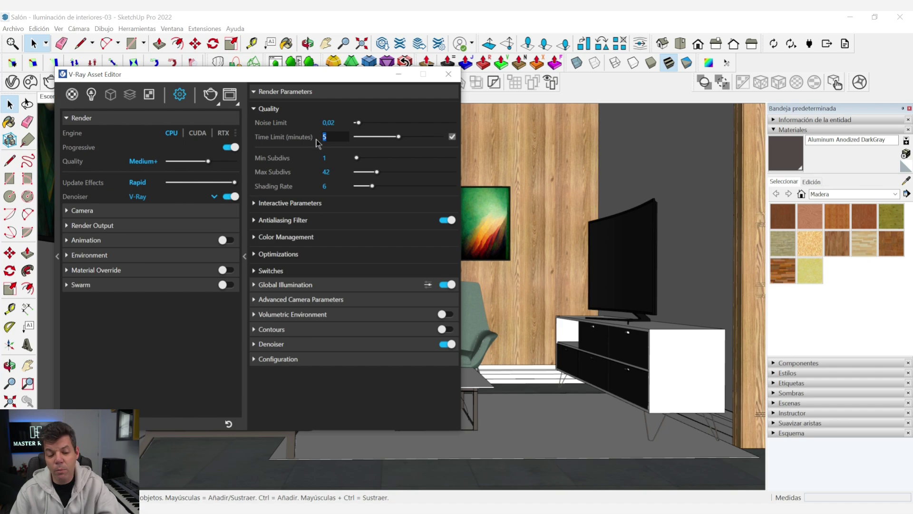
text(10)
key(Return)
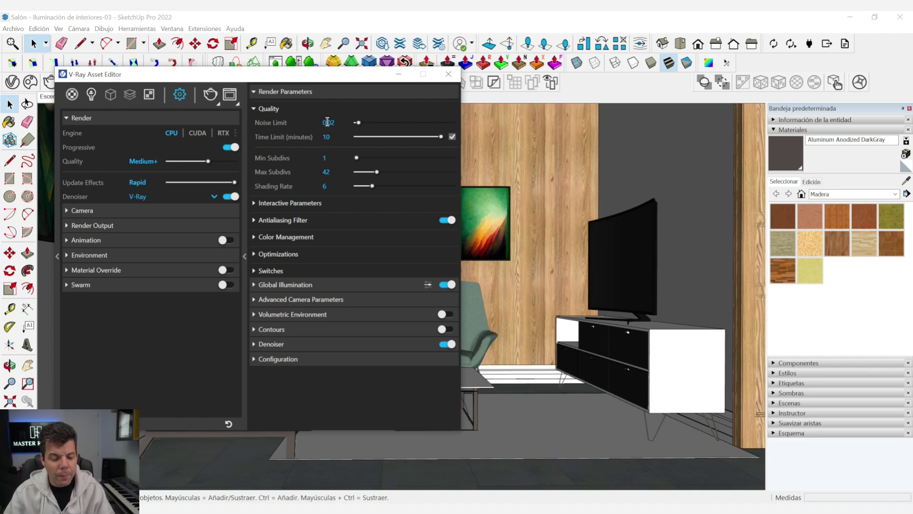
click(328, 123)
key(Return)
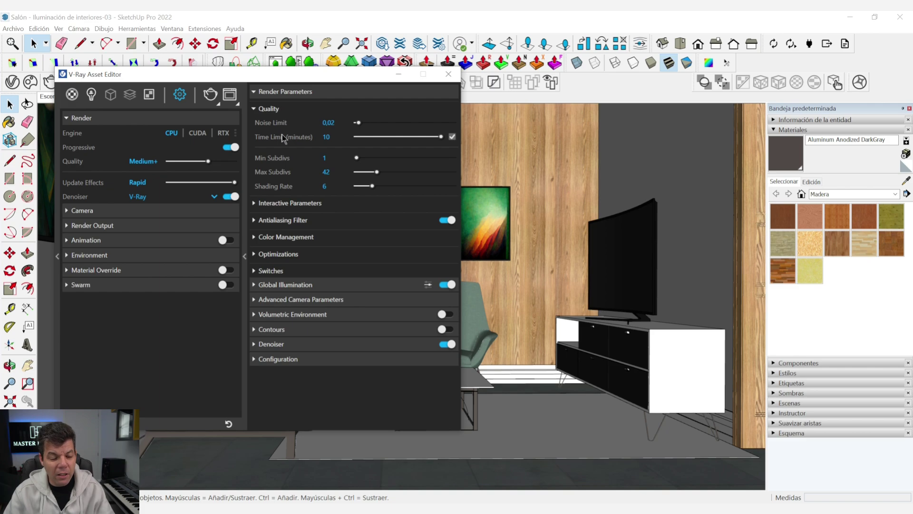
- Try Max Subdivs values of 64, 100 and 125, and raise the quality preset to High+
click(334, 173)
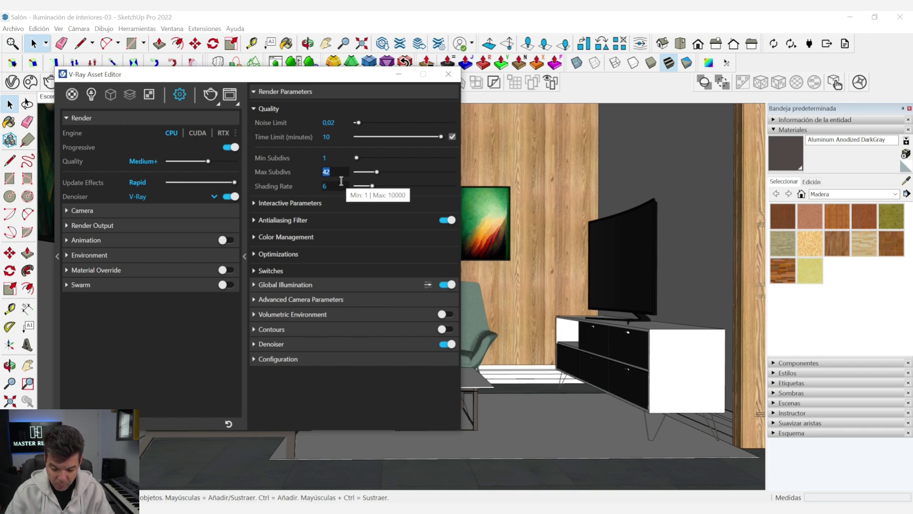
text(64)
key(Return)
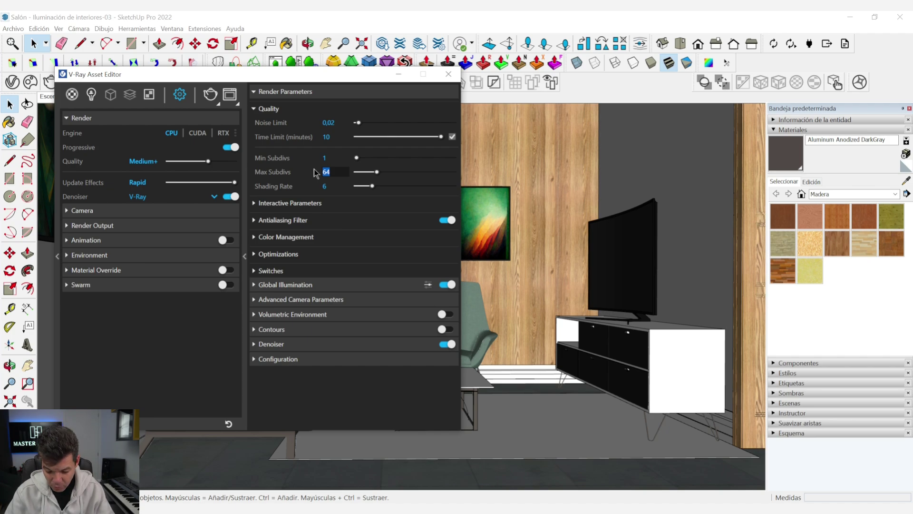
text(100)
key(Return)
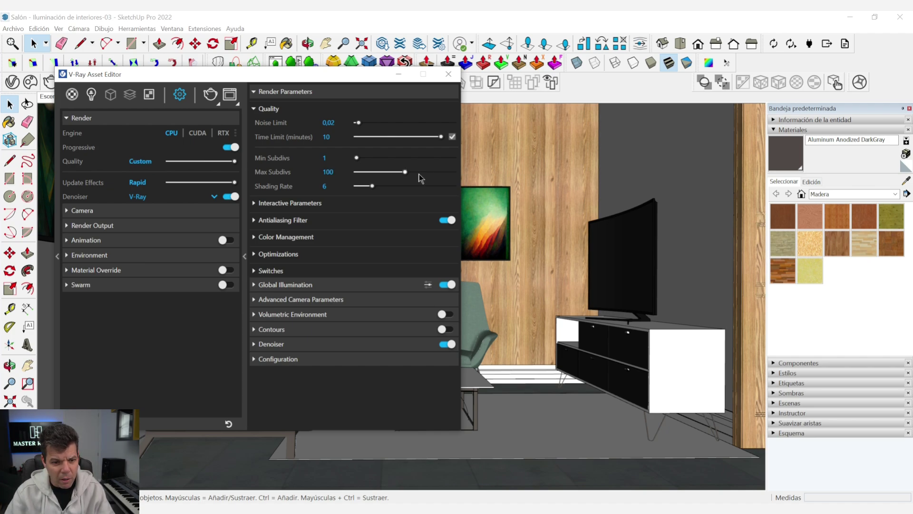
drag(407, 175, 418, 175)
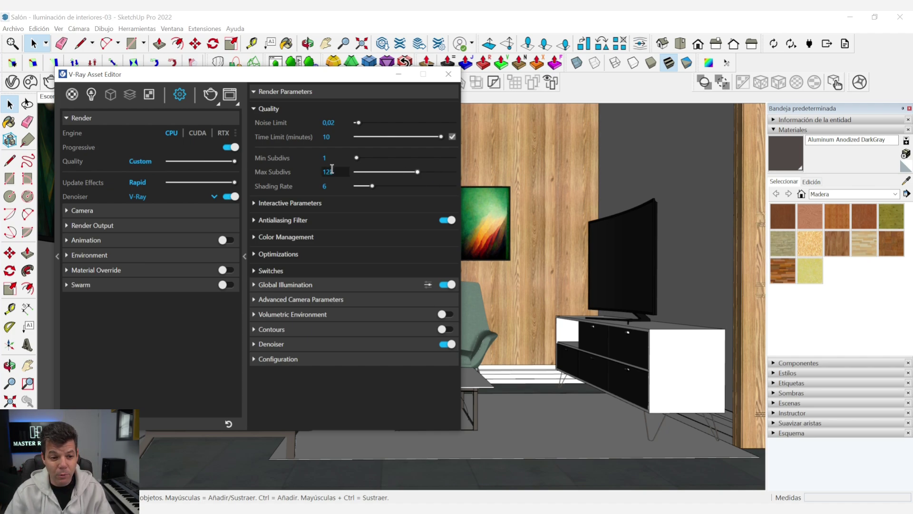
double_click(322, 170)
text(100)
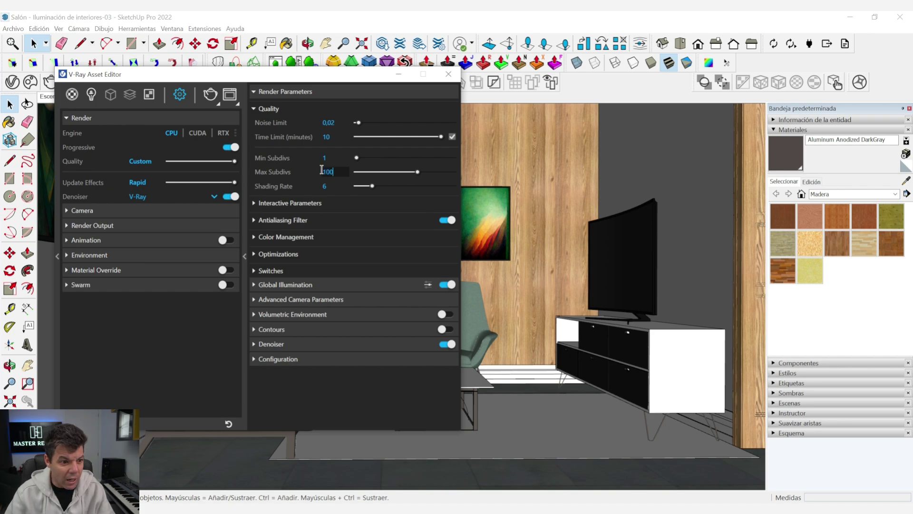
mouse_move(234, 161)
mouse_down()
mouse_move(212, 162)
mouse_move(235, 161)
mouse_up()
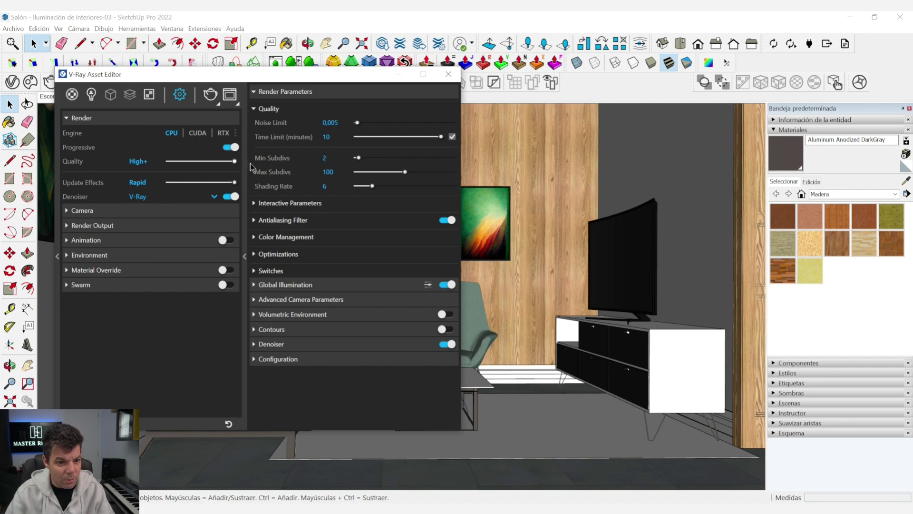
- Set the quality preset to Medium with Max Subdivs 40, then fold Quality away
click(340, 171)
double_click(339, 172)
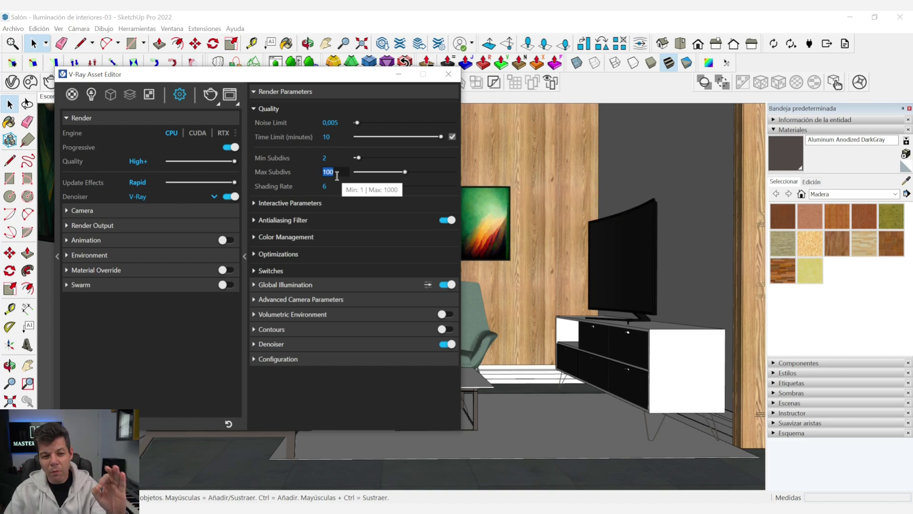
mouse_move(329, 171)
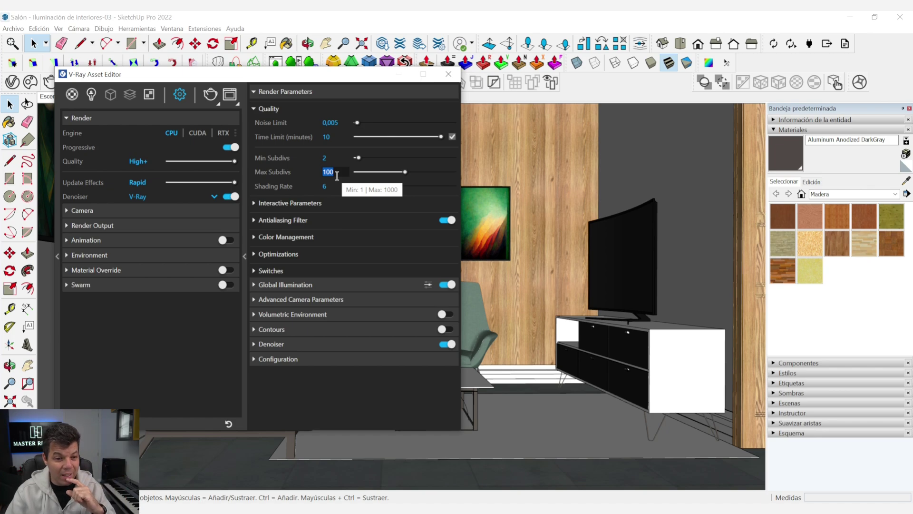
click(337, 174)
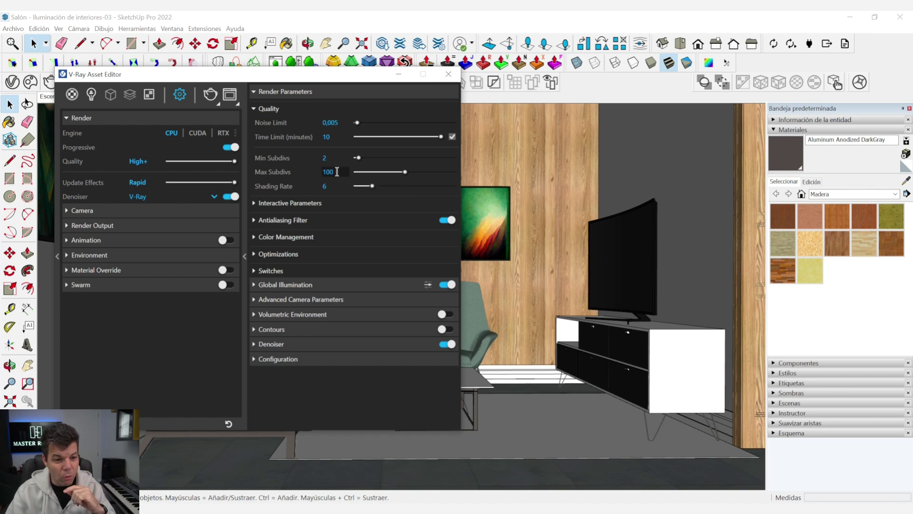
drag(338, 172, 319, 175)
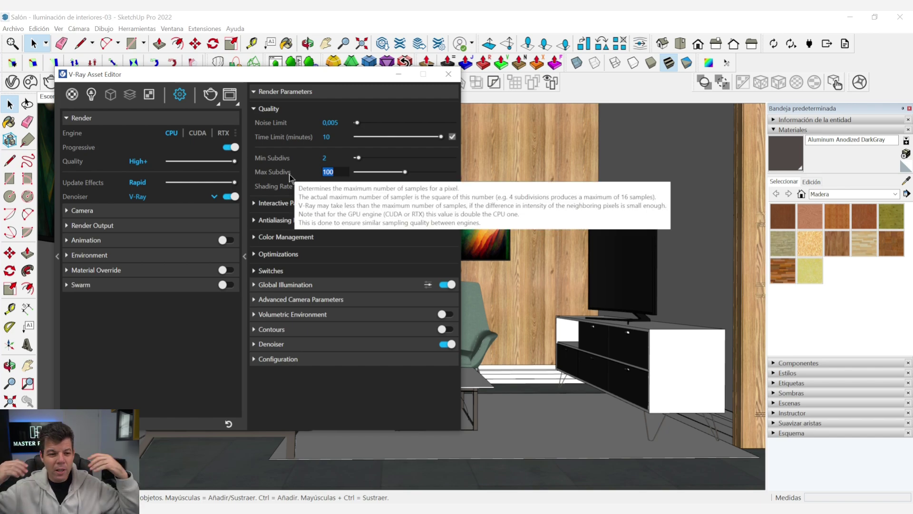
click(195, 161)
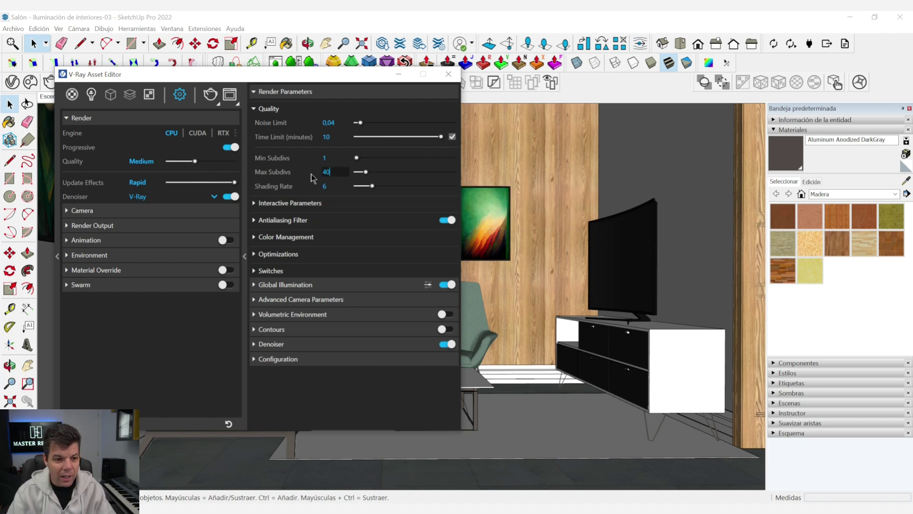
key(Return)
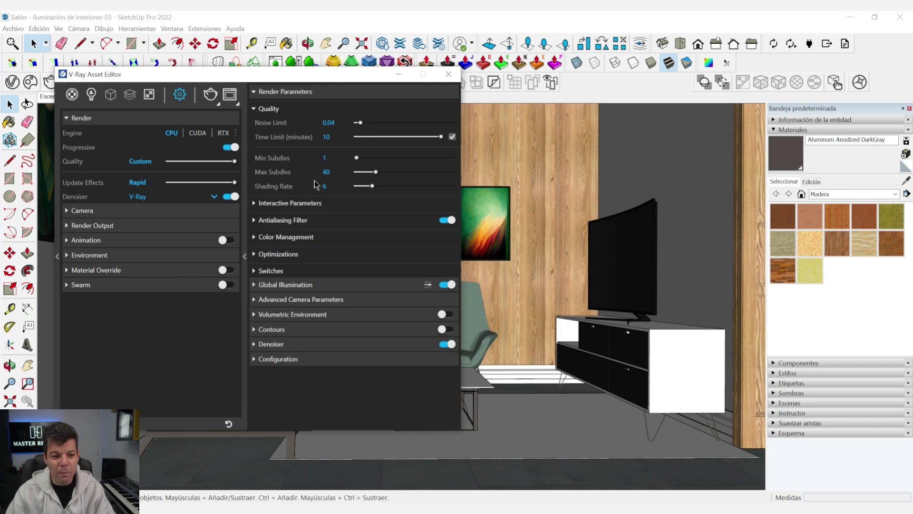
click(274, 110)
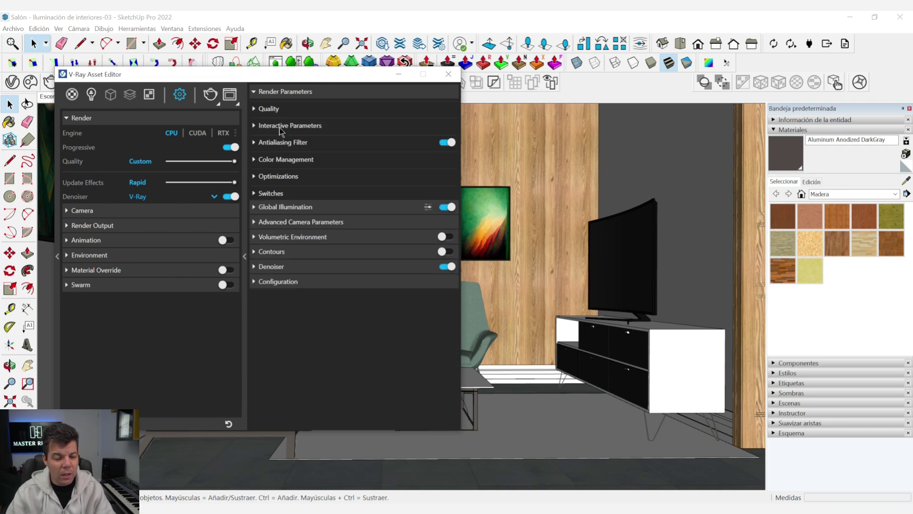
- Expand Interactive Parameters and Color Management, and turn progressive rendering off
click(278, 126)
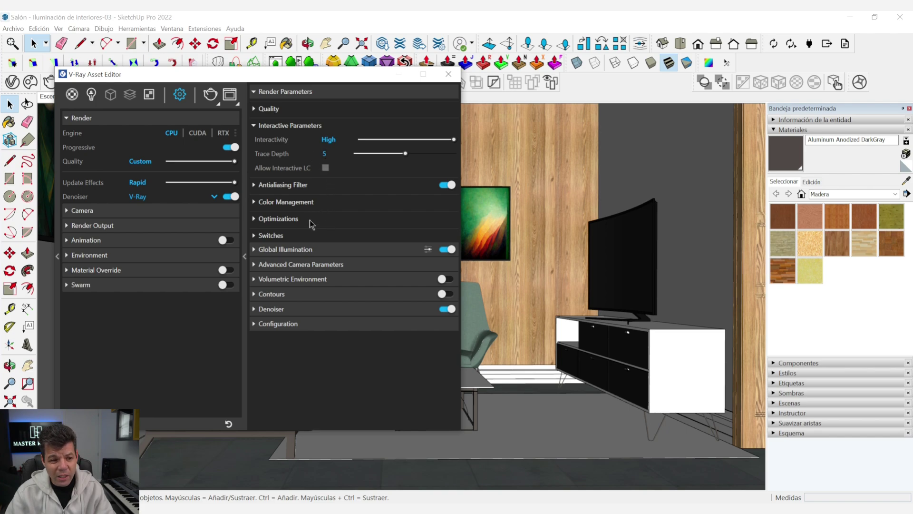
click(310, 206)
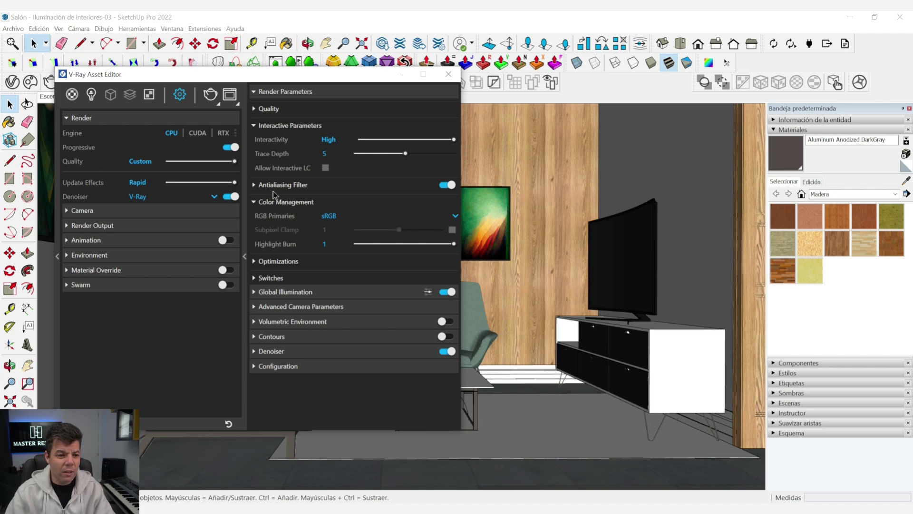
click(229, 149)
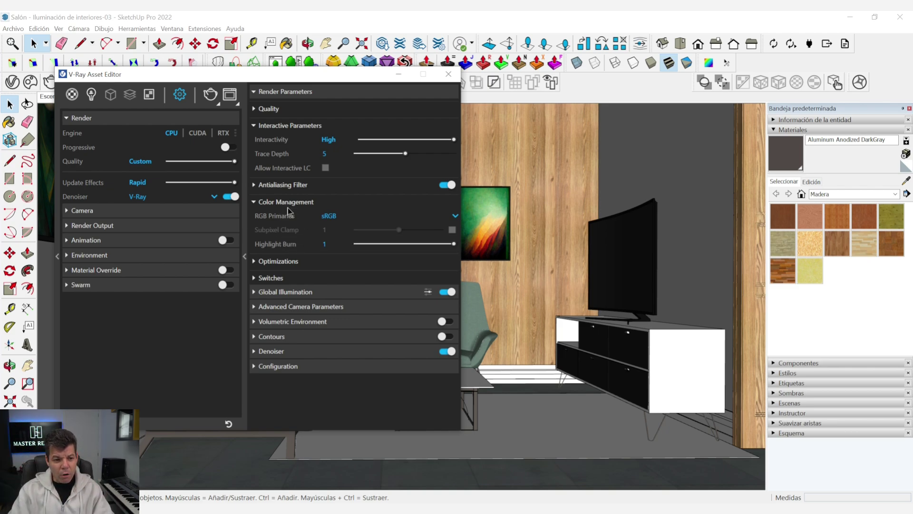
- Enable Subpixel Clamp with a value of 4
click(452, 230)
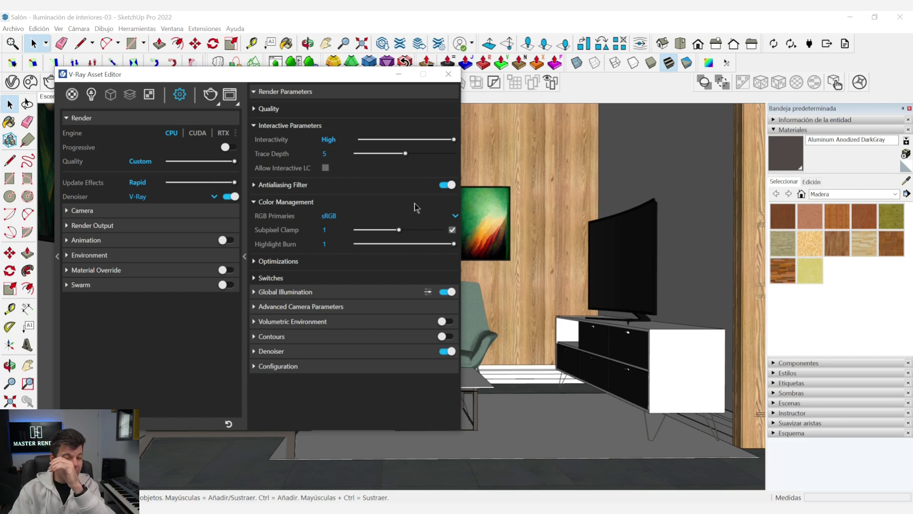
drag(398, 230, 447, 238)
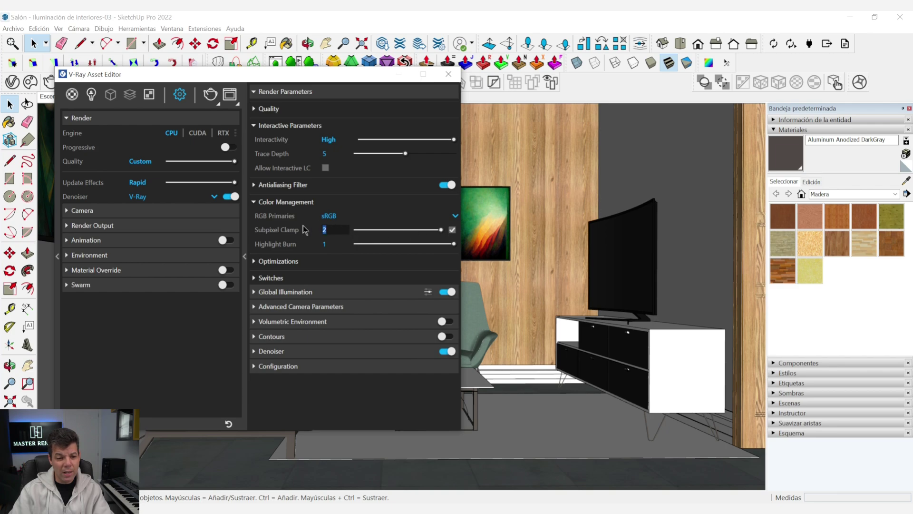
drag(326, 230, 320, 232)
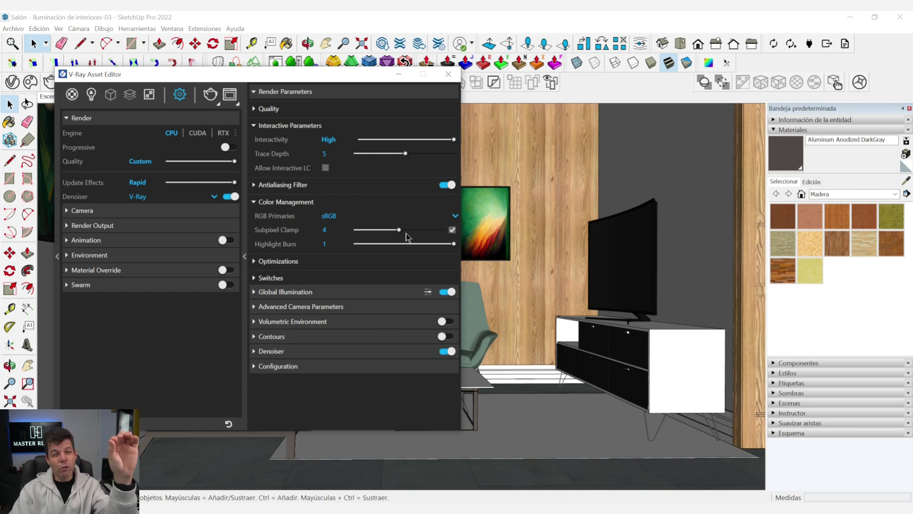
click(452, 230)
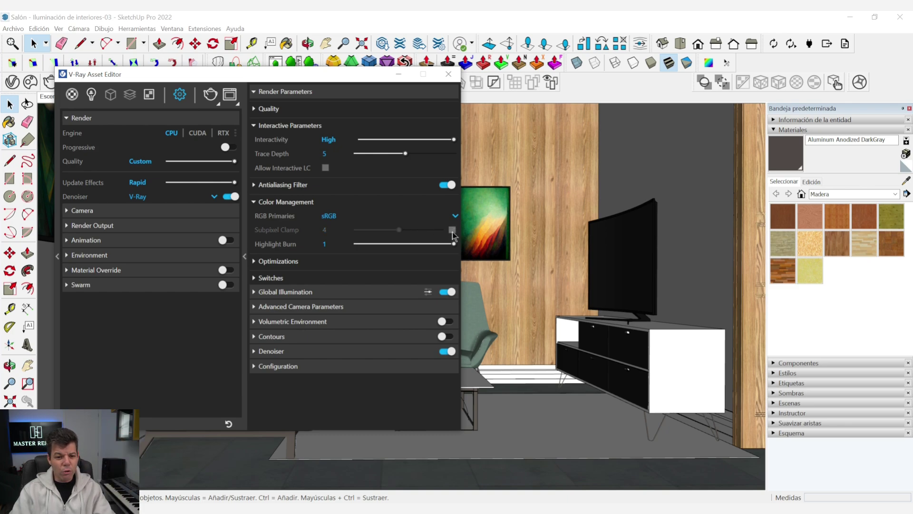
click(452, 230)
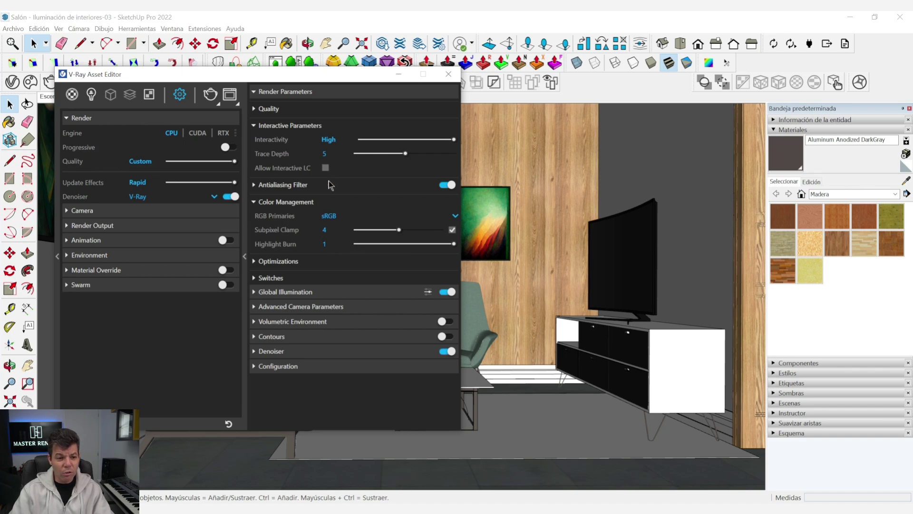
- Fold Color Management and set Adaptive Lights to 30 in the Optimizations settings
click(300, 204)
click(293, 219)
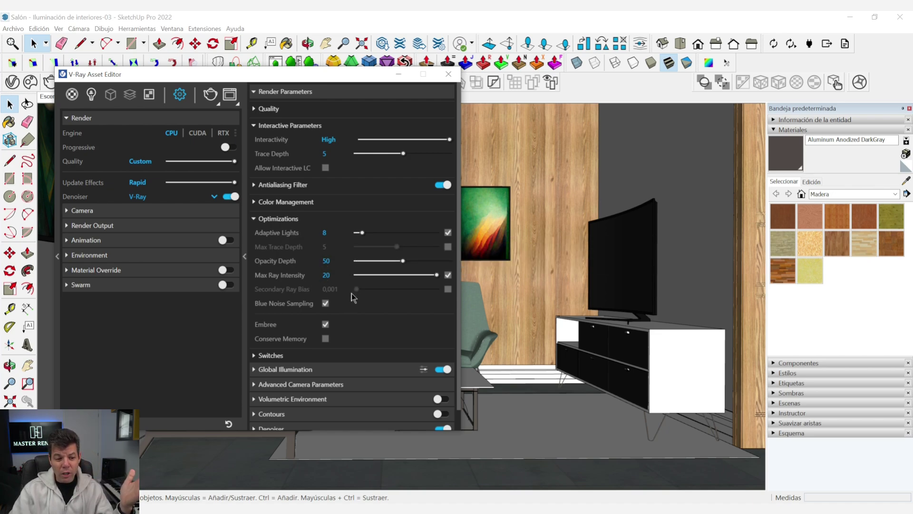
double_click(331, 233)
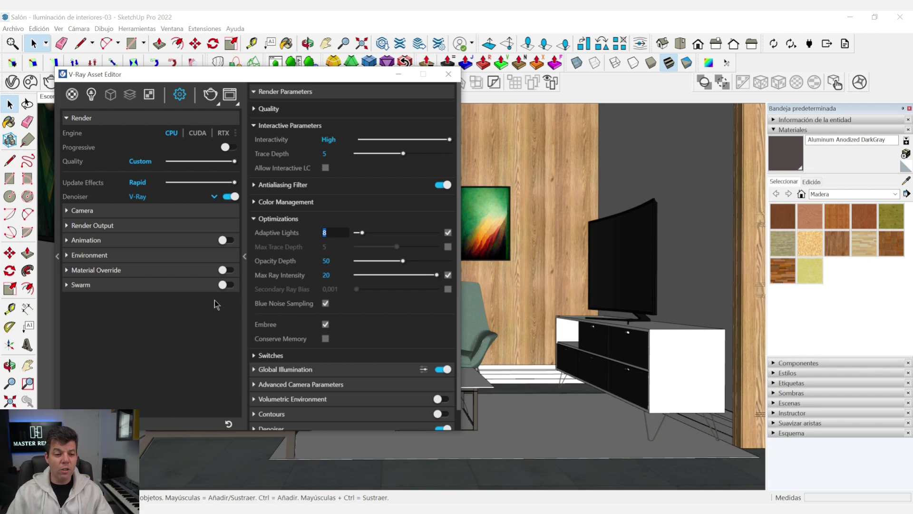
click(291, 233)
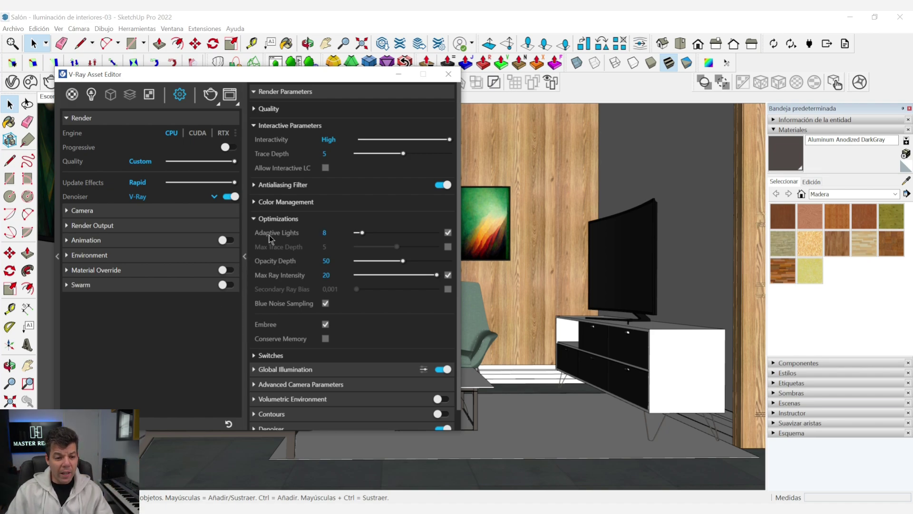
click(325, 232)
mouse_move(277, 233)
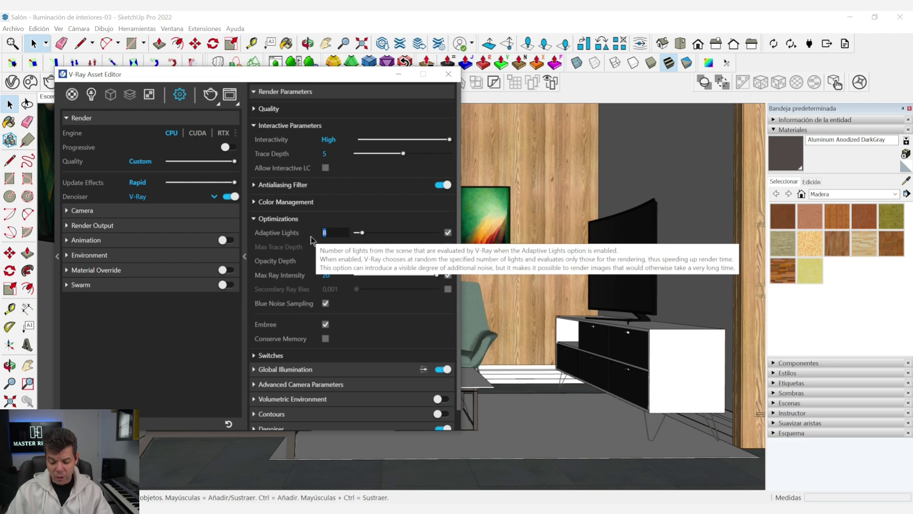
text(30)
key(Return)
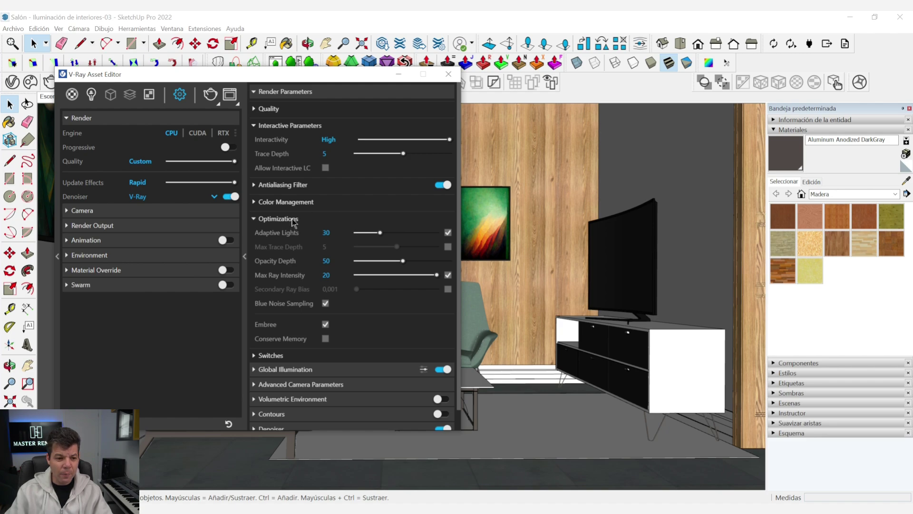
- Leave Conserve Memory off, fold away Optimizations and expand the Switches options
click(325, 338)
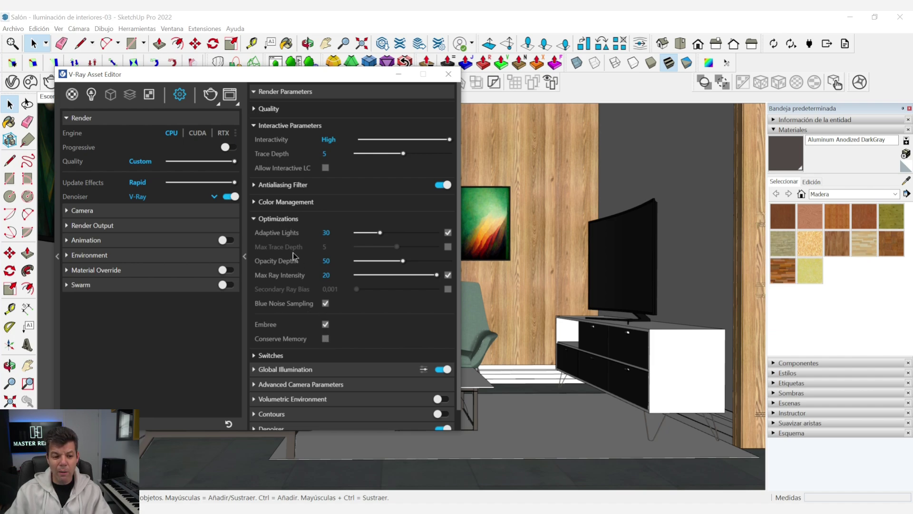
click(280, 222)
click(271, 236)
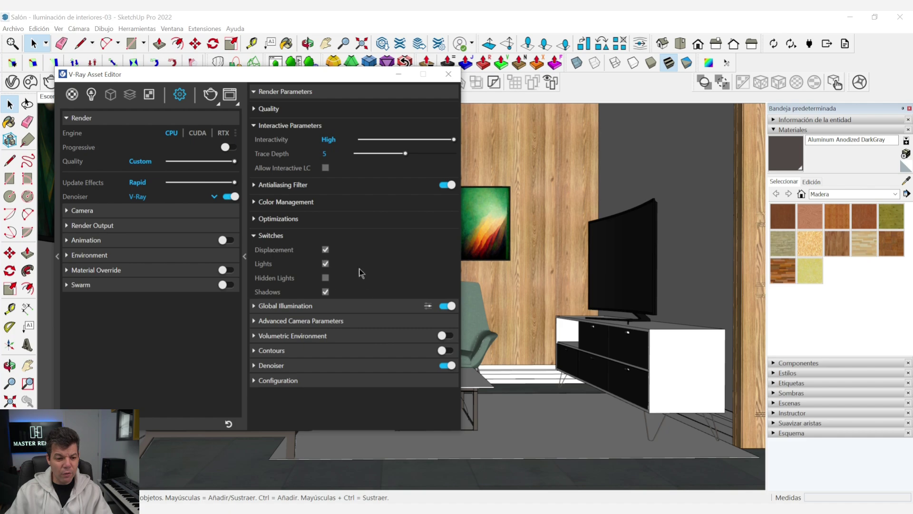
- Check the Displacement and Hidden Lights switches, then fold away Switches and Render Parameters
click(265, 235)
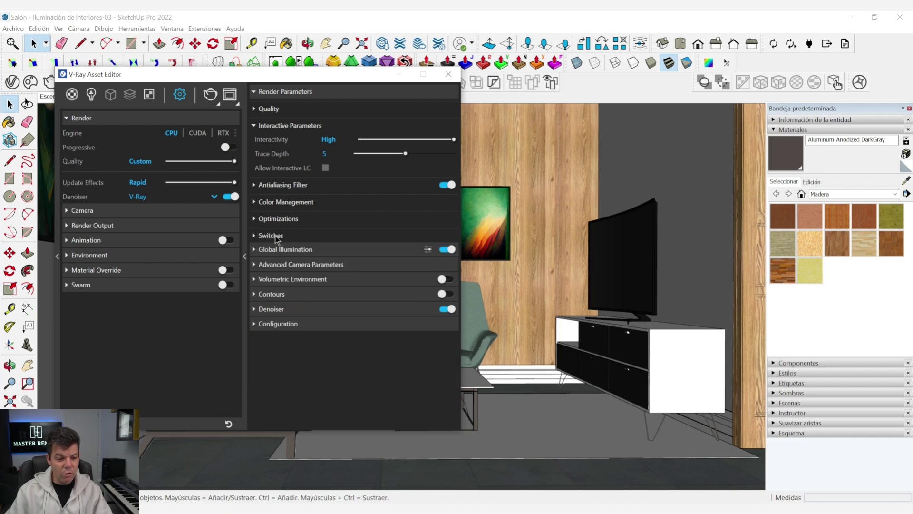
click(274, 237)
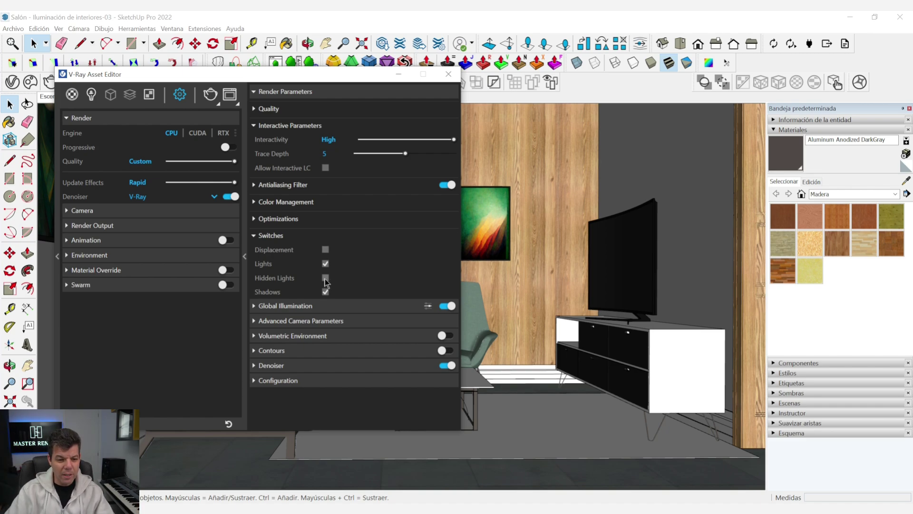
click(326, 278)
click(325, 249)
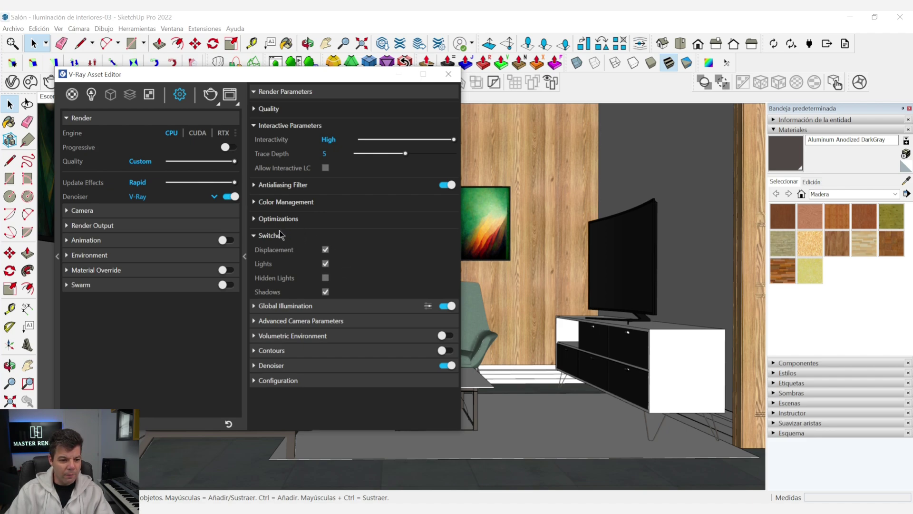
click(326, 278)
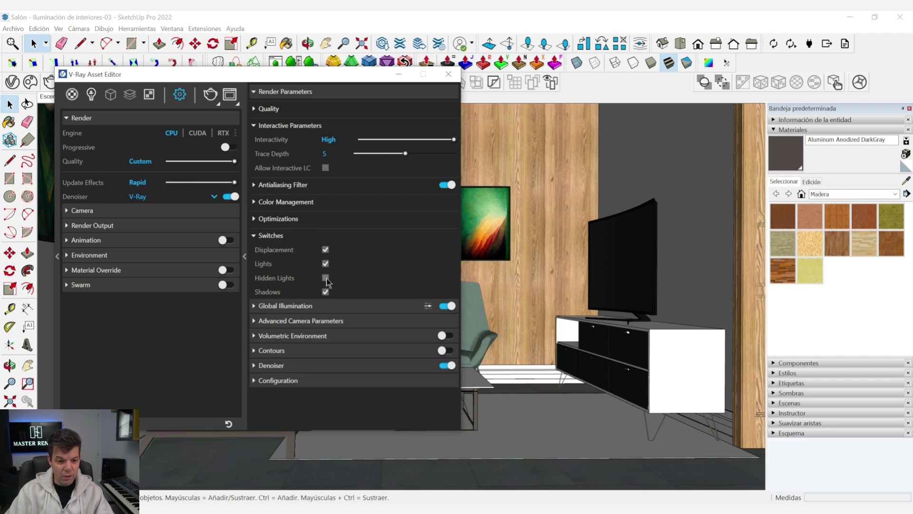
click(283, 236)
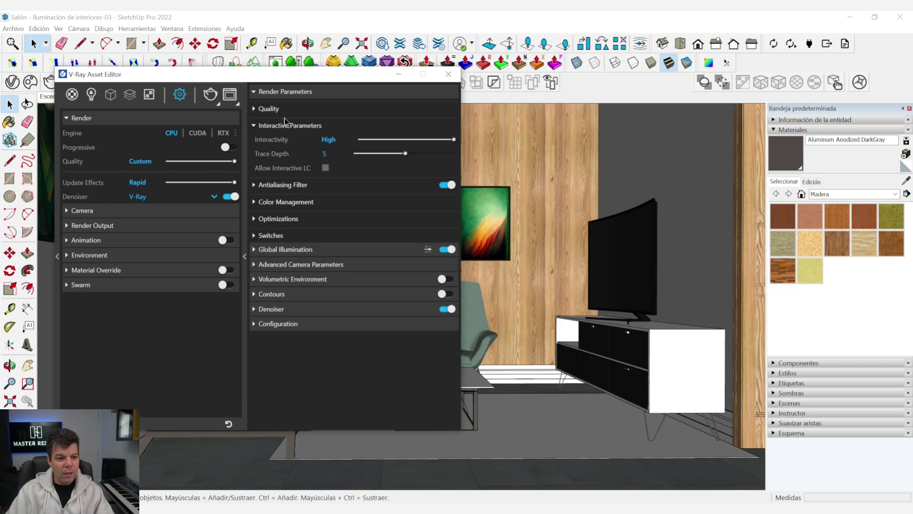
click(282, 93)
- Expand Global Illumination and try Light cache and Irradiance map primary rays, ending on Brute force
click(282, 93)
click(286, 107)
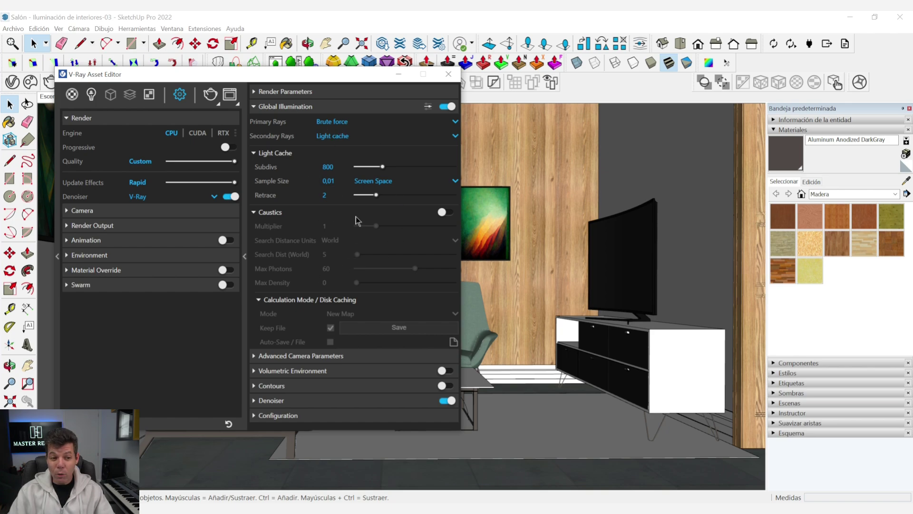
click(336, 123)
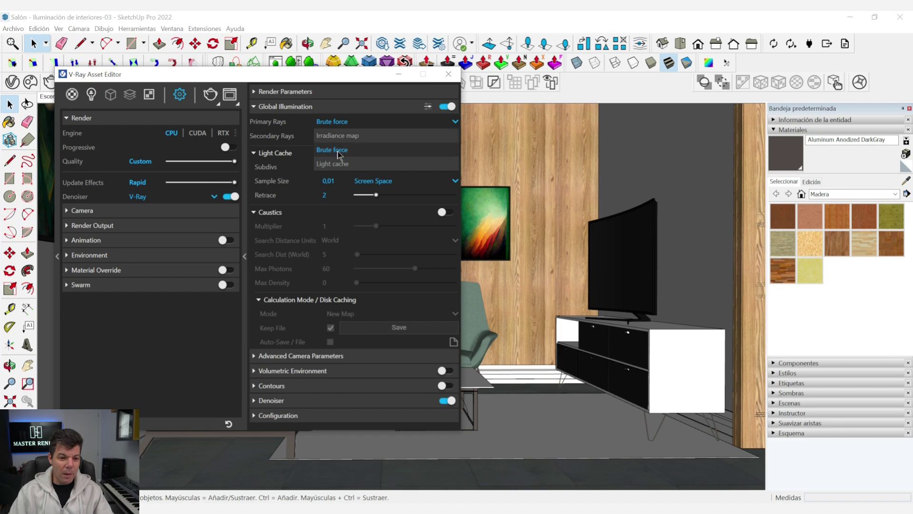
click(339, 167)
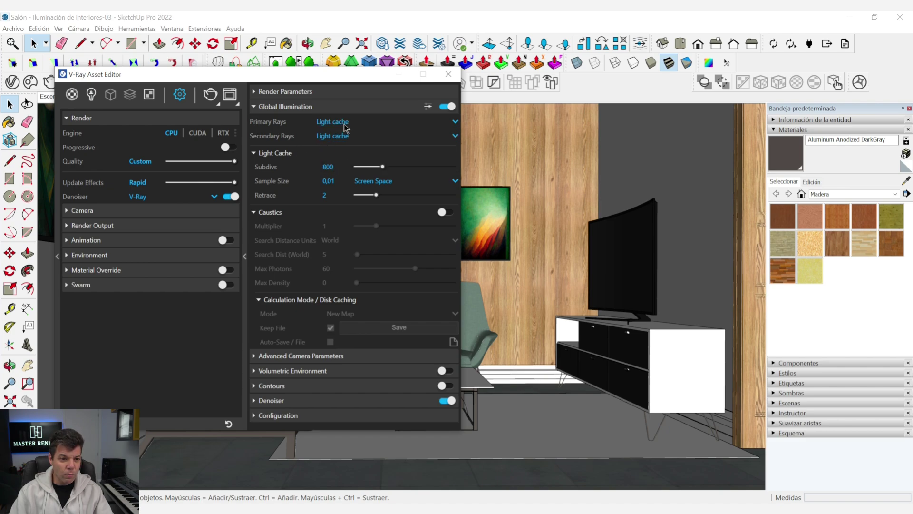
click(344, 135)
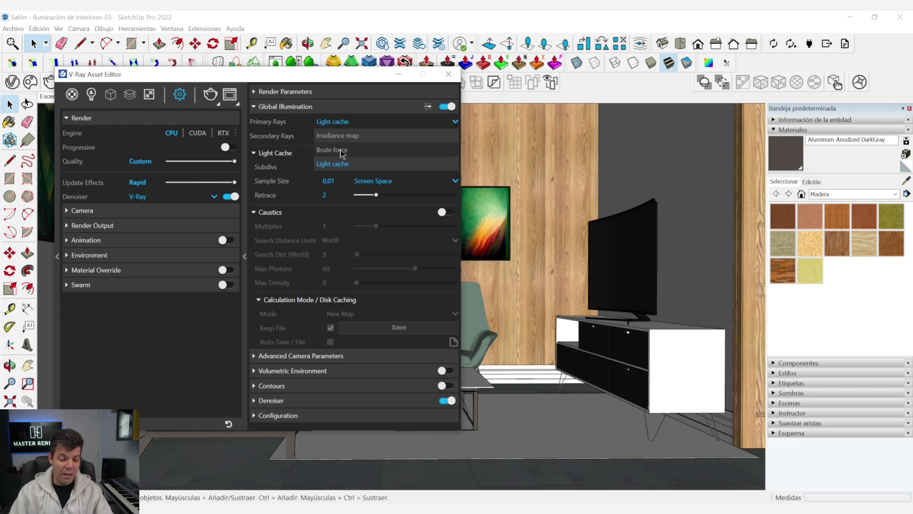
click(341, 151)
click(335, 125)
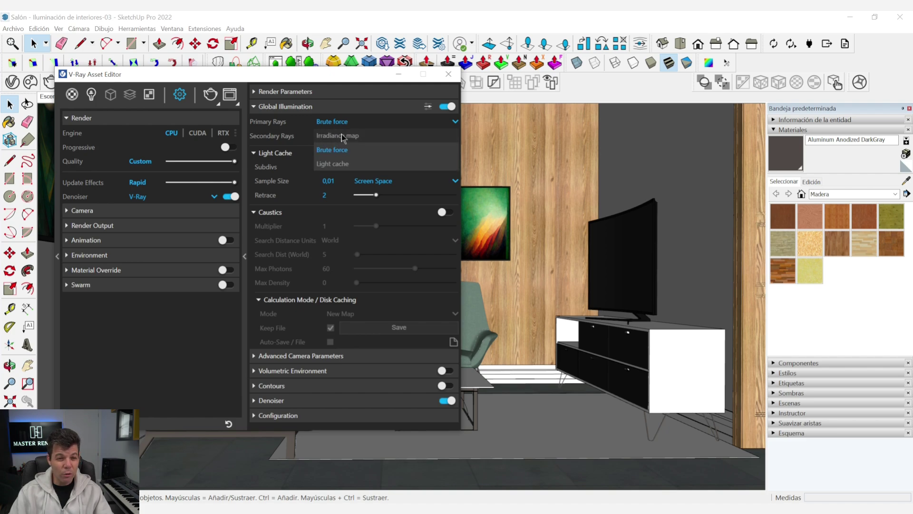
click(343, 137)
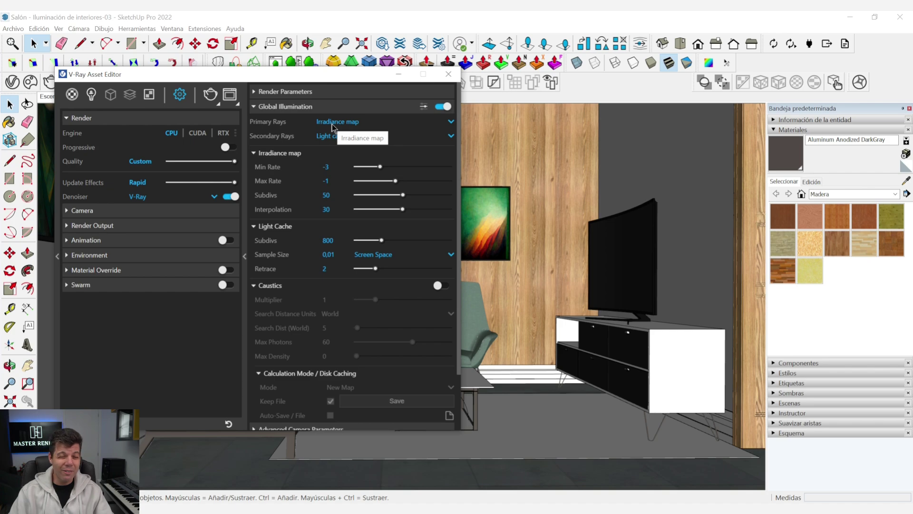
click(332, 123)
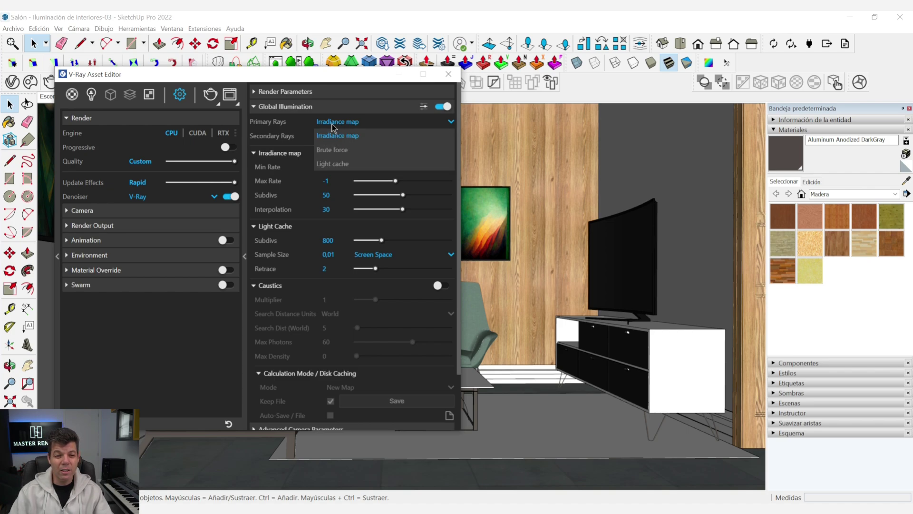
click(333, 149)
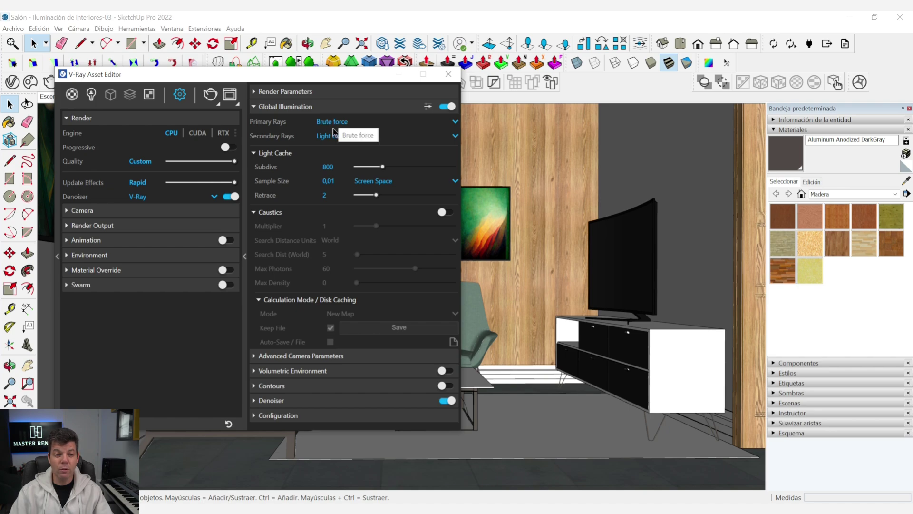
double_click(341, 167)
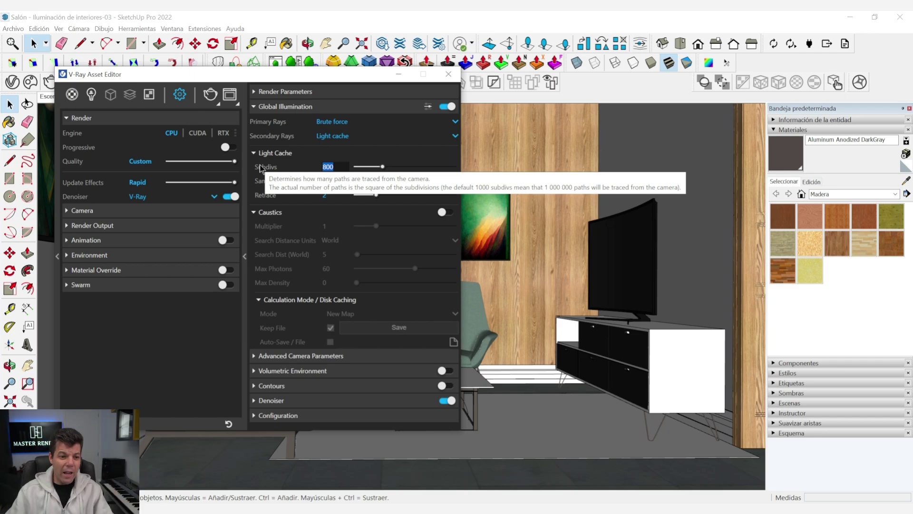
- Replace the Light Cache Subdivs value 800 with 1200, leaving sample size 0,01 and retrace 2
double_click(337, 167)
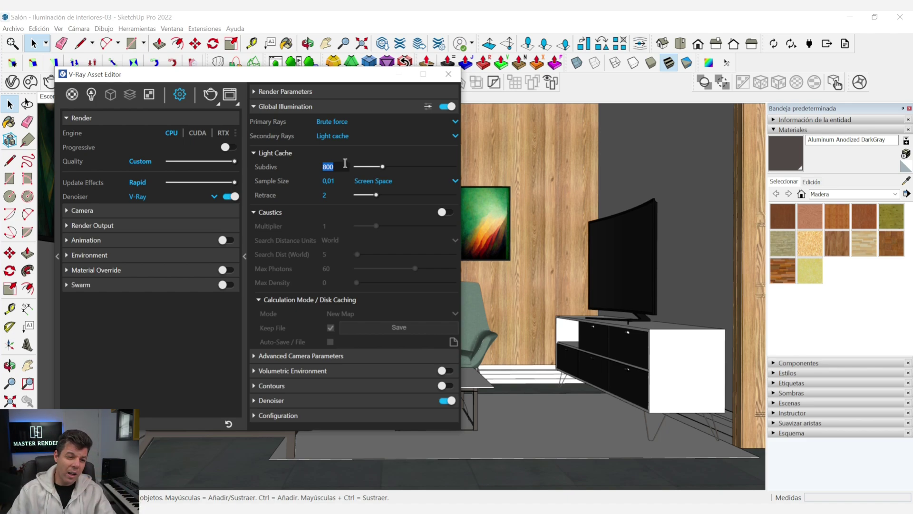
key(Return)
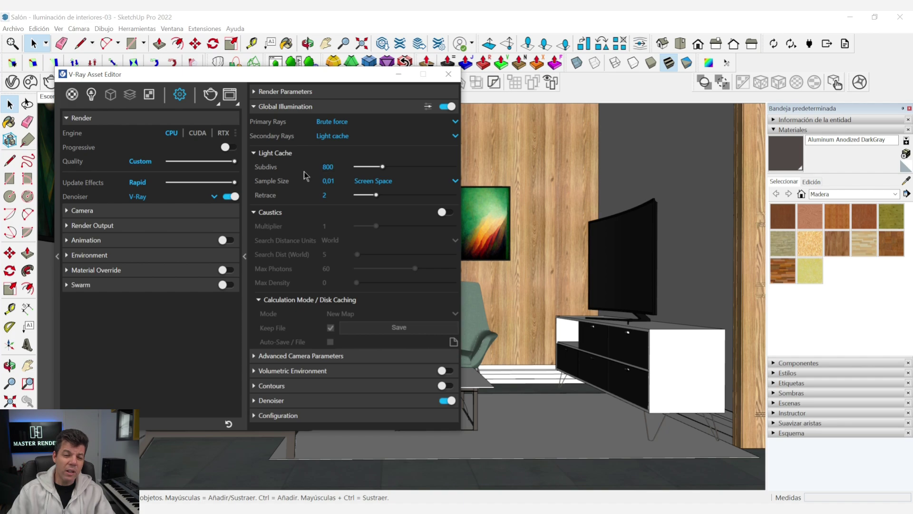
double_click(339, 168)
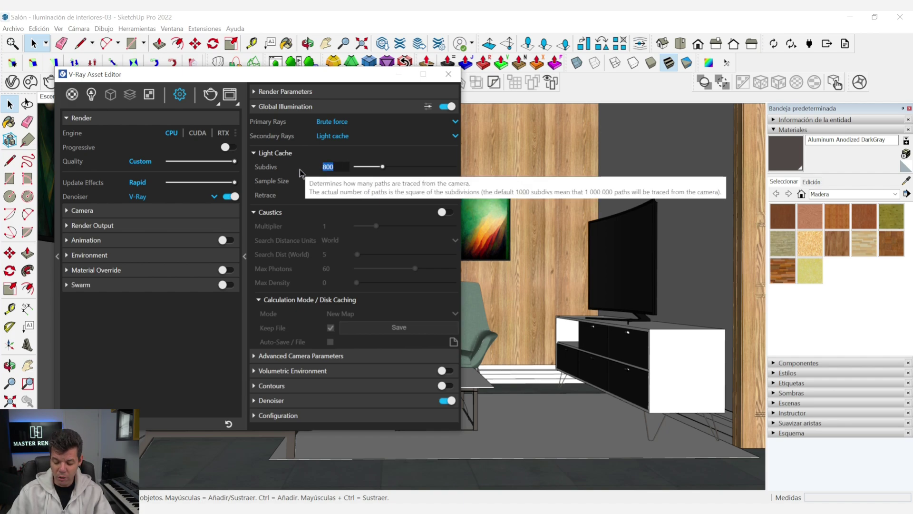
text(1200)
key(Return)
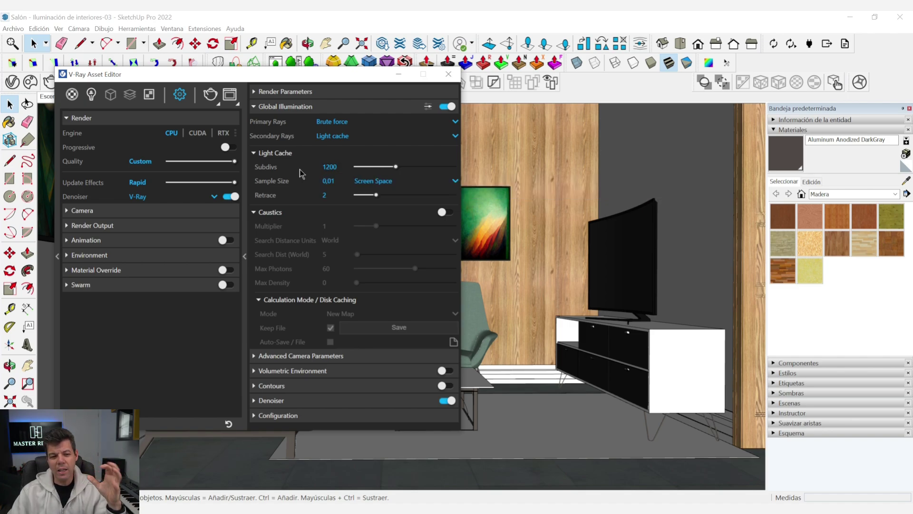
double_click(344, 170)
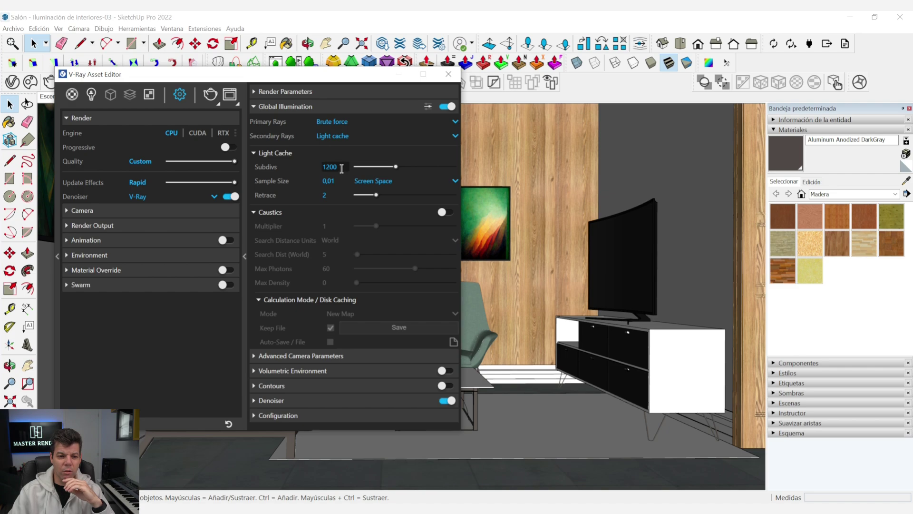
drag(341, 169, 304, 179)
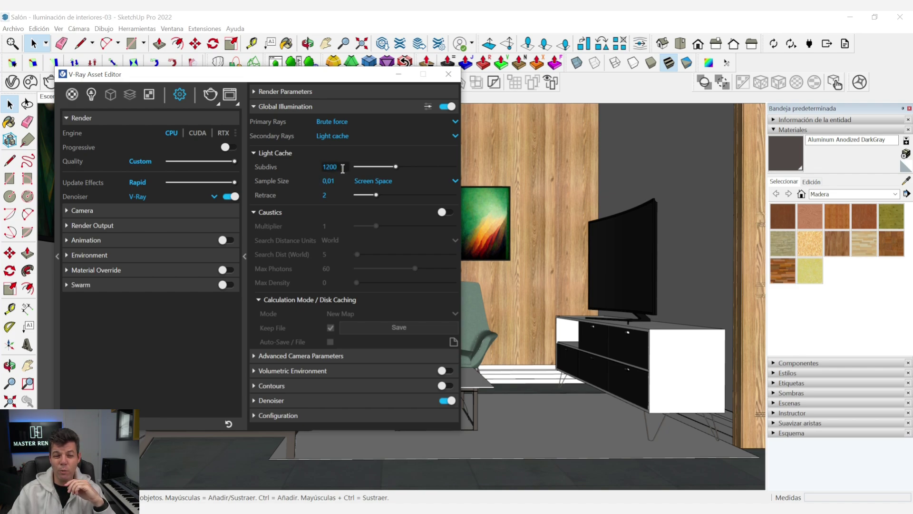
click(295, 172)
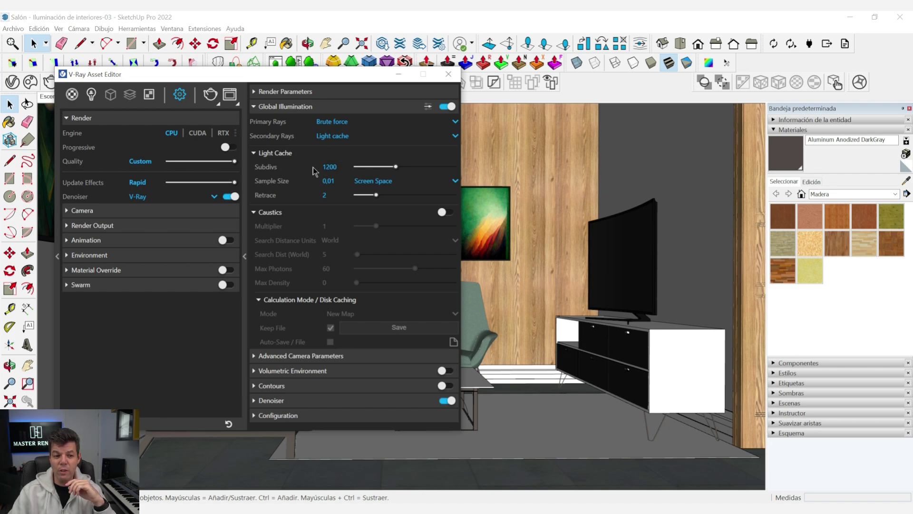
double_click(342, 165)
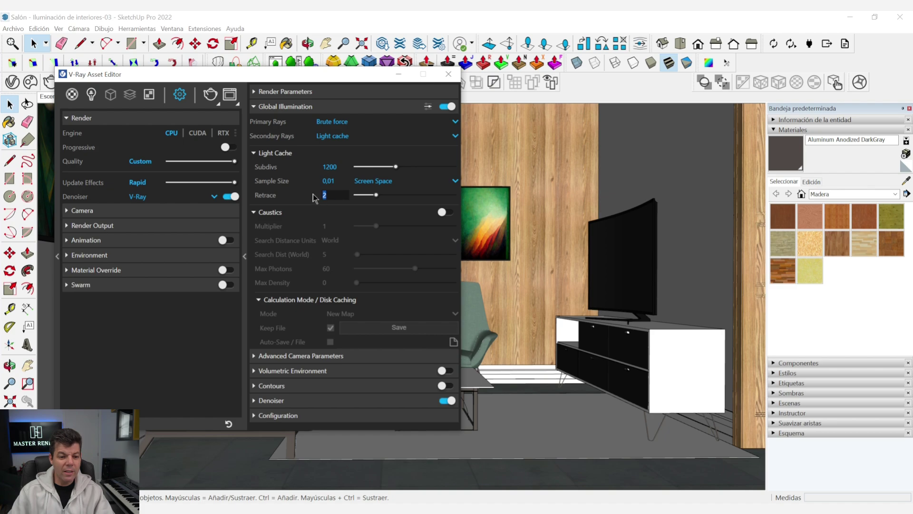
- Collapse the Light Cache and Caustics rollouts, leaving caustics switched off after a brief enable
click(284, 155)
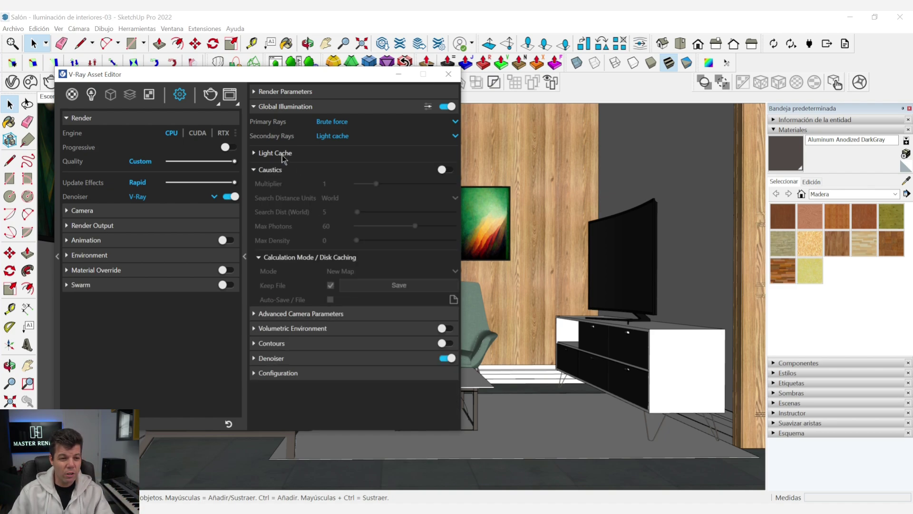
click(447, 171)
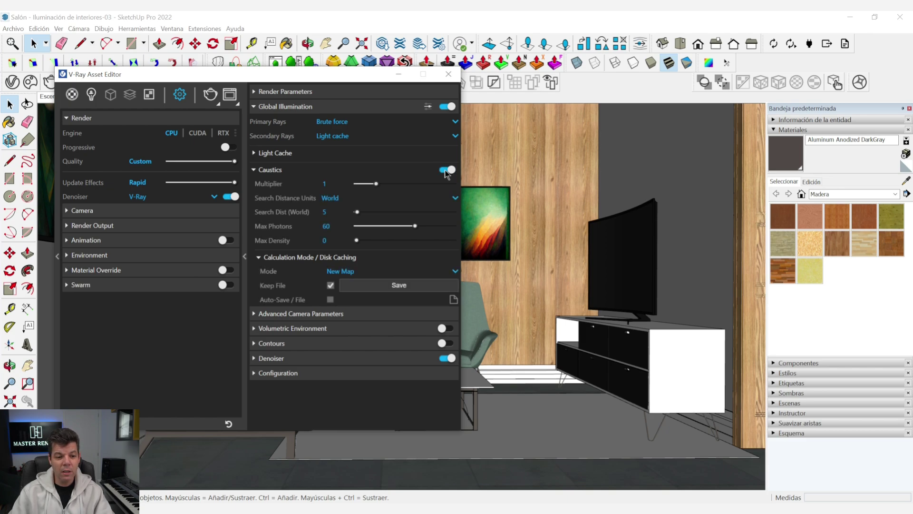
click(447, 171)
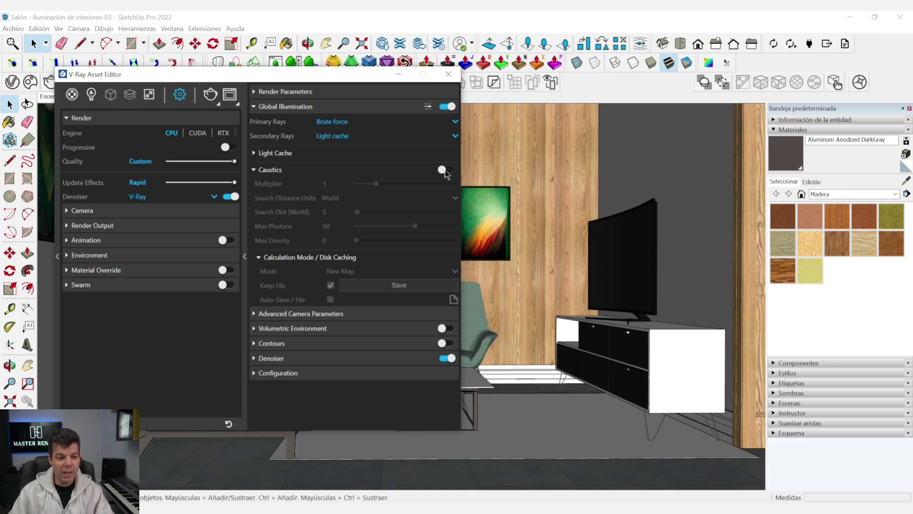
click(295, 170)
click(282, 170)
click(282, 170)
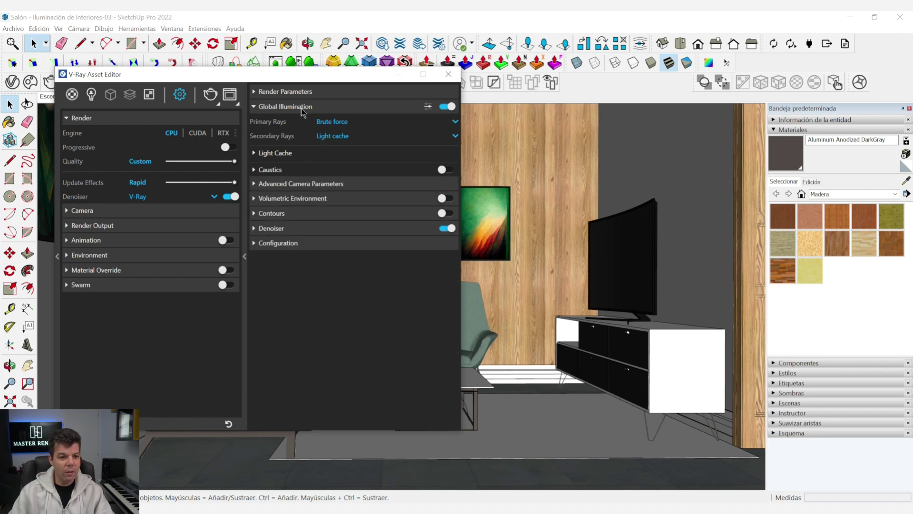
- Reveal the advanced global illumination options and try the Ambient Occlusion toggle
click(428, 108)
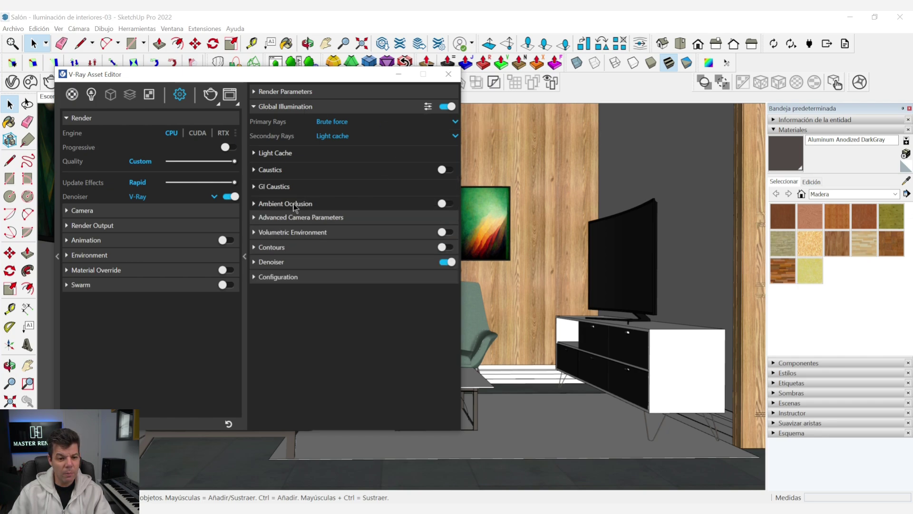
click(444, 205)
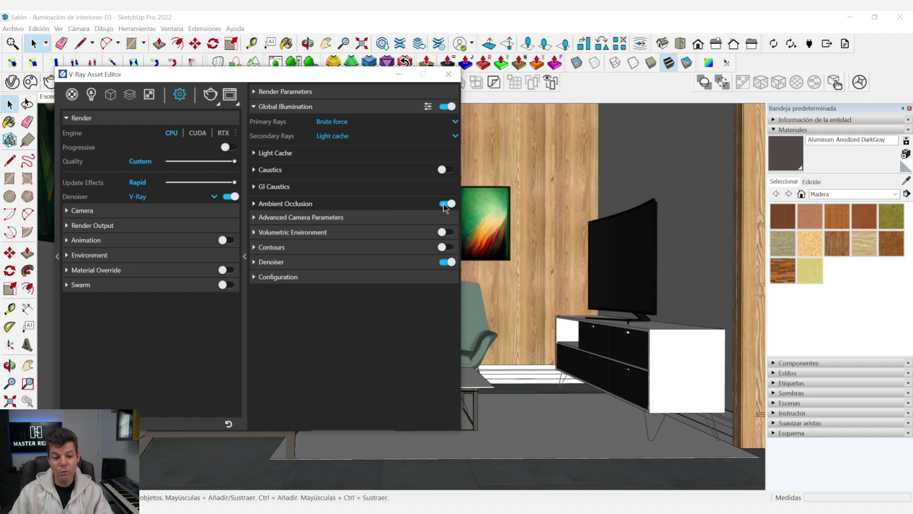
click(389, 202)
click(444, 204)
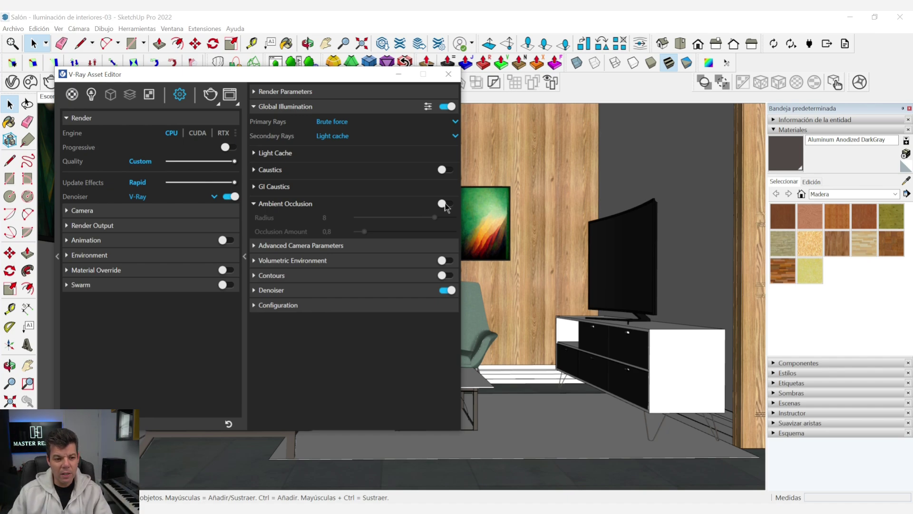
click(444, 203)
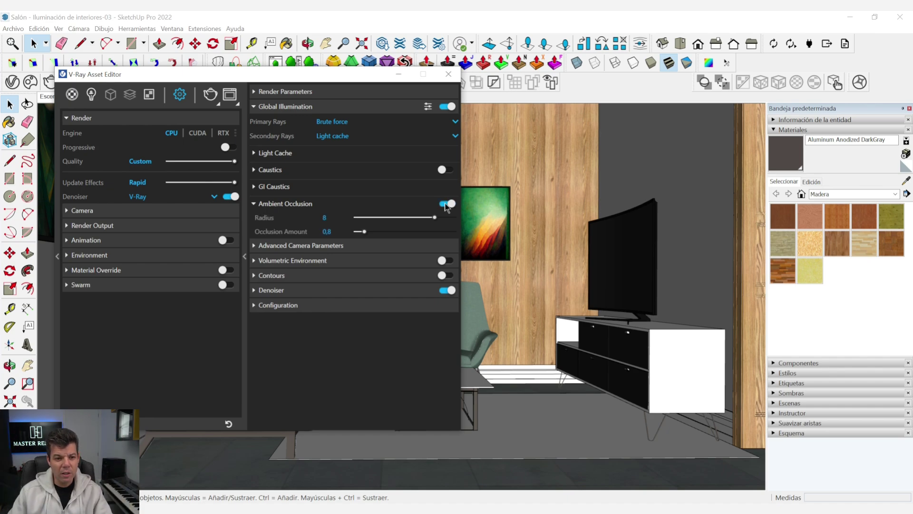
click(427, 107)
click(428, 108)
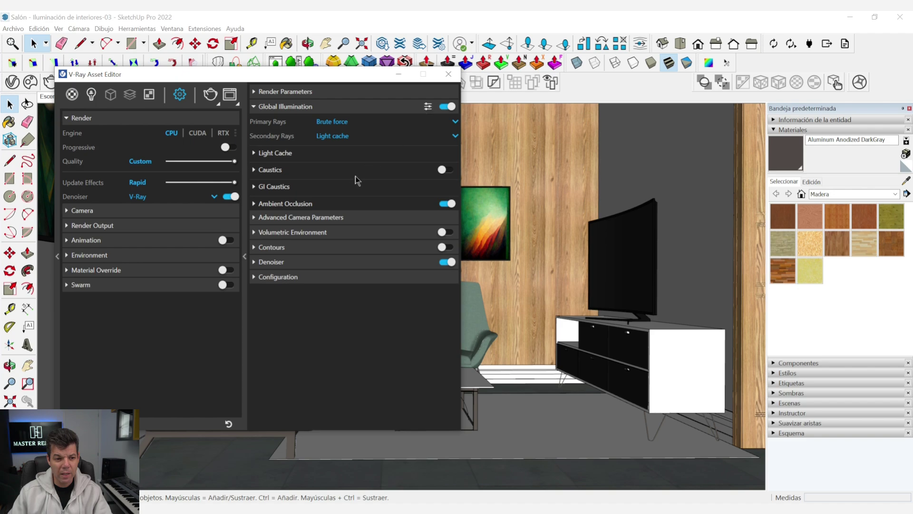
- Set GI Caustics to refractive only, with caustics and ambient occlusion off, then collapse it
click(273, 186)
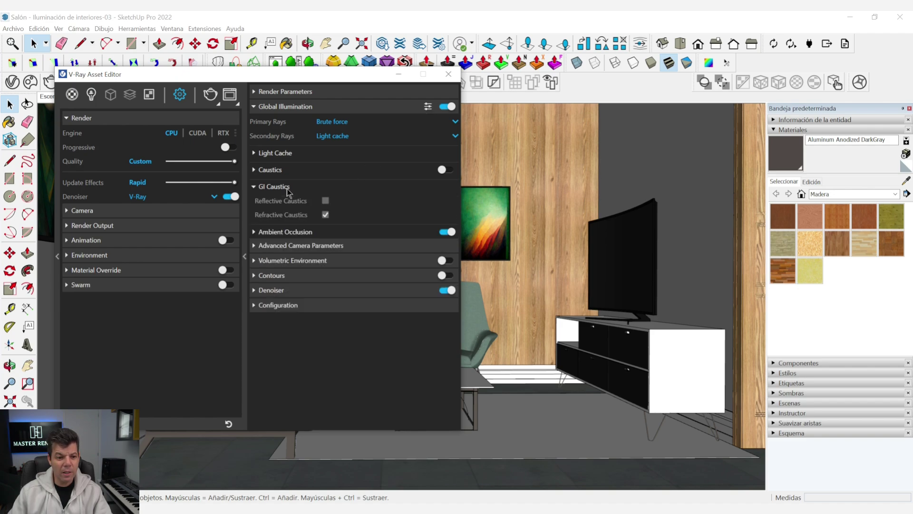
click(287, 189)
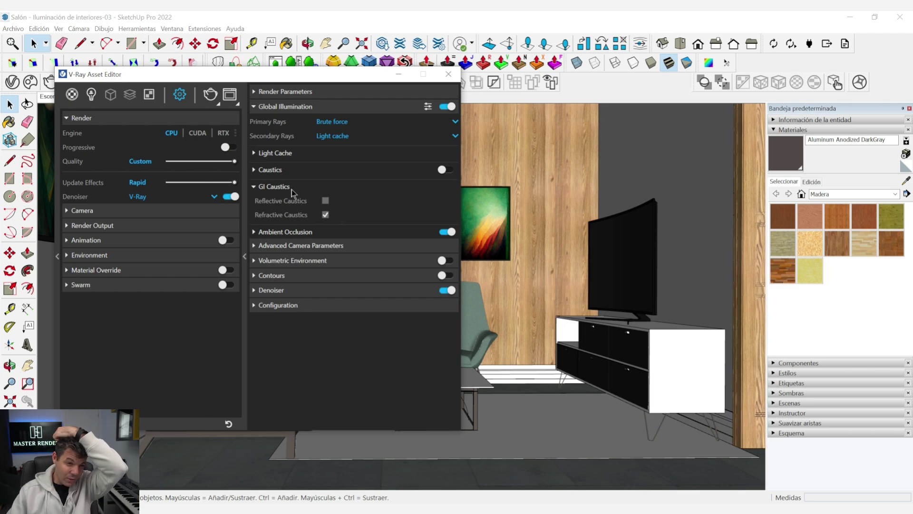
click(445, 170)
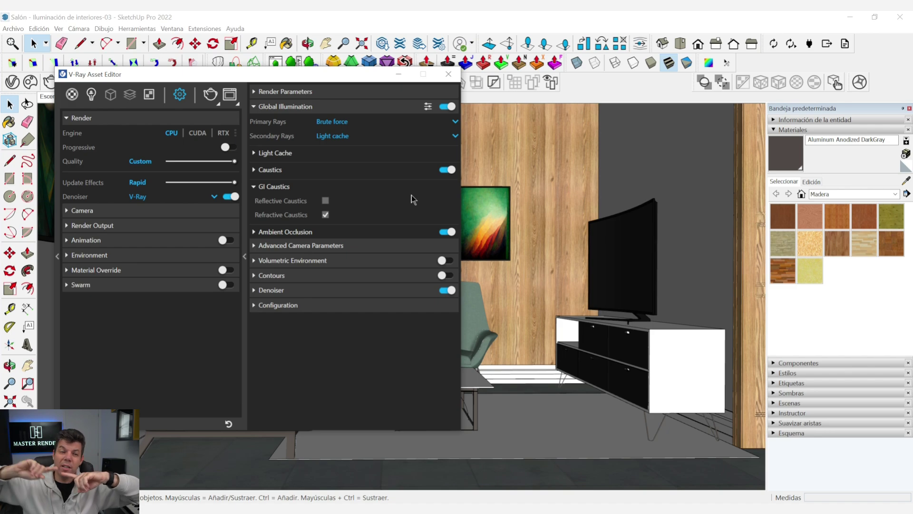
click(325, 202)
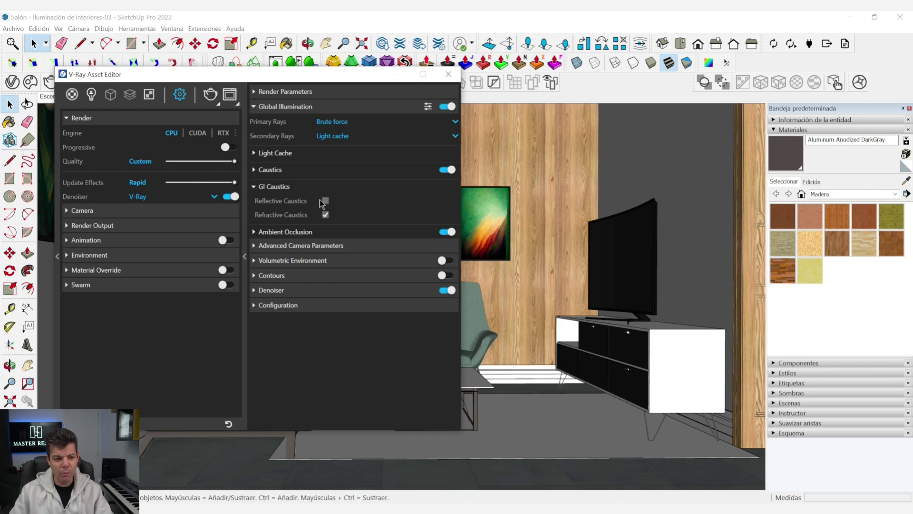
click(449, 170)
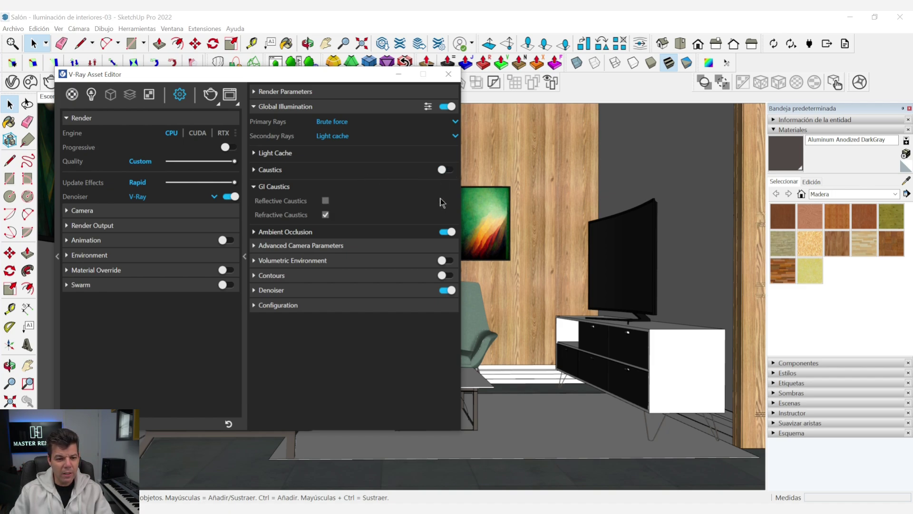
click(444, 232)
click(303, 187)
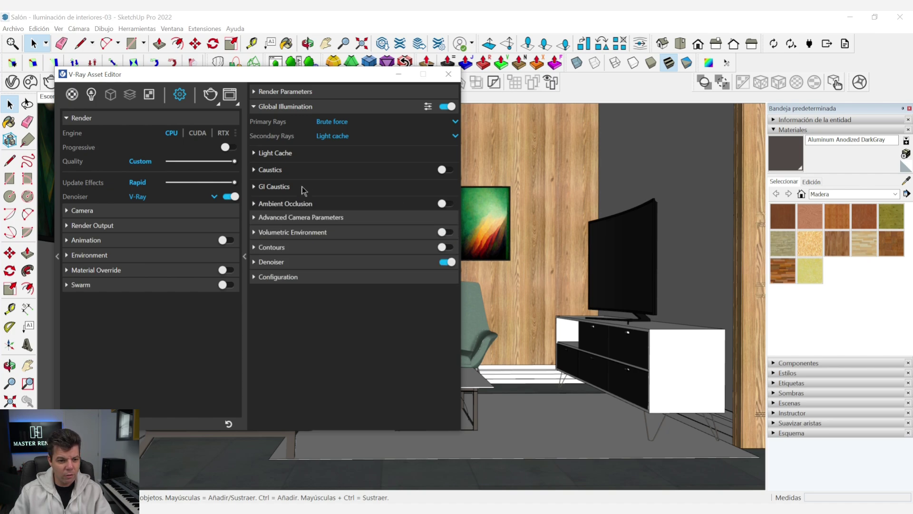
- Expand Advanced Camera Parameters and the Camera rollout, and adjust the Exposure Value
click(307, 218)
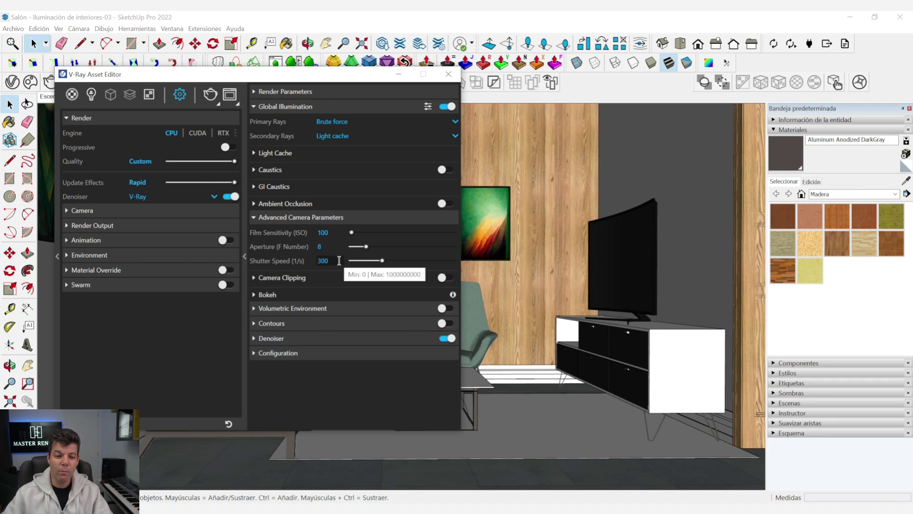
click(84, 210)
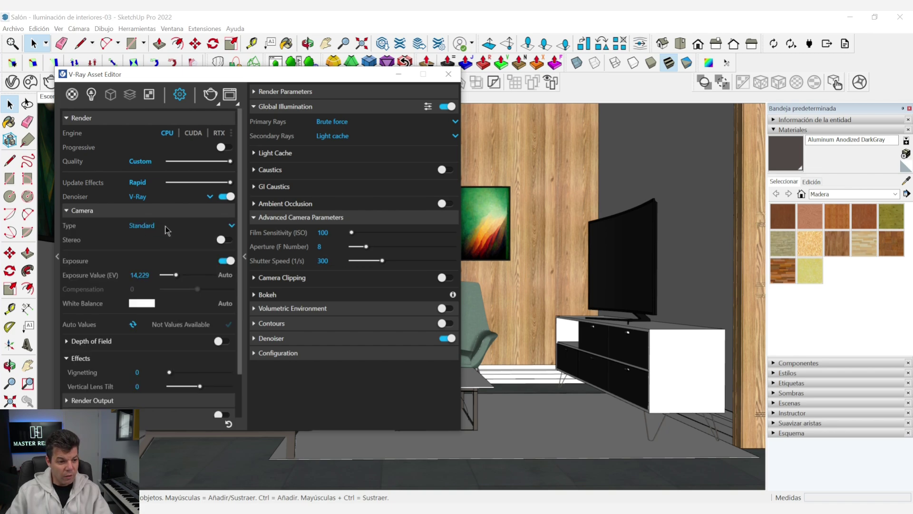
double_click(147, 275)
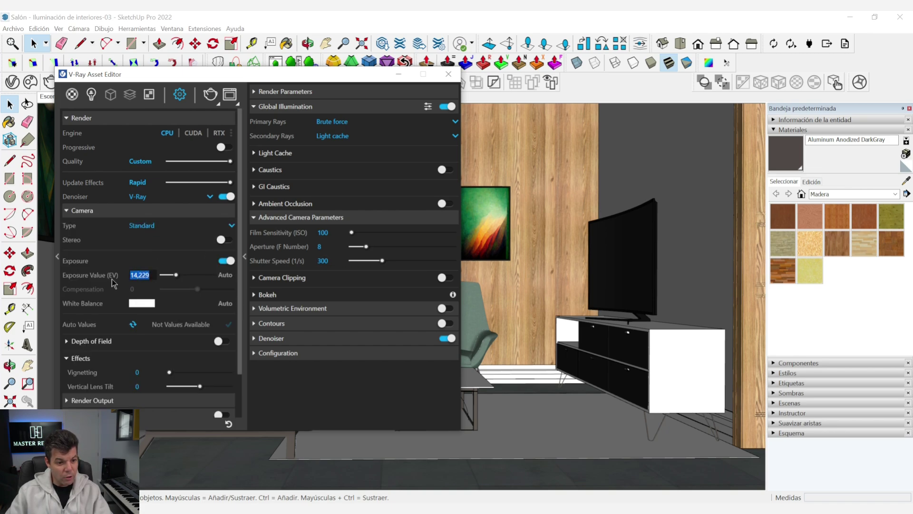
drag(176, 276, 179, 281)
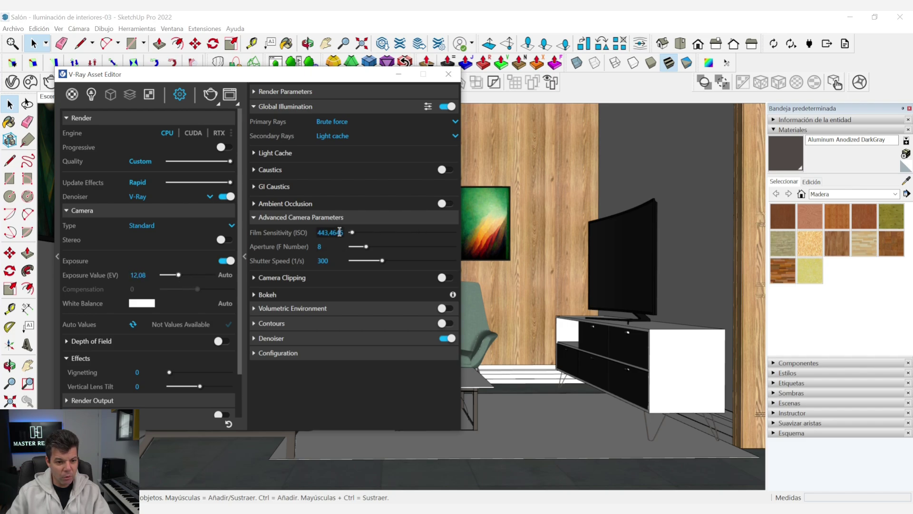
- Keep Film Sensitivity at ISO 100 and check aperture f/8 and shutter speed 300
double_click(343, 233)
text(100,1902)
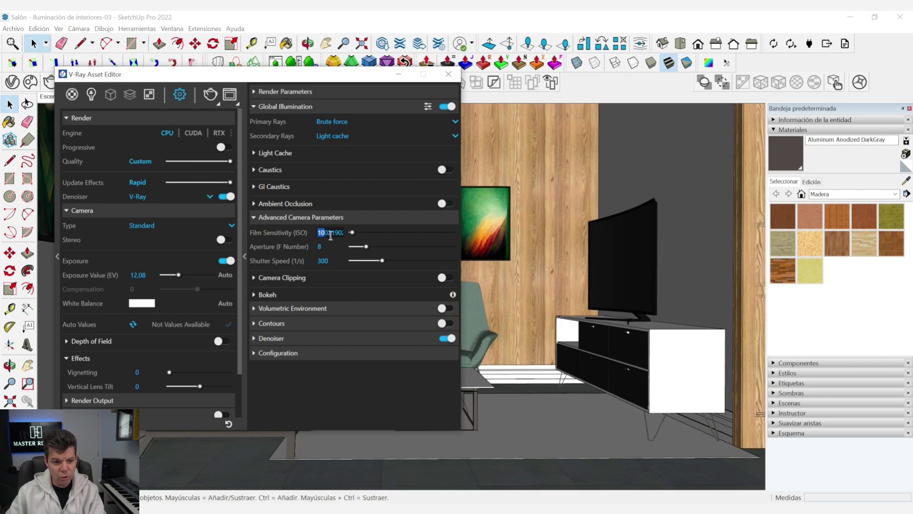
key(ctrl+a)
text(0)
key(BackSpace)
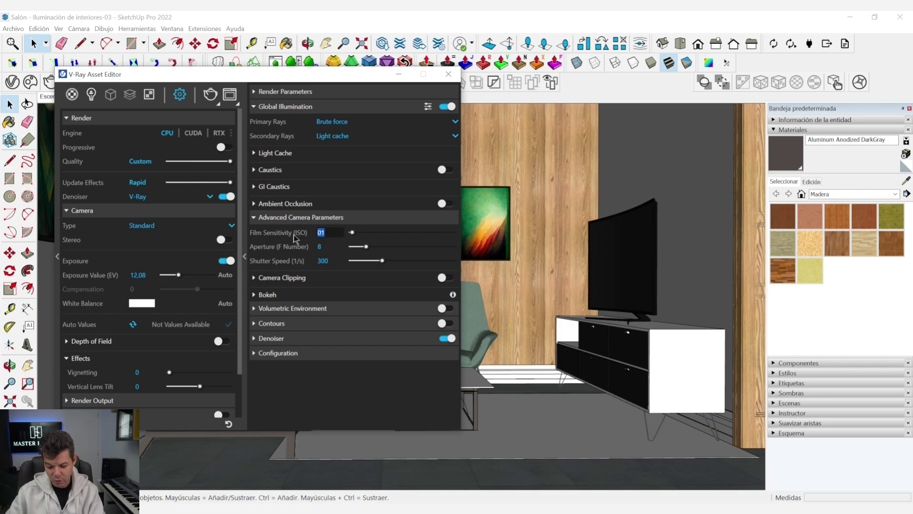
text(100)
key(Return)
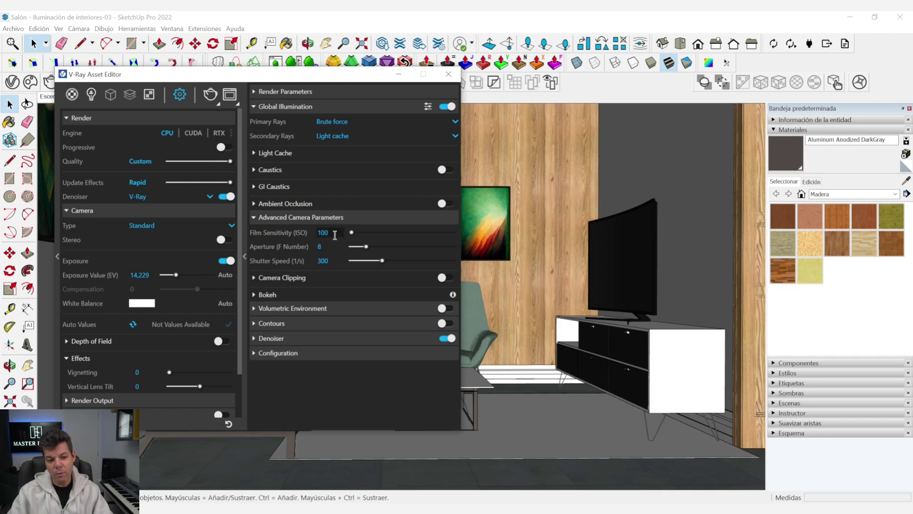
click(321, 247)
click(323, 261)
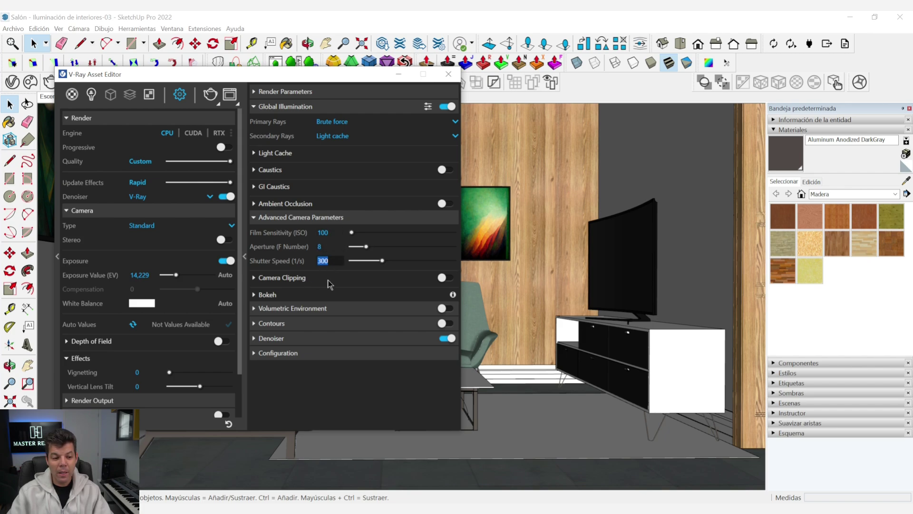
- Leave camera clipping and bokeh off, then collapse the Advanced Camera Parameters rollout
click(328, 280)
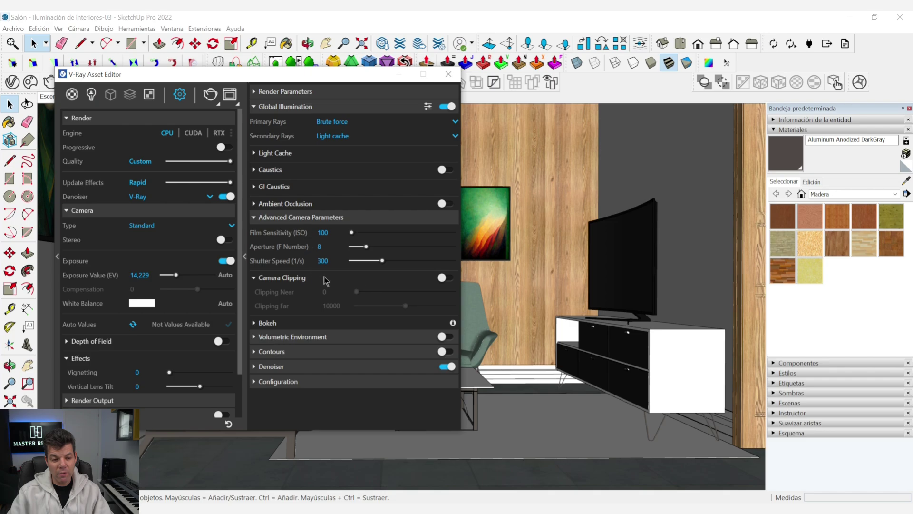
click(442, 279)
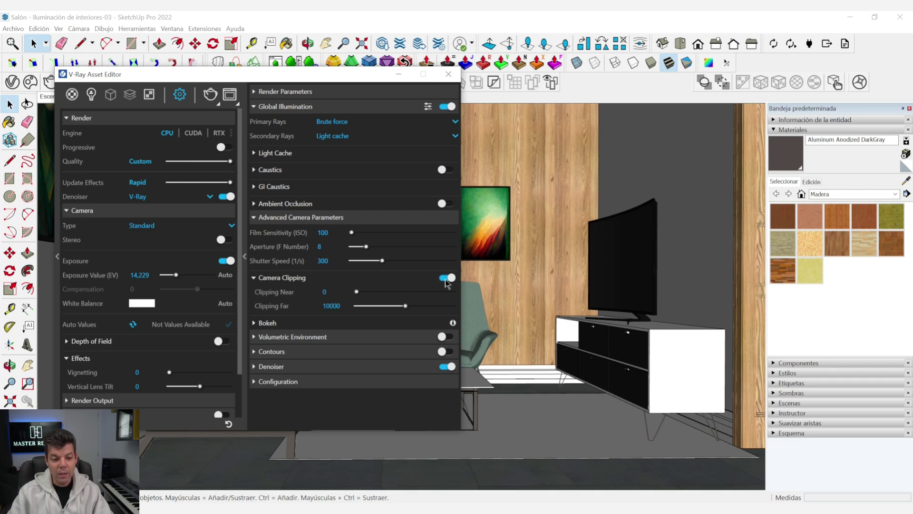
click(446, 281)
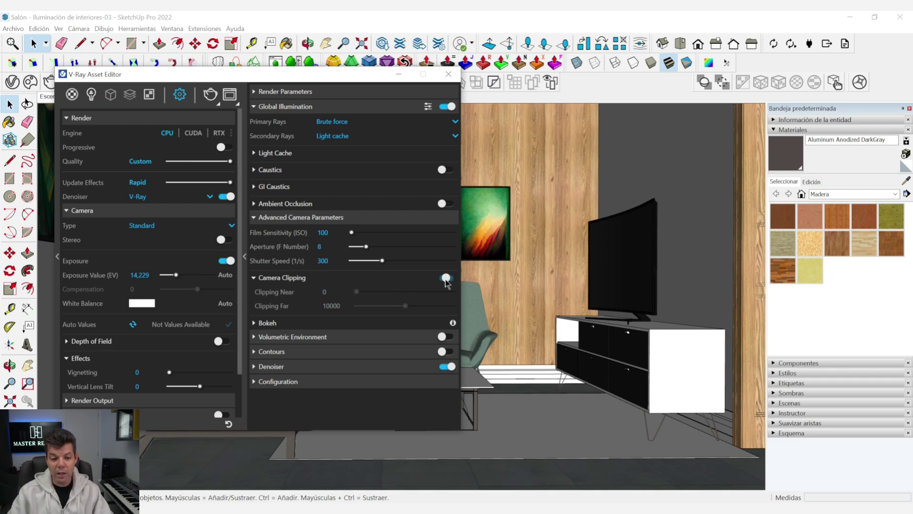
click(446, 281)
click(450, 282)
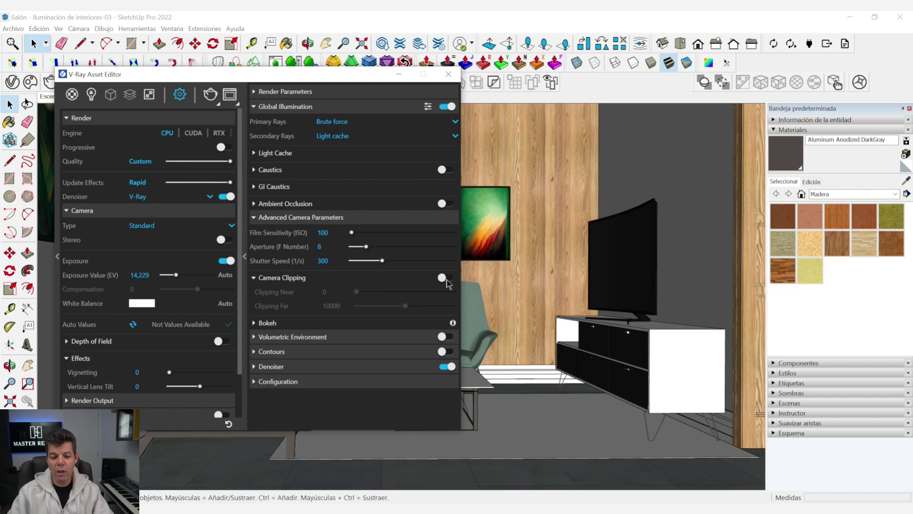
click(268, 325)
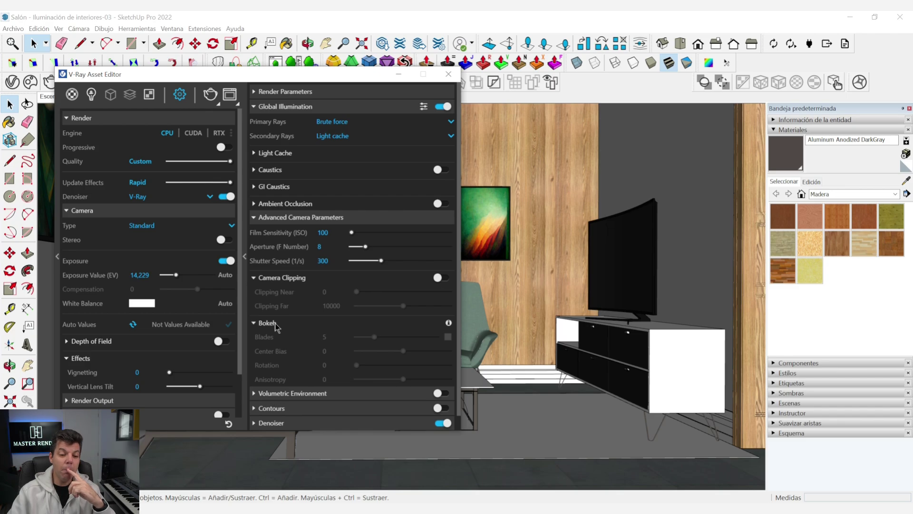
click(275, 323)
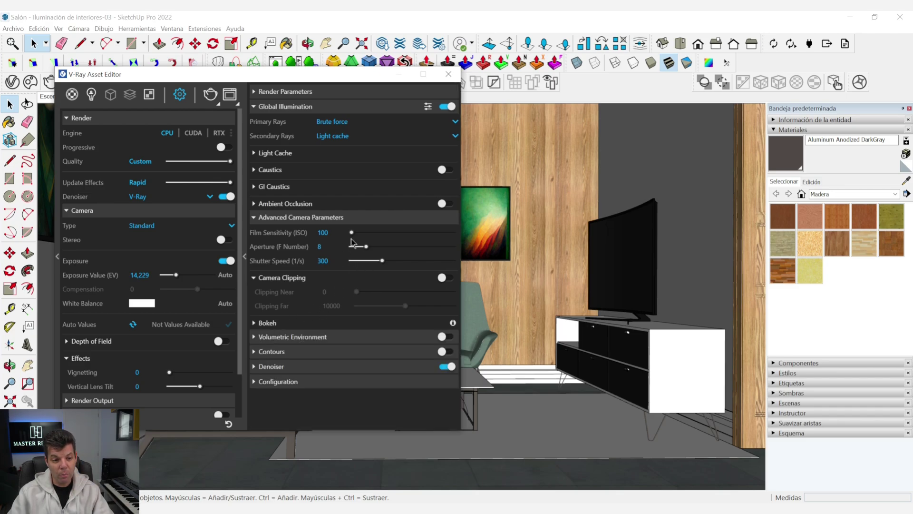
click(345, 218)
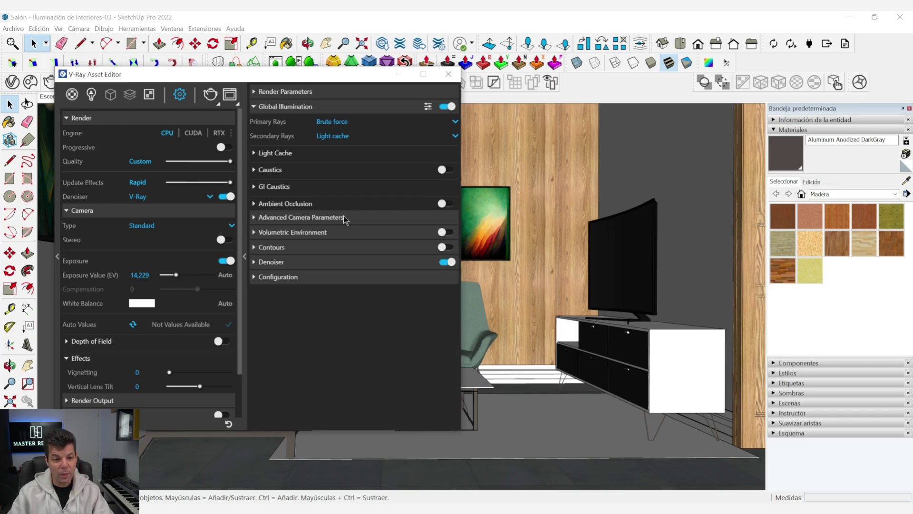
- Collapse GI, turn on Volumetric Environment with Aerial Perspective, fold it away, and expand Contours
click(341, 111)
click(301, 137)
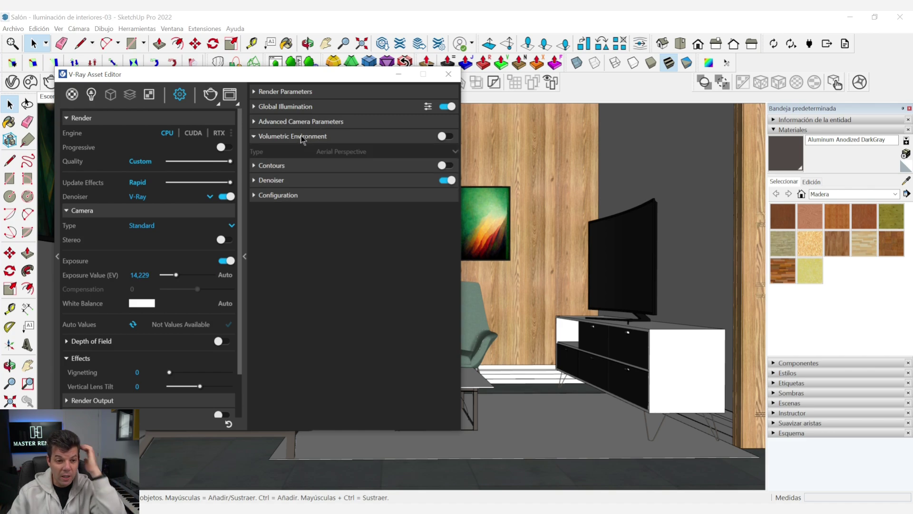
click(443, 137)
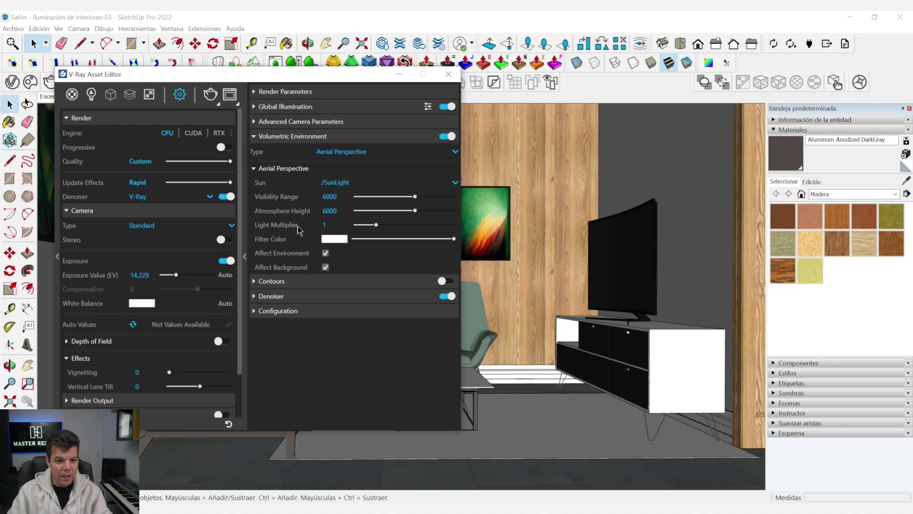
click(328, 137)
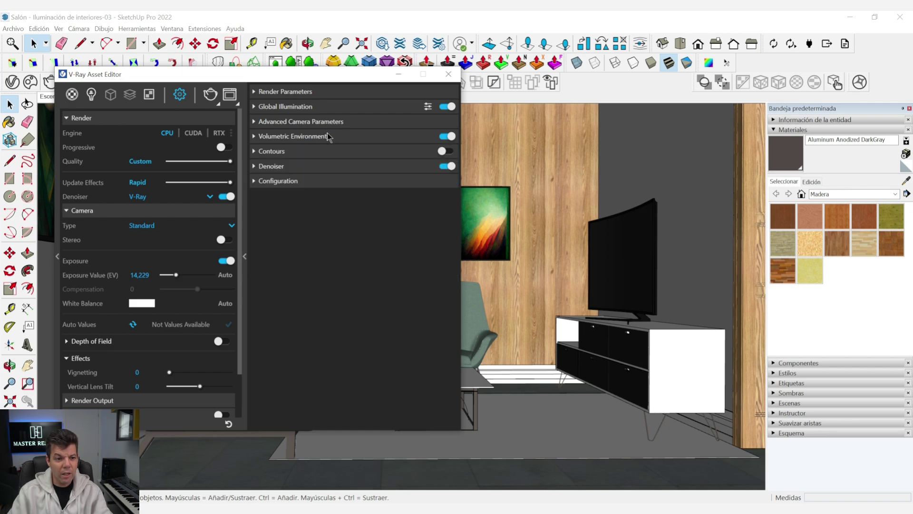
click(369, 155)
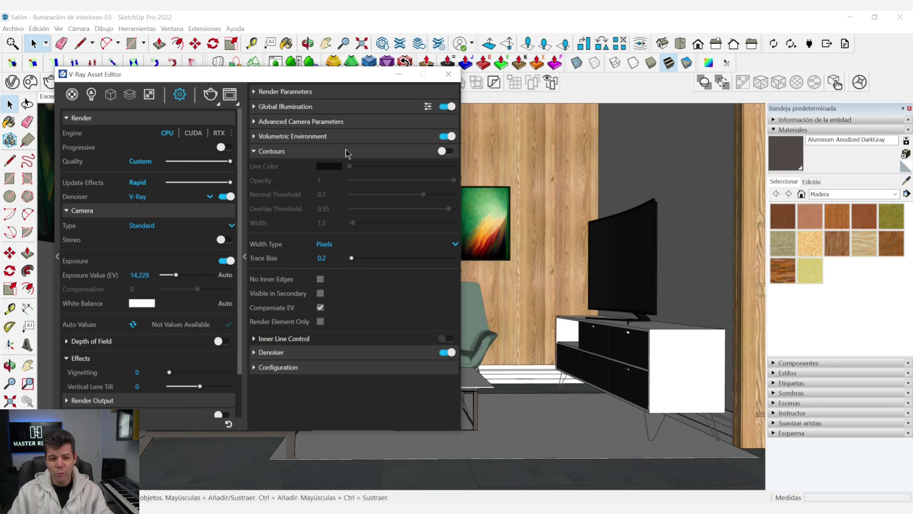
- Turn Contours on, collapse its rollout, and expand the Denoiser settings
click(442, 151)
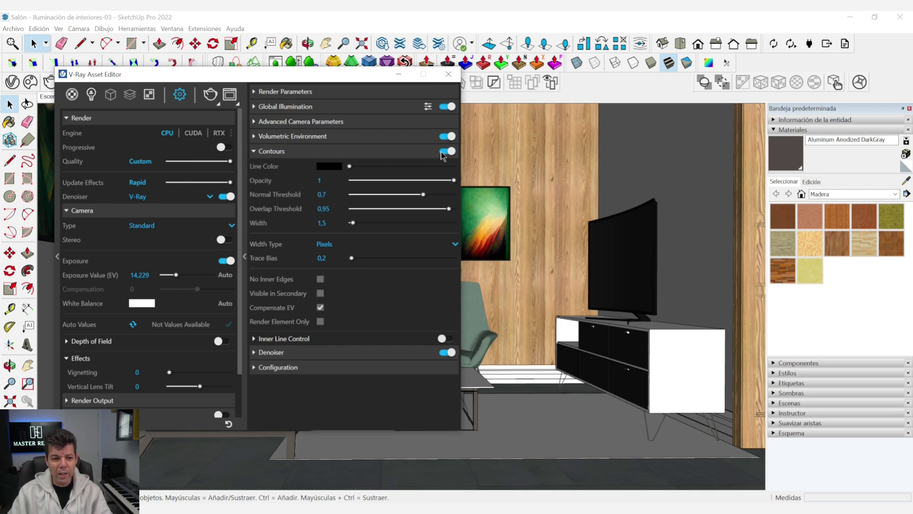
click(442, 152)
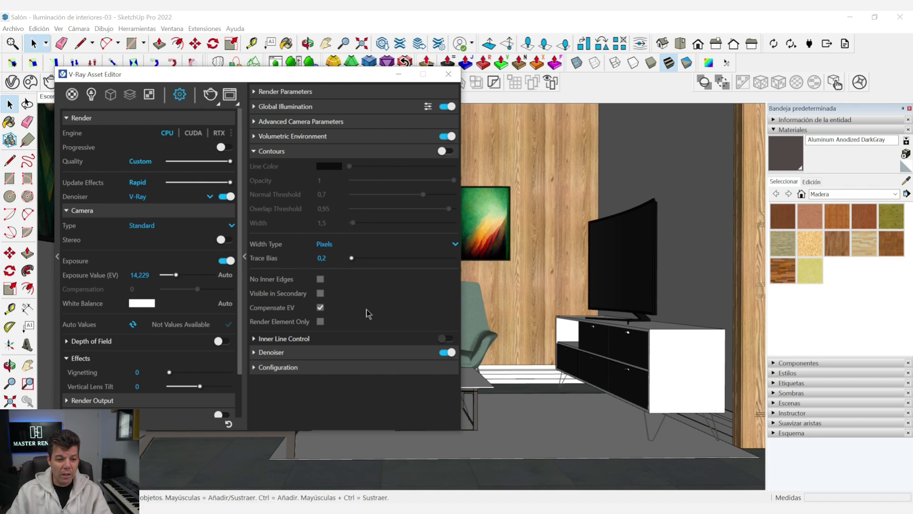
click(377, 152)
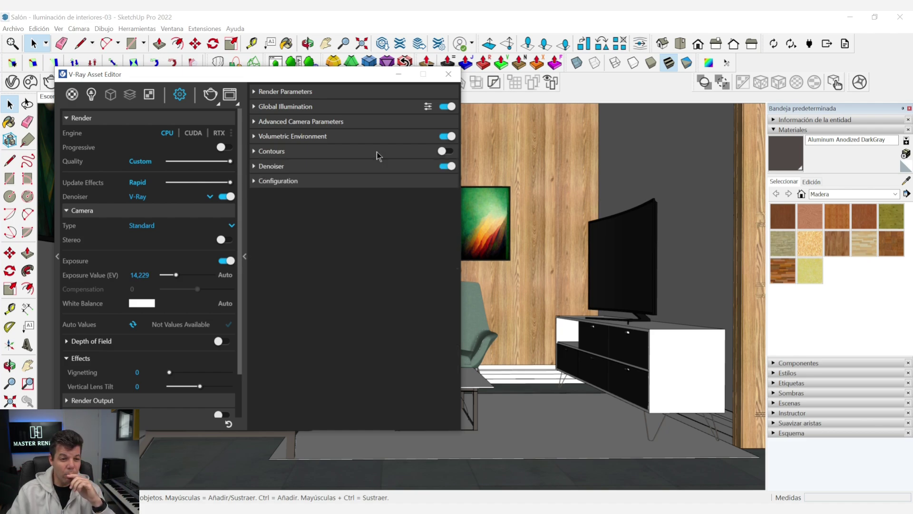
click(330, 155)
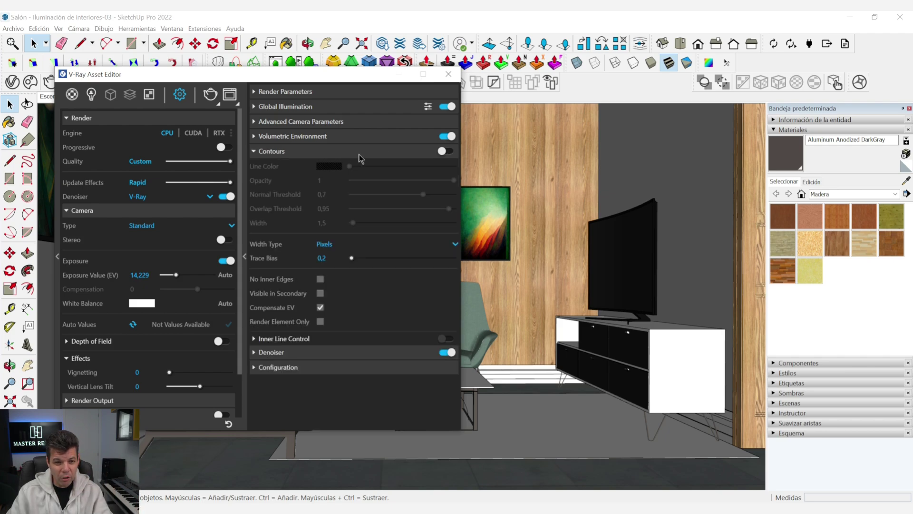
click(443, 151)
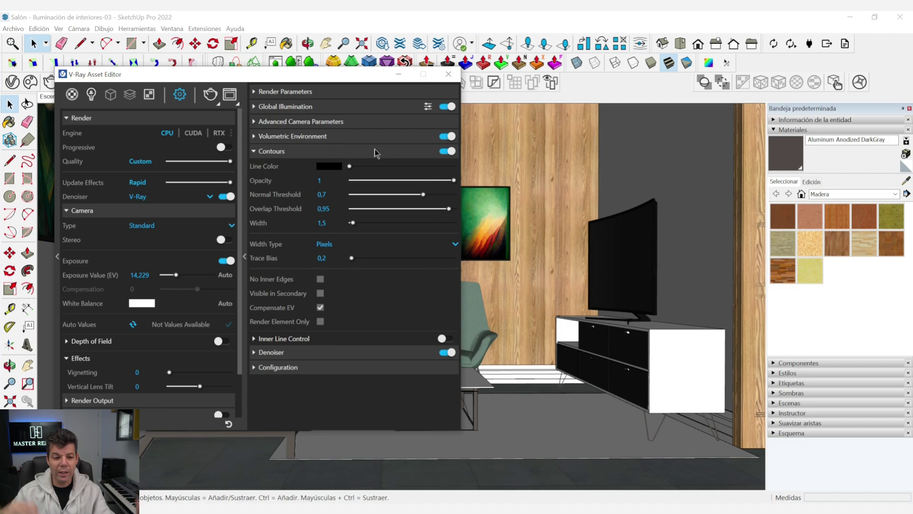
click(381, 152)
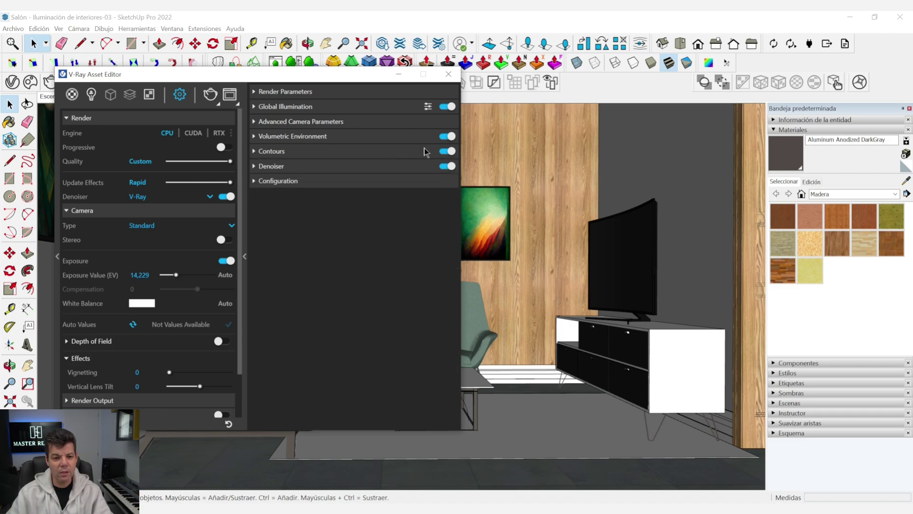
click(356, 166)
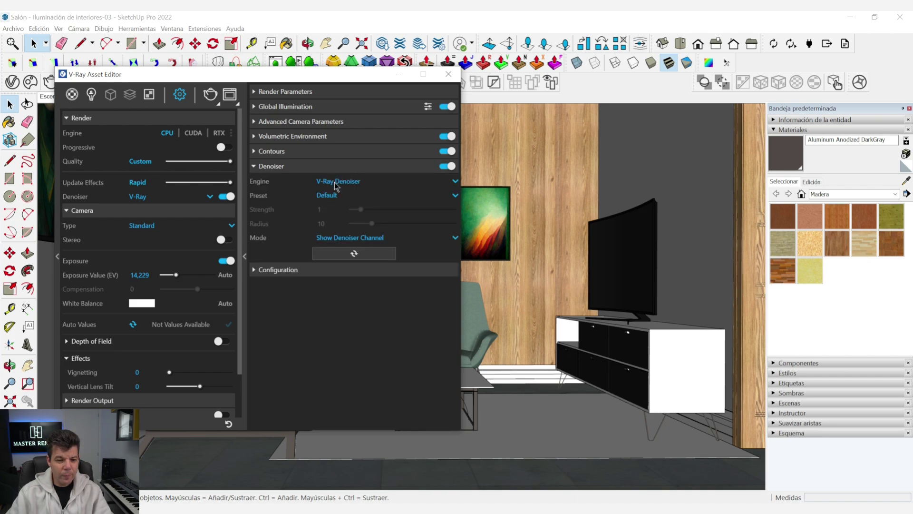
- Keep the V-Ray Denoiser engine on a Custom preset with Strength 0,3, update the result, and collapse it
click(336, 183)
click(351, 183)
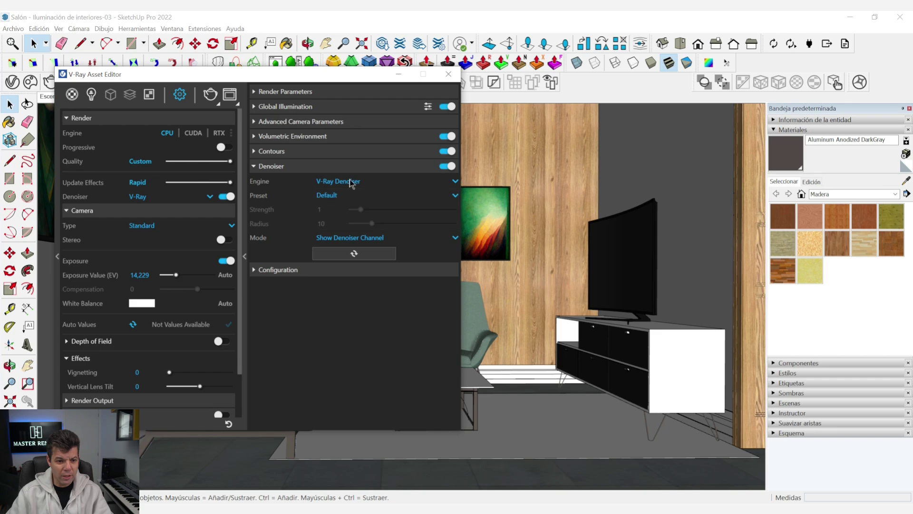
click(330, 196)
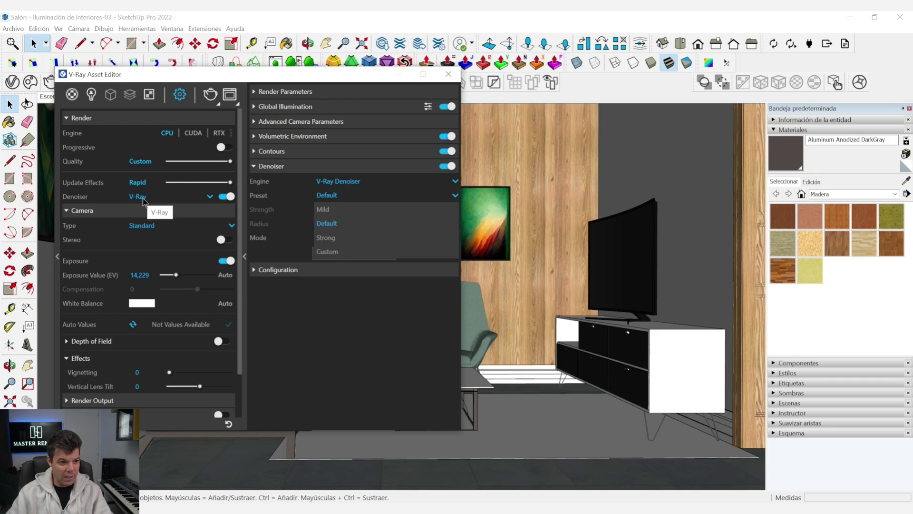
click(327, 209)
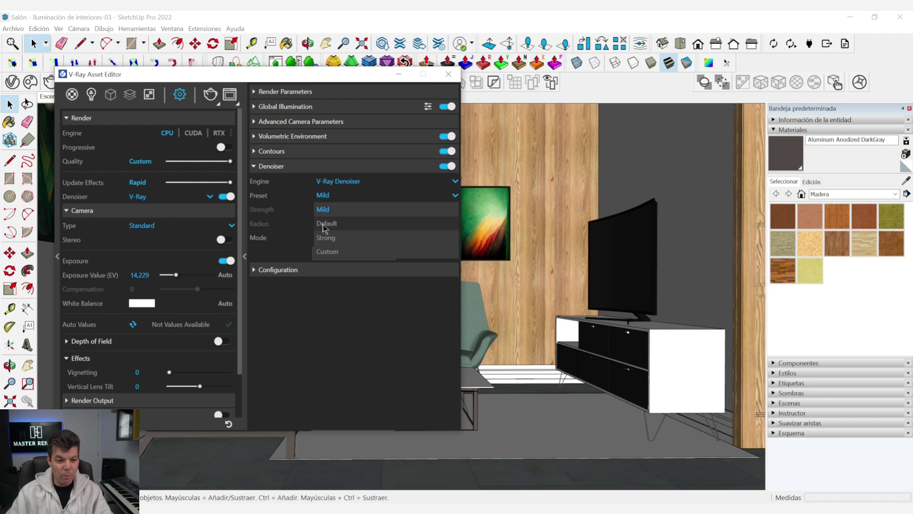
click(332, 252)
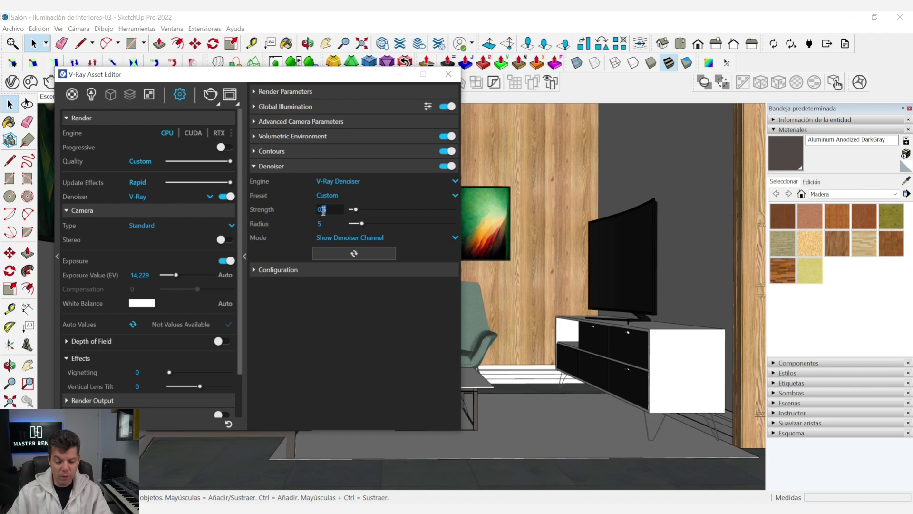
double_click(323, 211)
text(0,3)
key(Return)
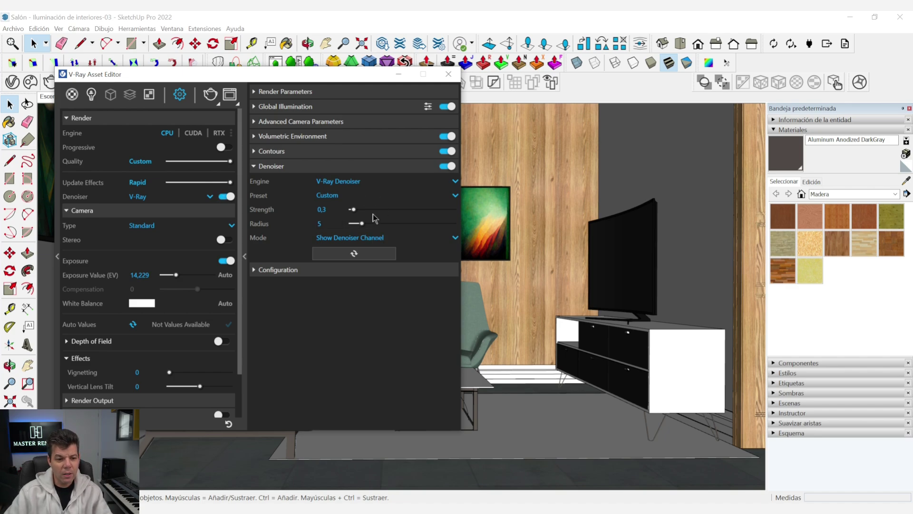
click(355, 254)
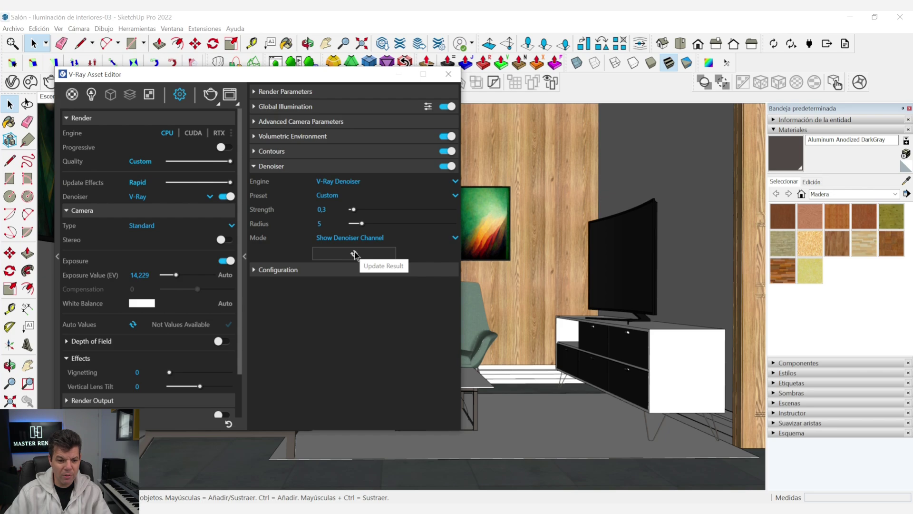
click(361, 167)
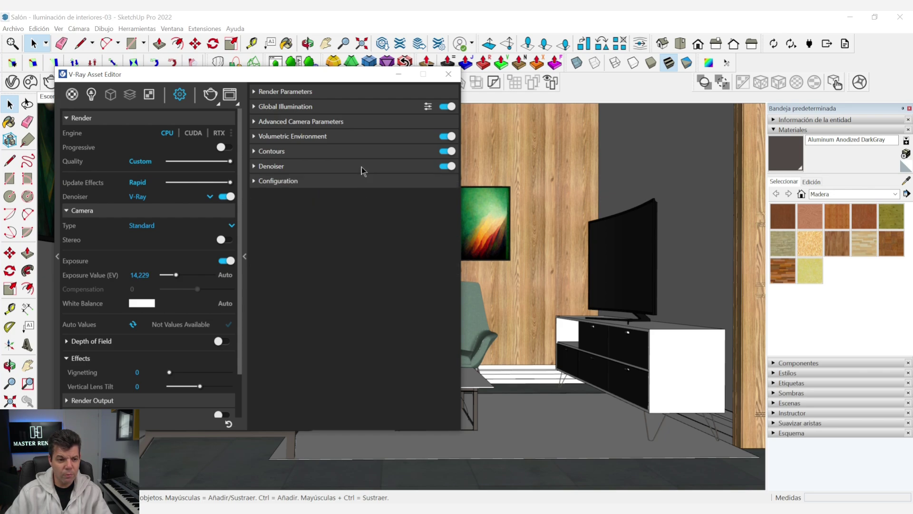
- Try the Bright and Dark editor themes, then restore the Chaos Black (default) theme
click(316, 181)
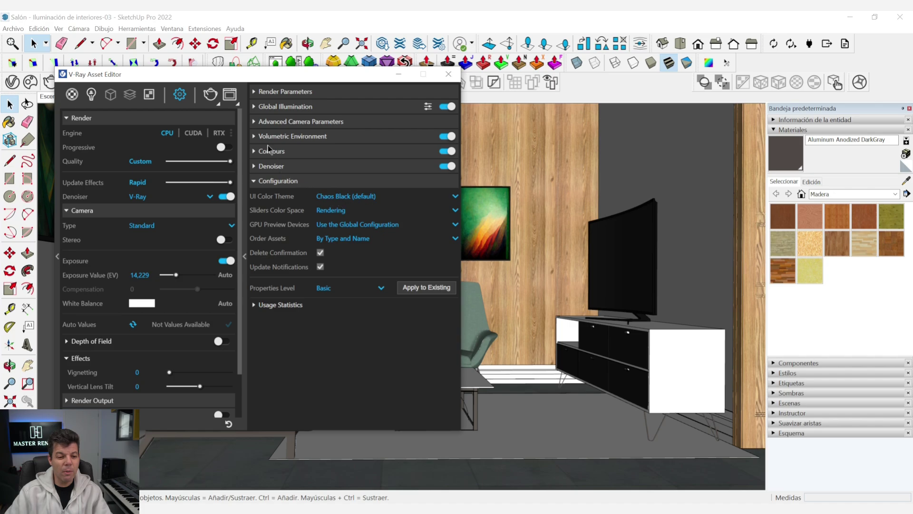
click(332, 196)
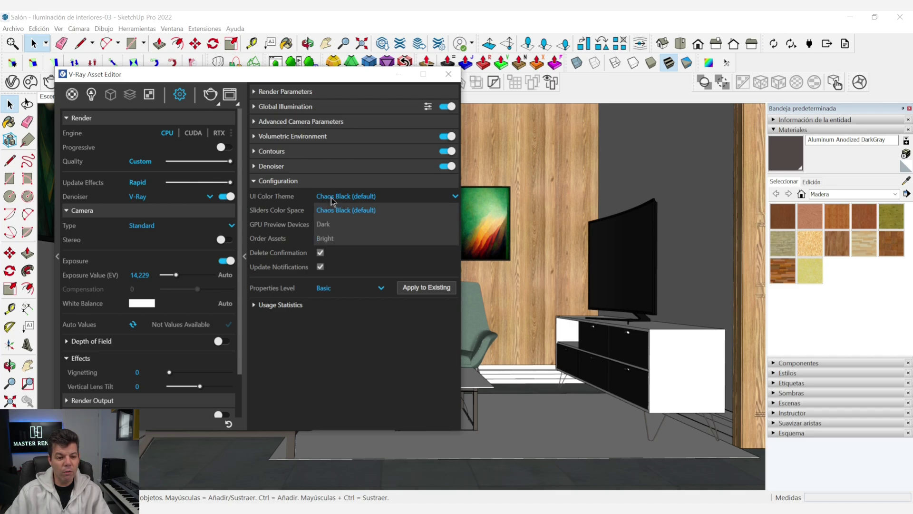
click(332, 238)
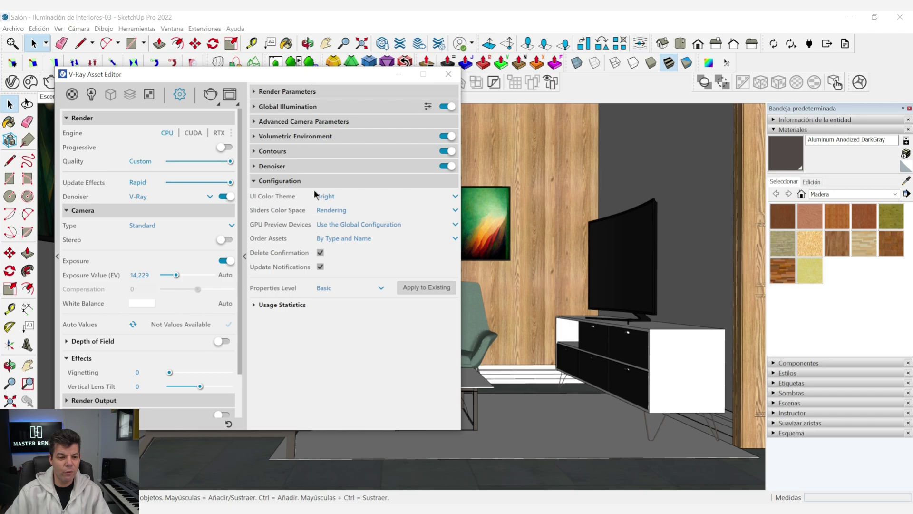
click(321, 195)
click(323, 222)
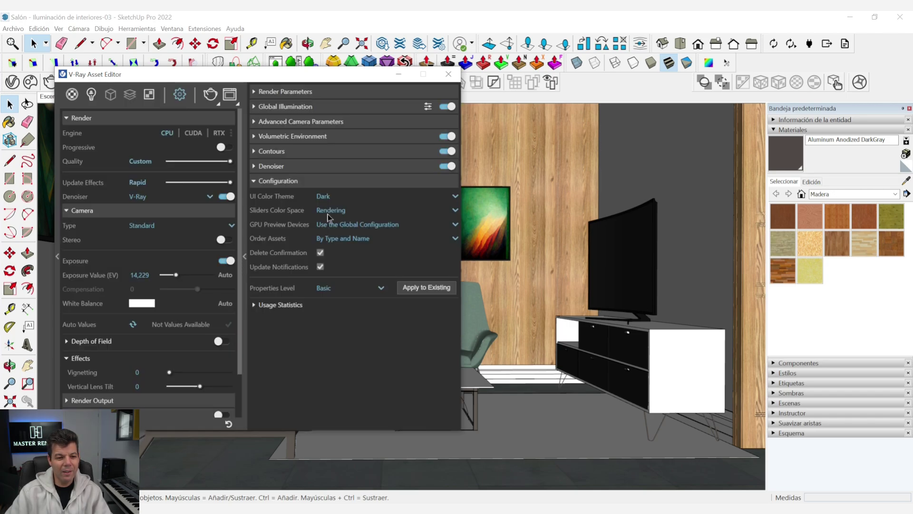
click(325, 196)
click(332, 237)
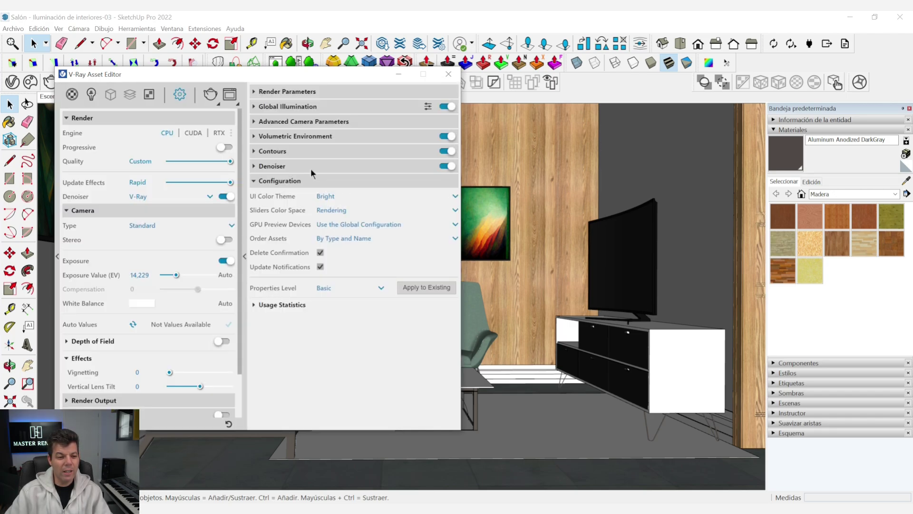
drag(204, 76, 335, 118)
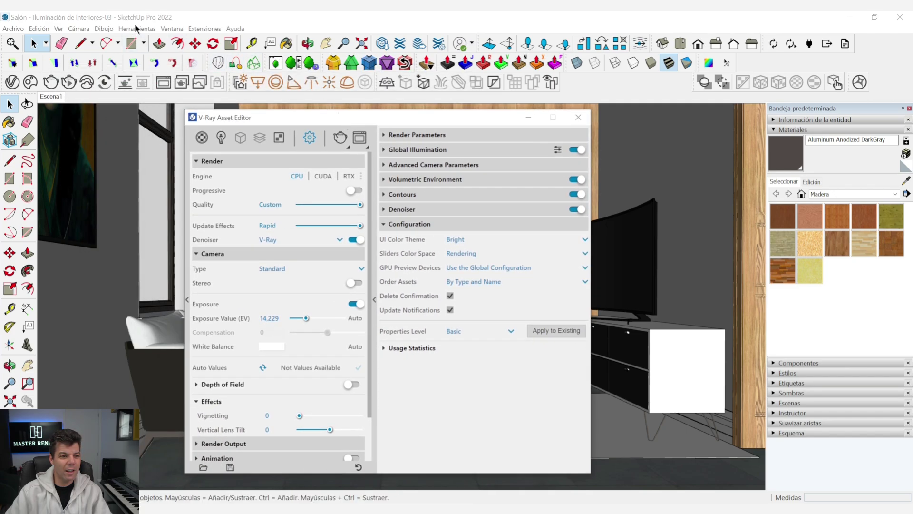
drag(375, 118, 280, 50)
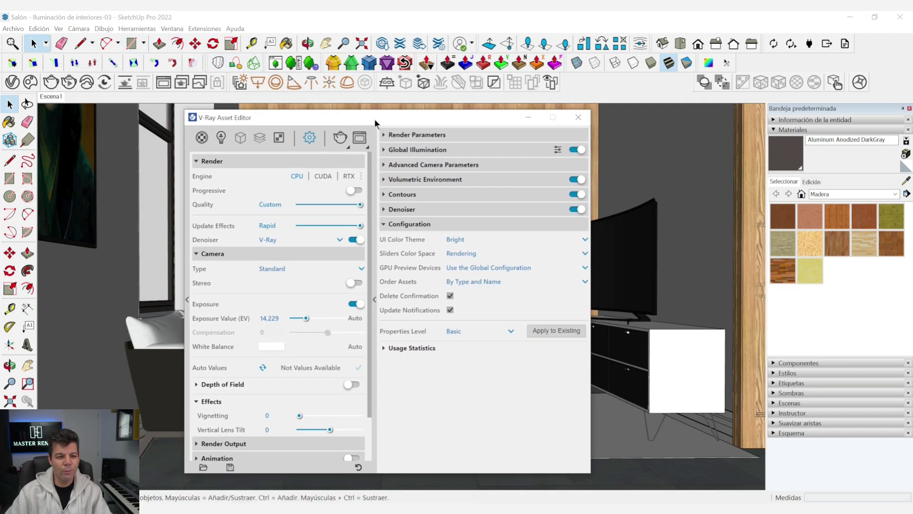
click(358, 169)
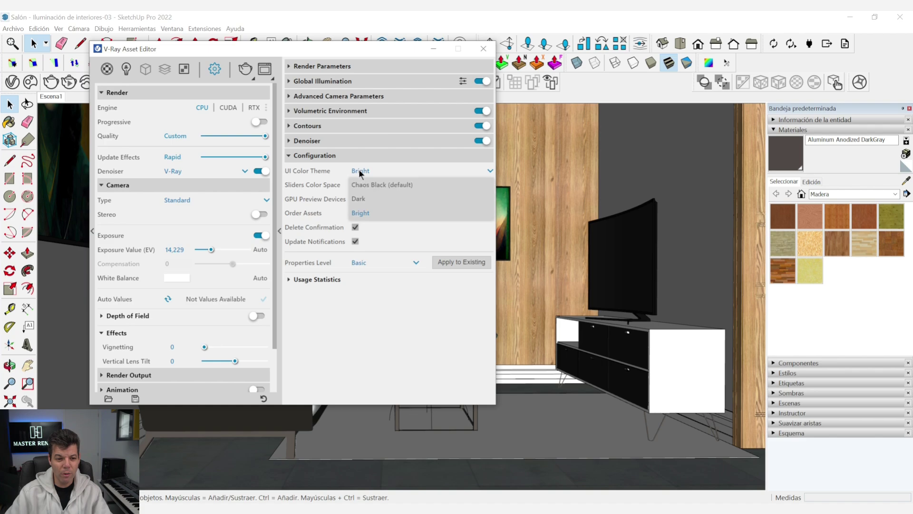
click(367, 184)
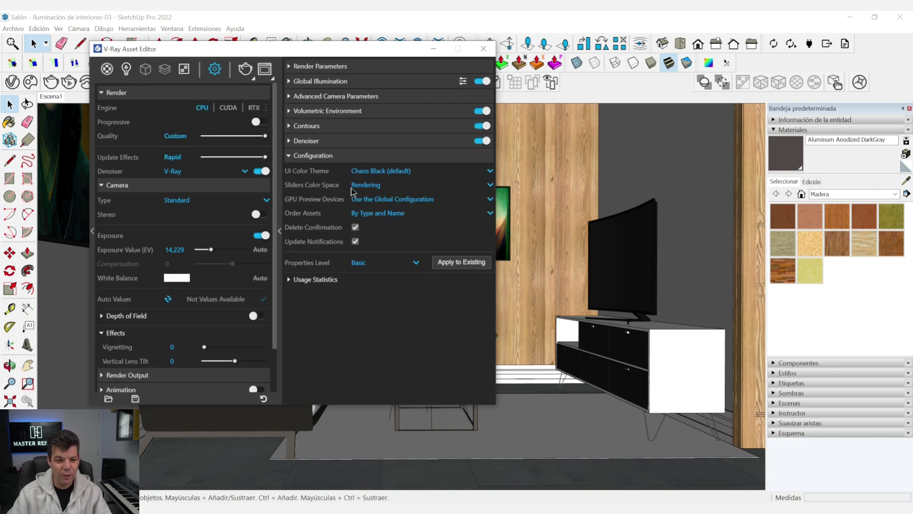
- Keep Rendering colour space, global GPU configuration and By Type and Name ordering, then open the Frame Buffer
click(358, 188)
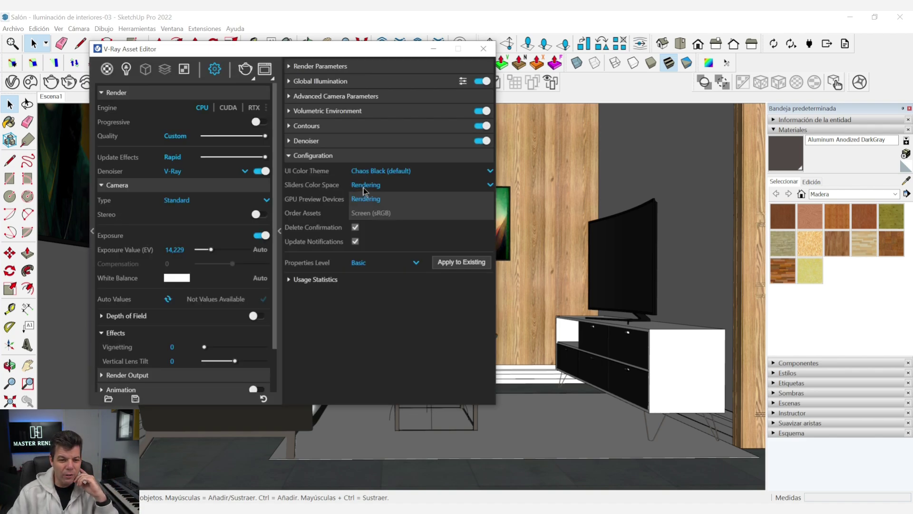
click(365, 186)
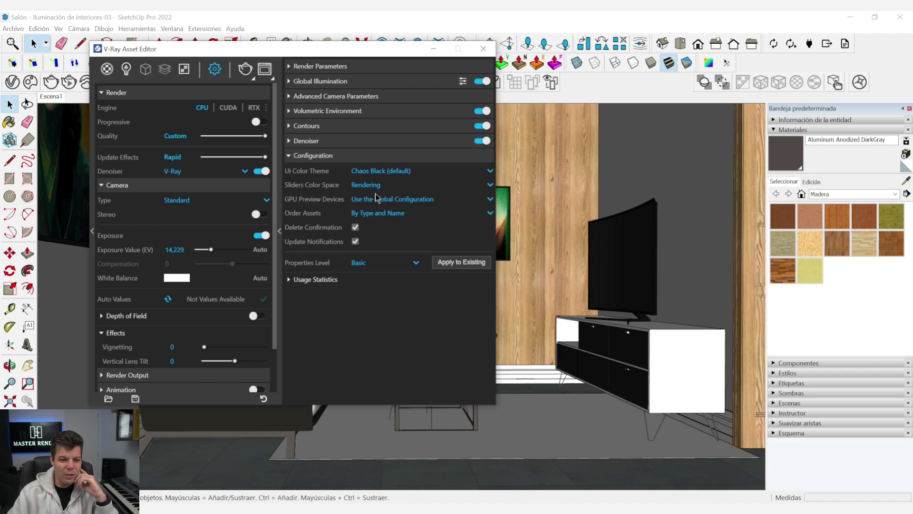
click(376, 200)
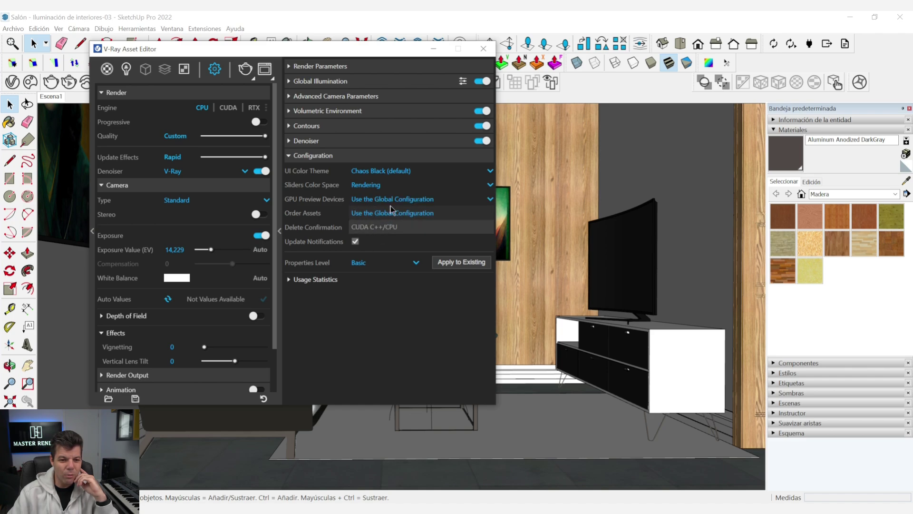
click(375, 213)
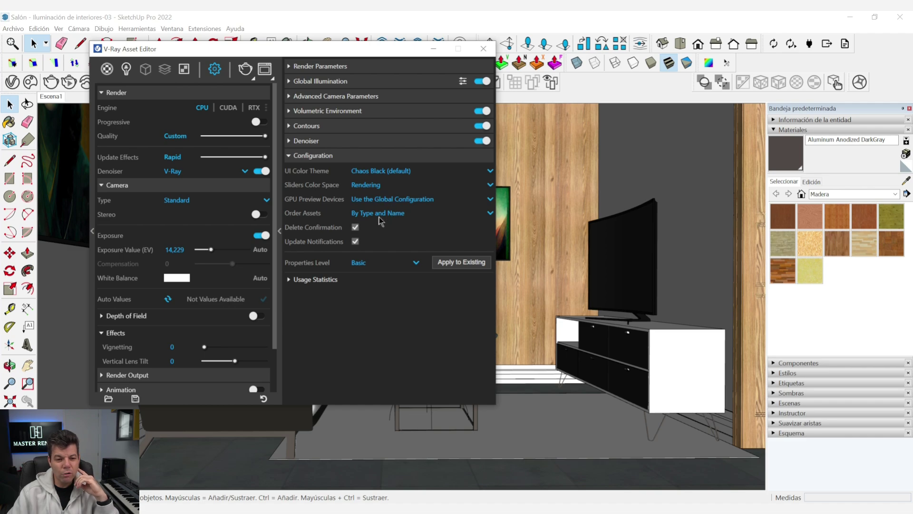
click(376, 218)
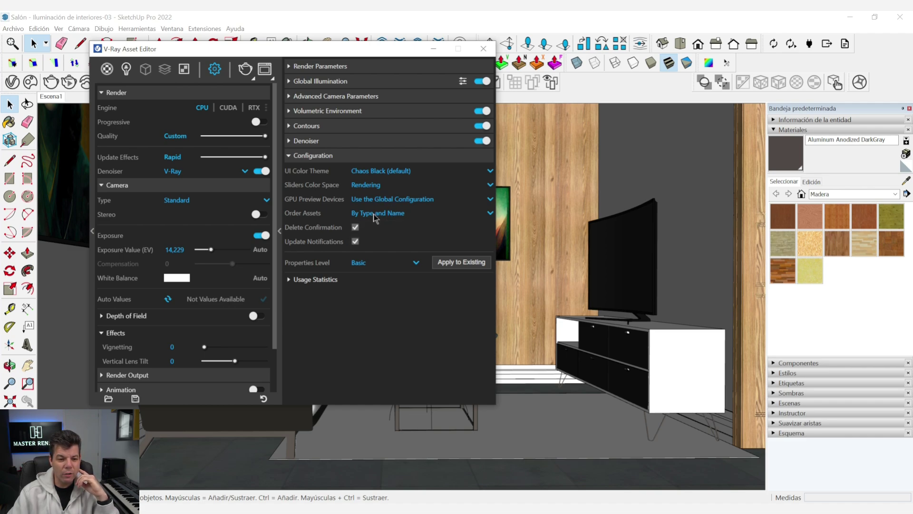
click(375, 221)
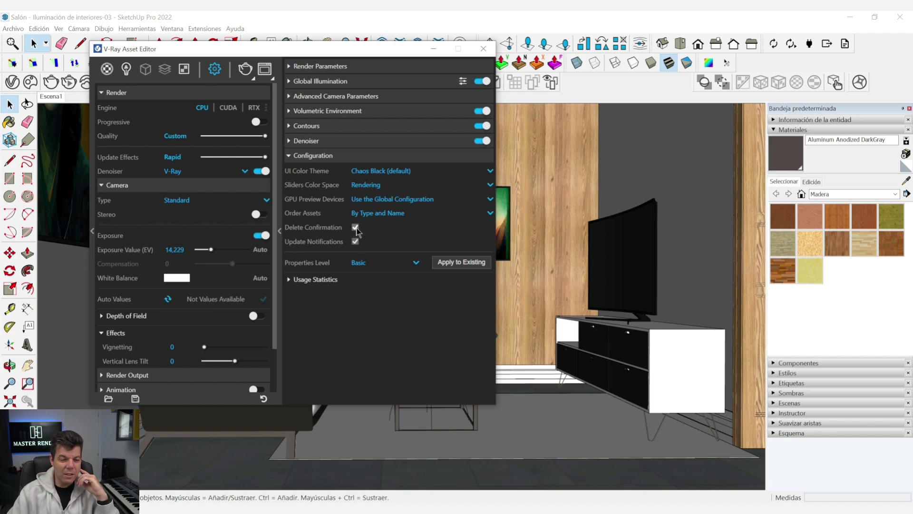
click(265, 69)
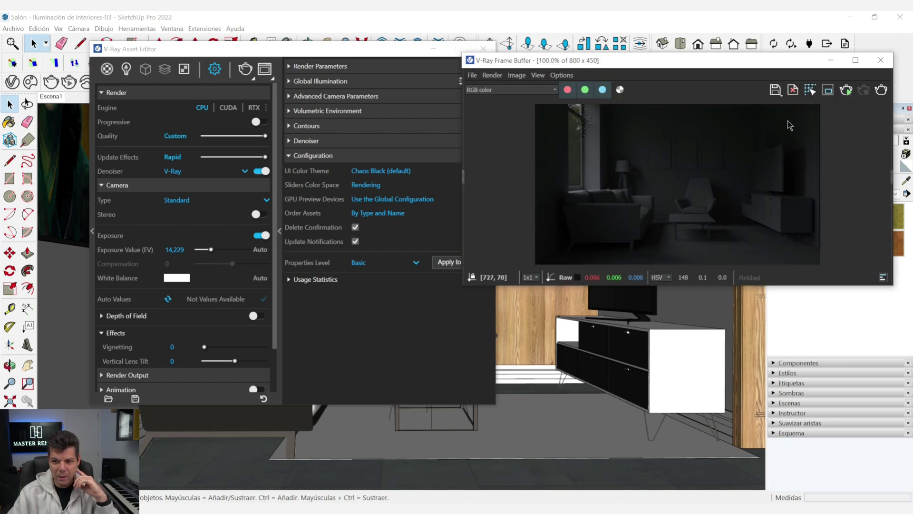
- Cancel clearing the frame buffer render, close the VFB, and leave Delete Confirmation enabled
click(793, 94)
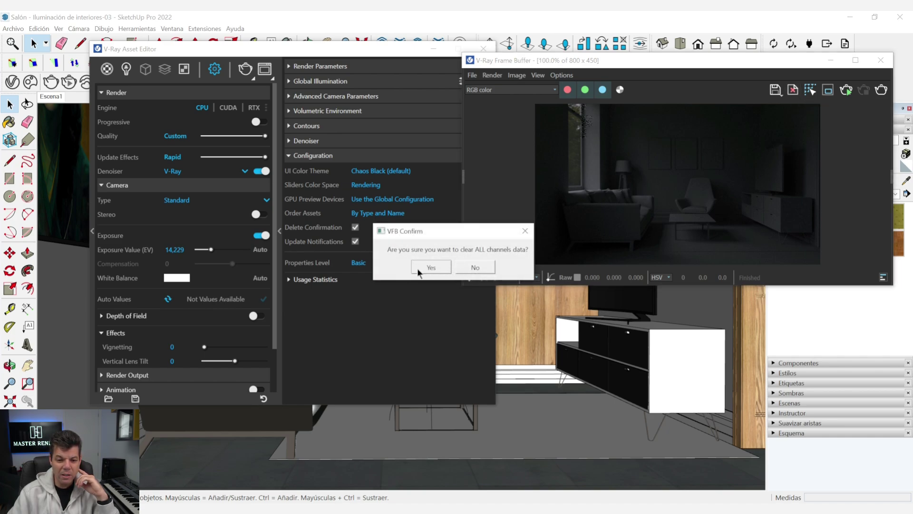
click(526, 231)
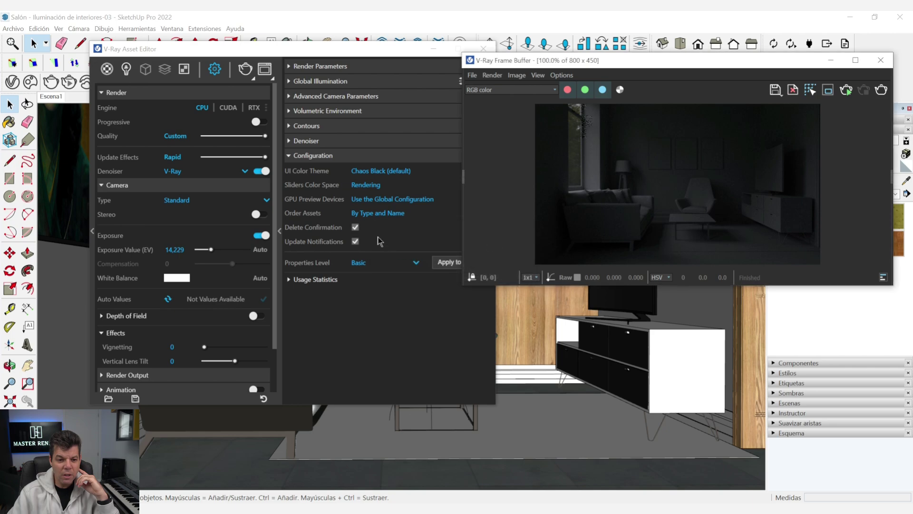
click(355, 228)
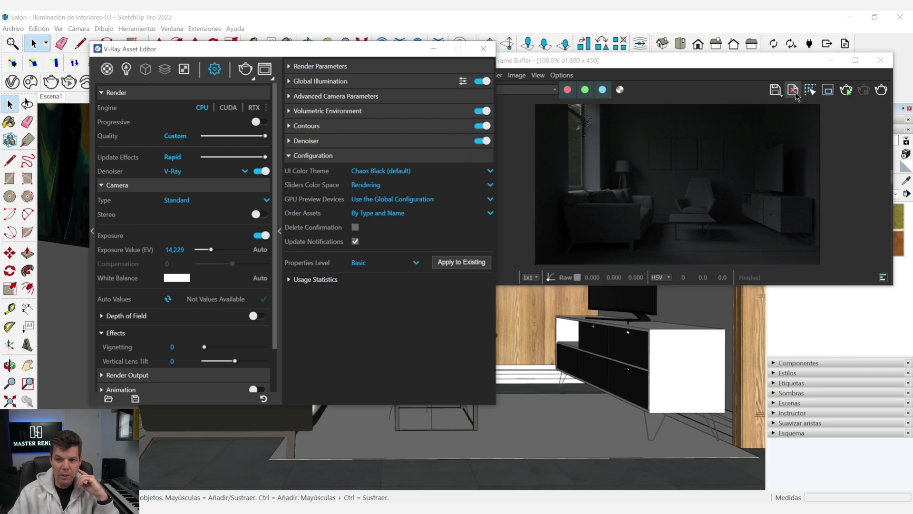
click(881, 60)
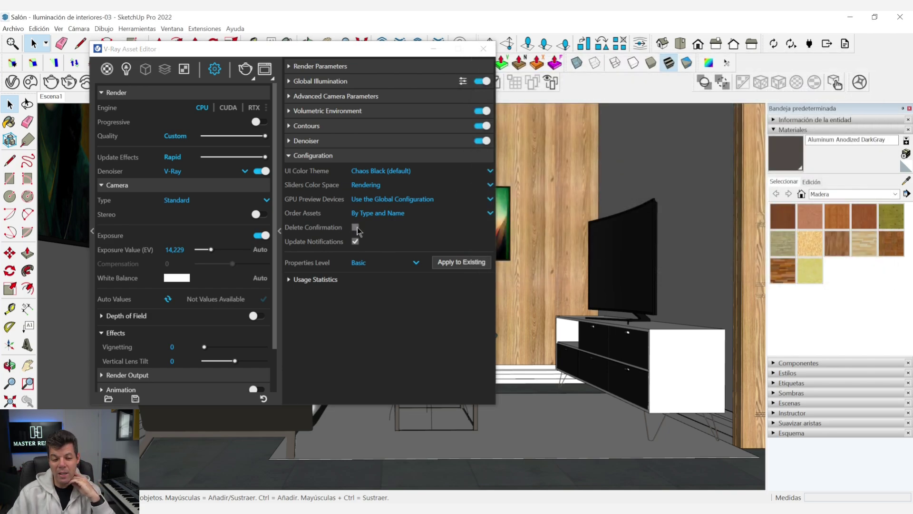
click(356, 229)
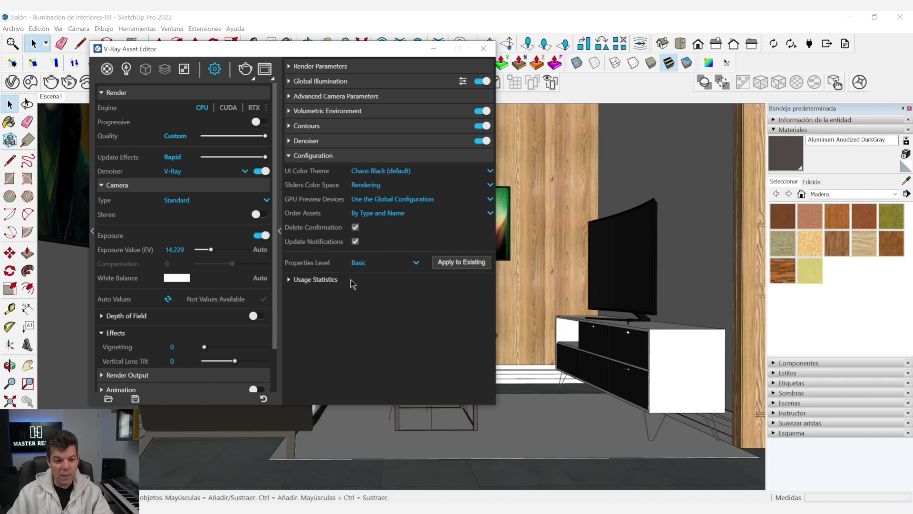
- Expand the Global Illumination settings and set the Properties Level to Advanced
click(417, 263)
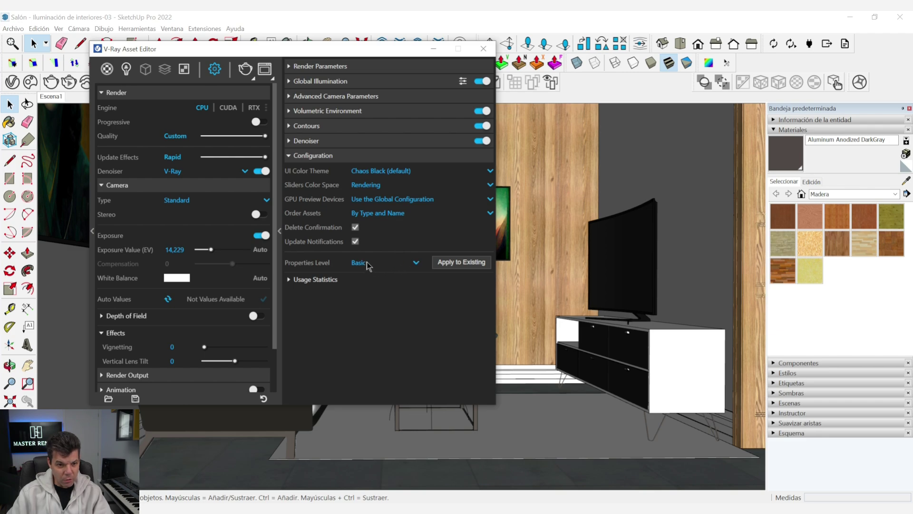
click(461, 85)
click(462, 84)
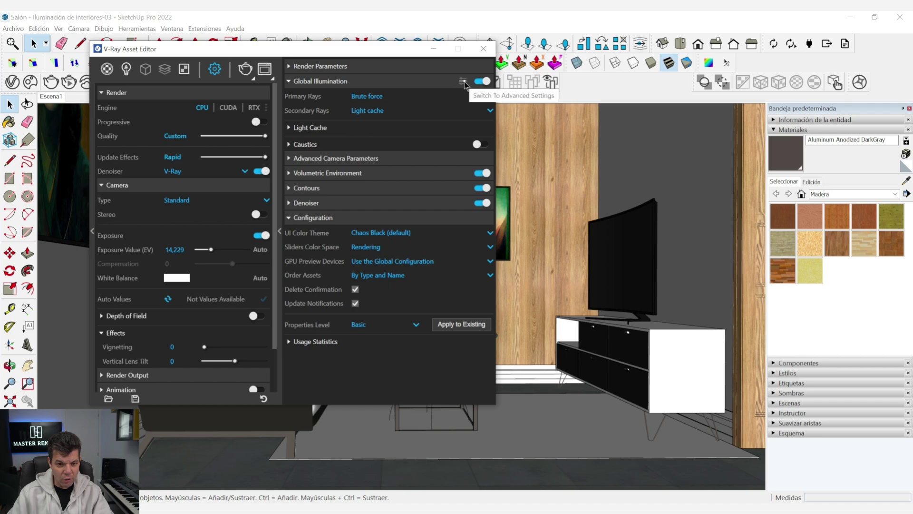
click(385, 325)
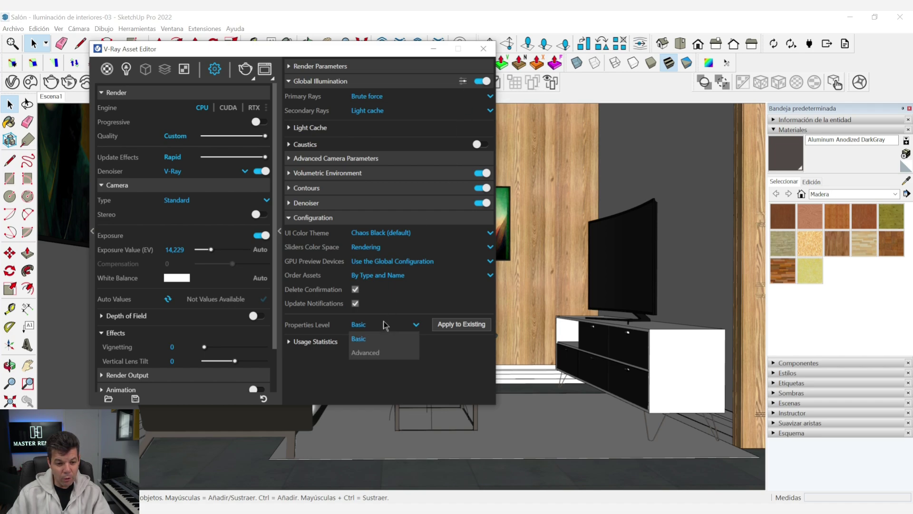
click(371, 352)
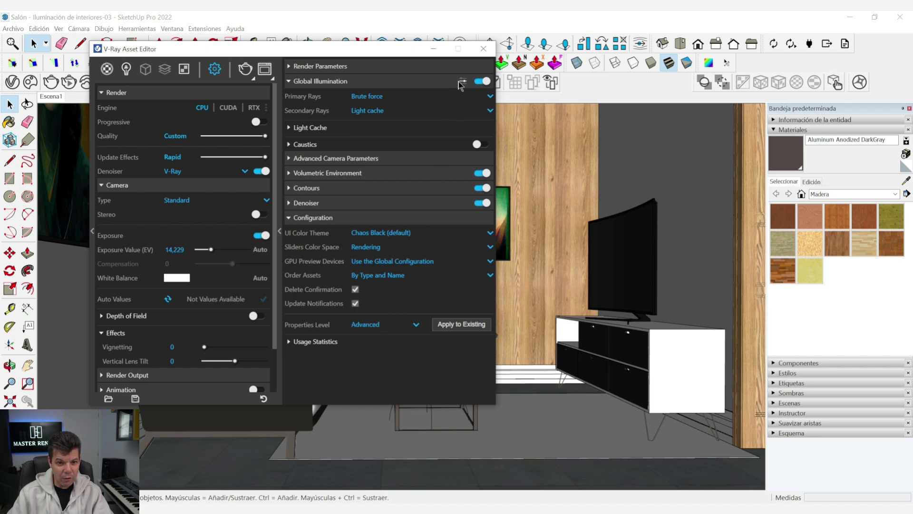
- In the Materials list, toggle the sofa material between basic and advanced parameters
click(108, 70)
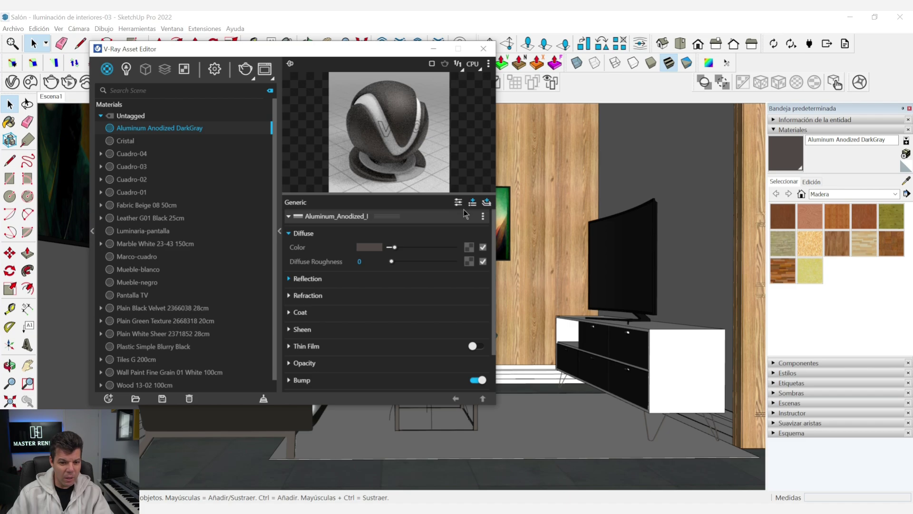
click(458, 202)
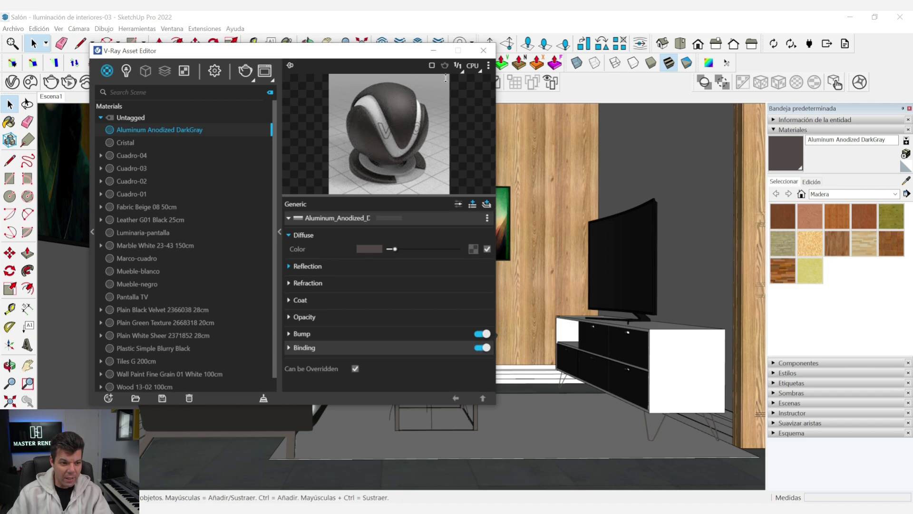
drag(328, 50, 642, 59)
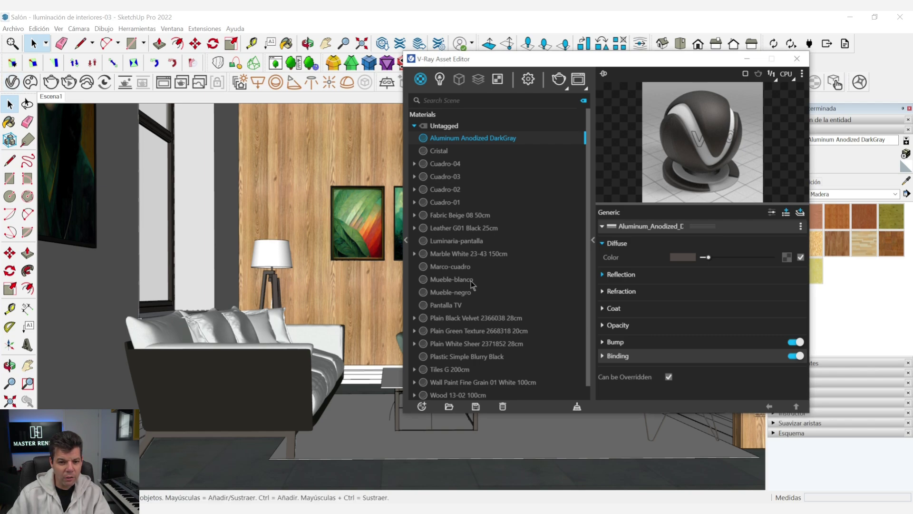
drag(477, 63, 174, 59)
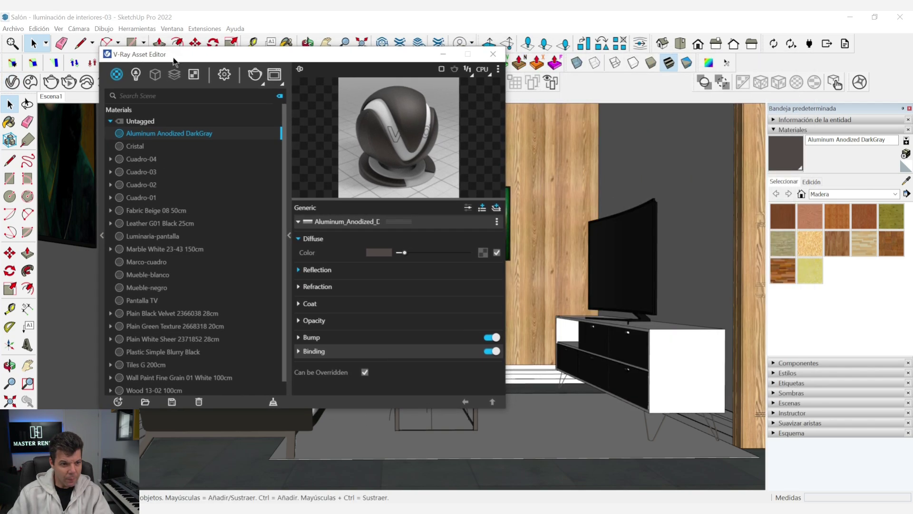
click(468, 210)
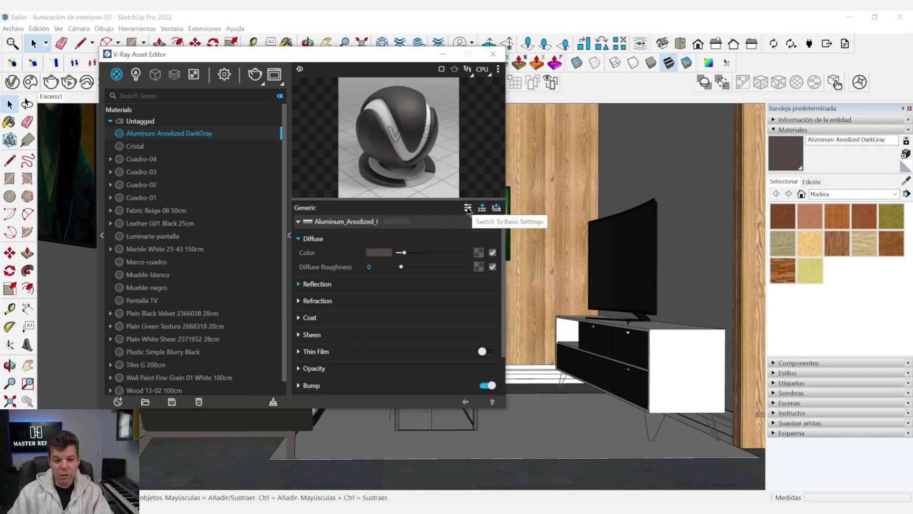
click(468, 210)
- Set Properties Level back to Basic and compare the materials list
click(226, 75)
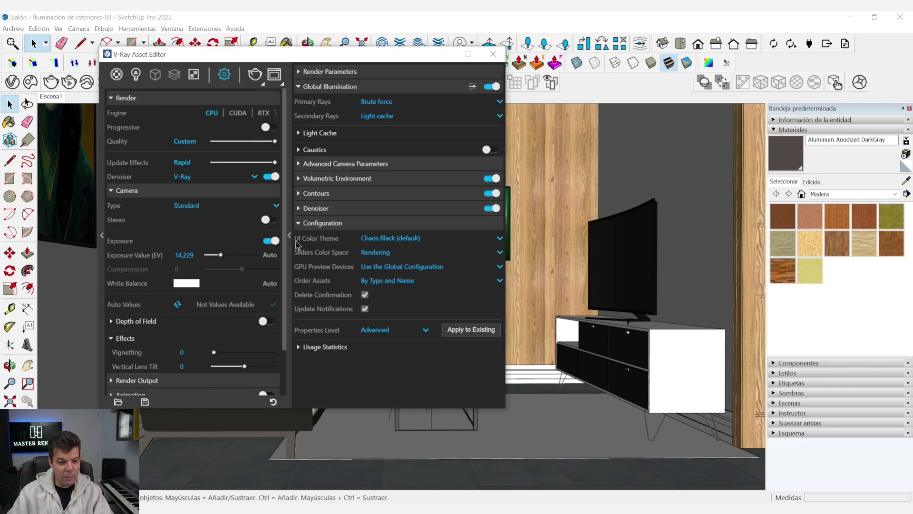
click(382, 329)
click(375, 343)
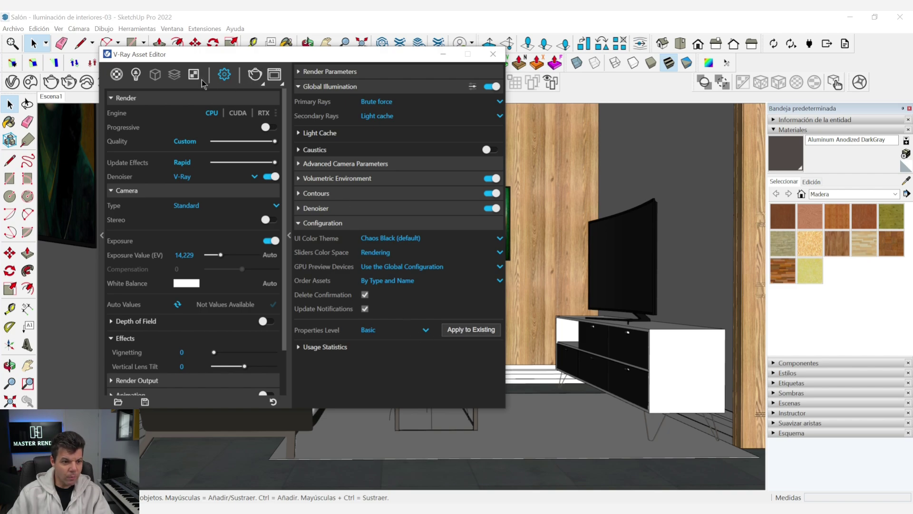
click(122, 77)
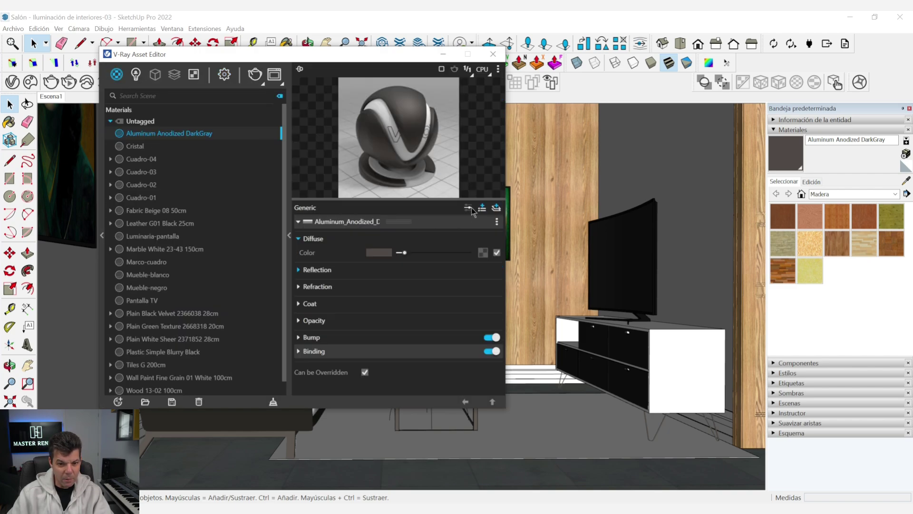
click(224, 75)
- Recheck the materials under Advanced, then leave Properties Level on Basic
click(402, 329)
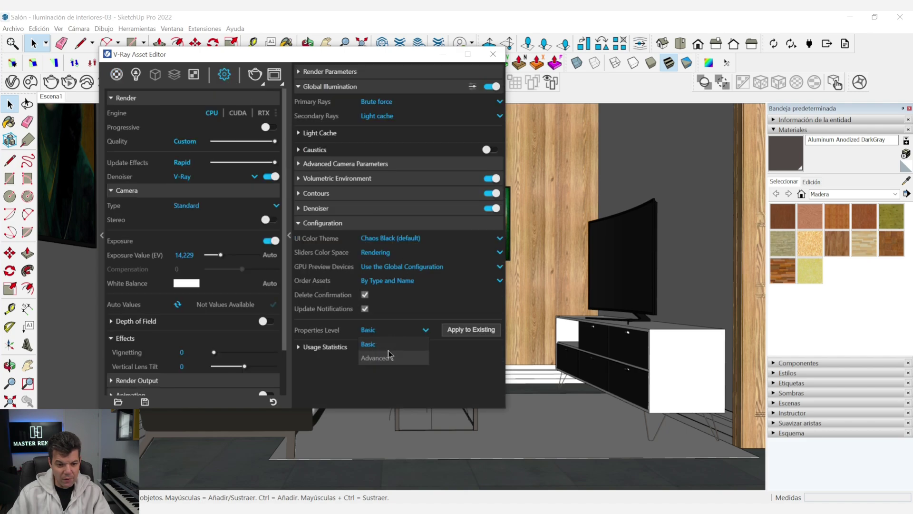
click(389, 358)
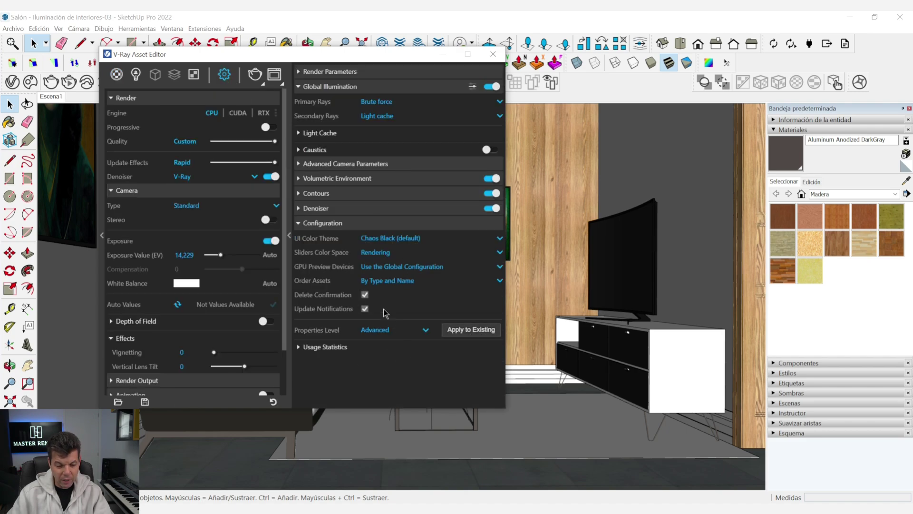
click(117, 74)
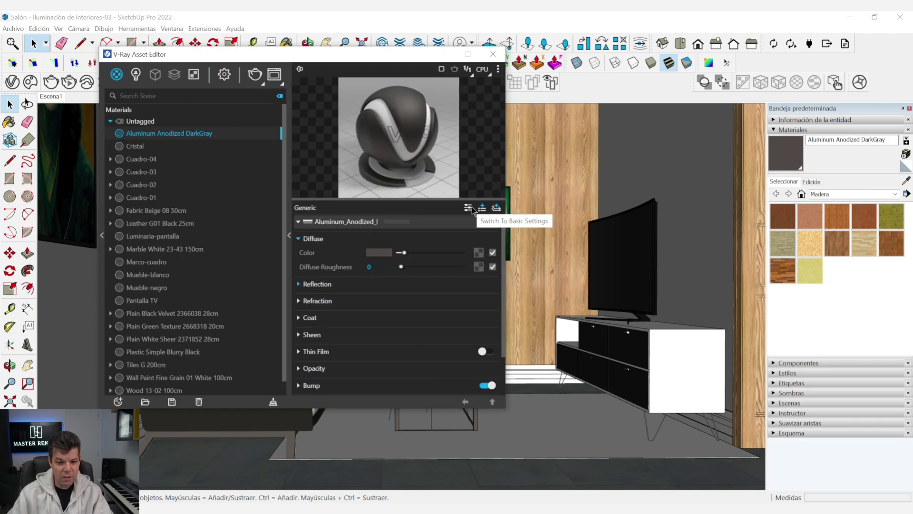
click(226, 76)
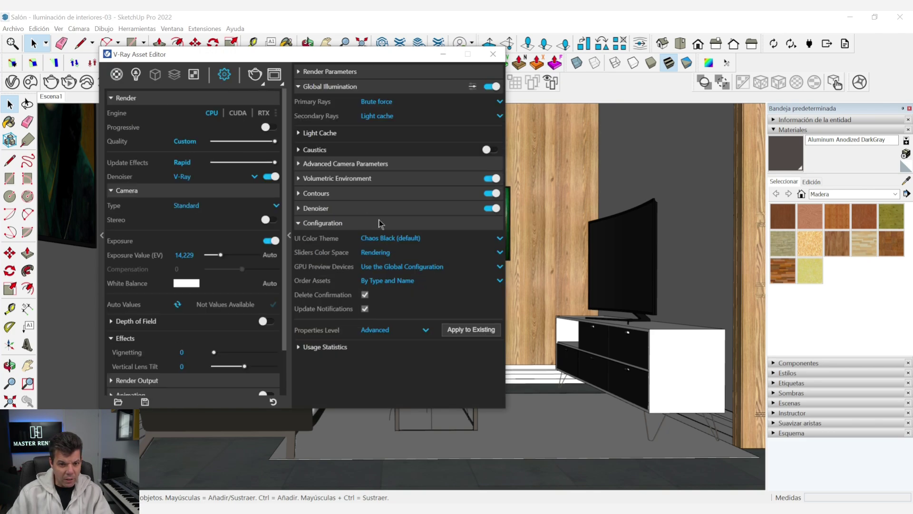
click(428, 331)
click(402, 345)
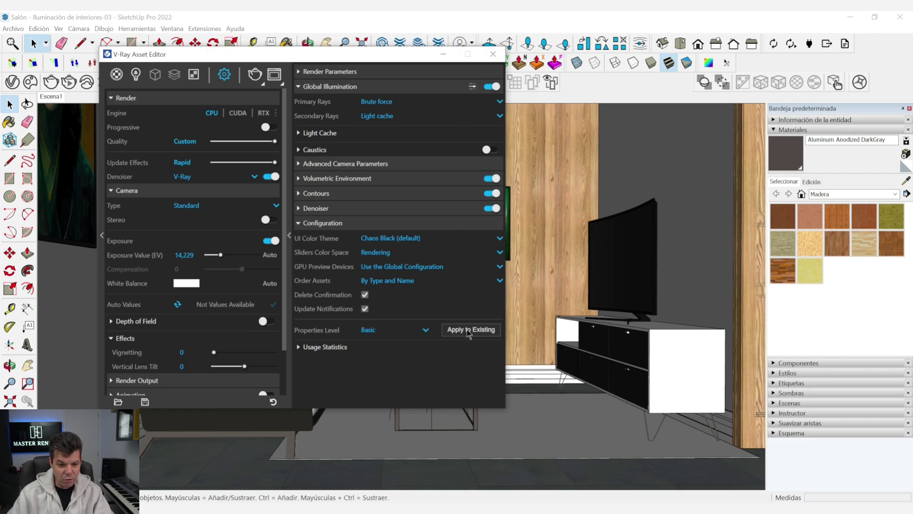